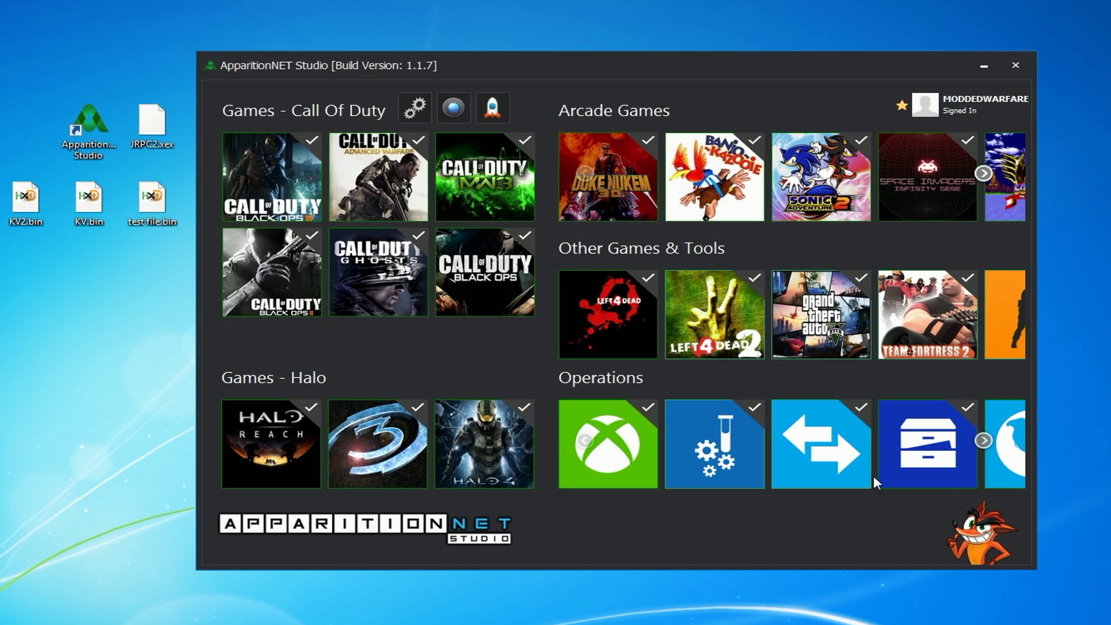
Open the File Explorer tool, load the console's directories, and open the HDD drive.
scroll(862, 468, "down", 3)
left_click(651, 445)
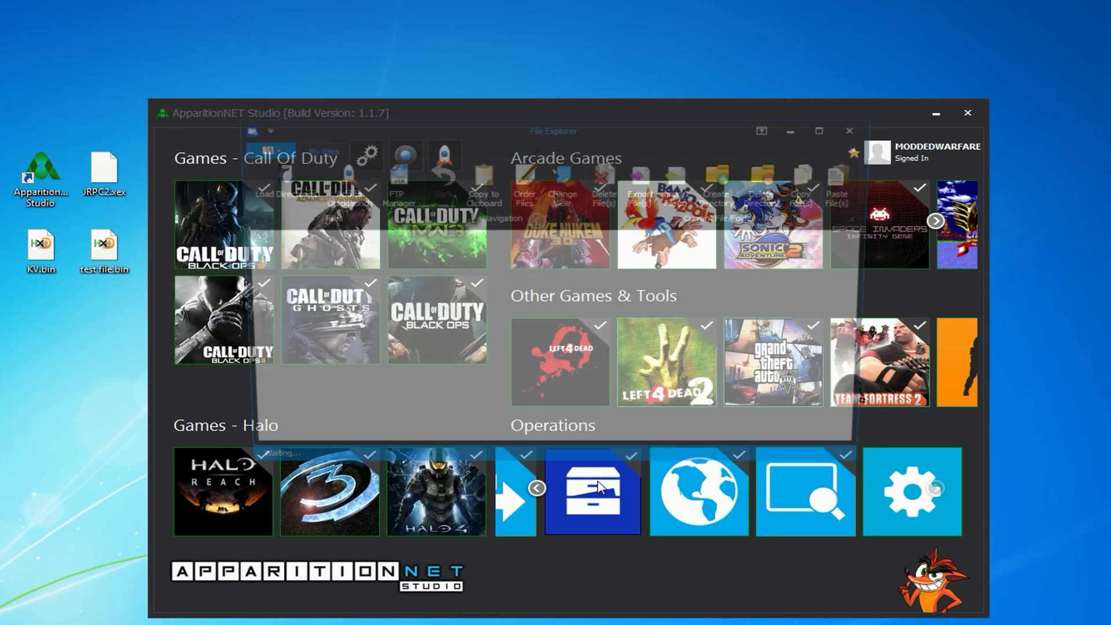
left_click(272, 179)
double_click(263, 243)
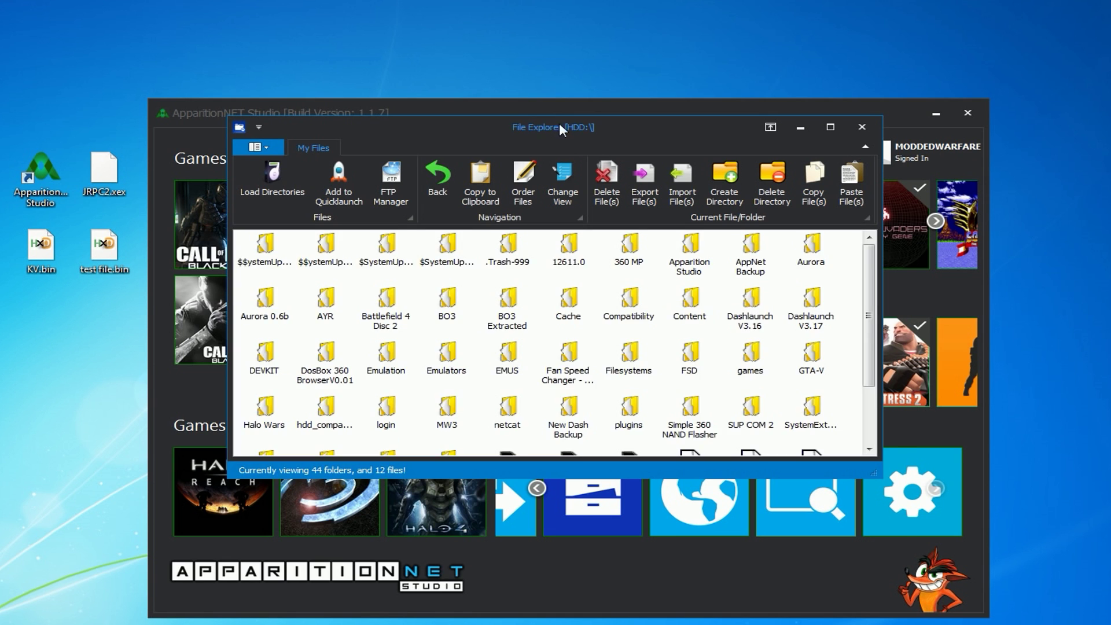
left_click_drag(559, 123, 586, 180)
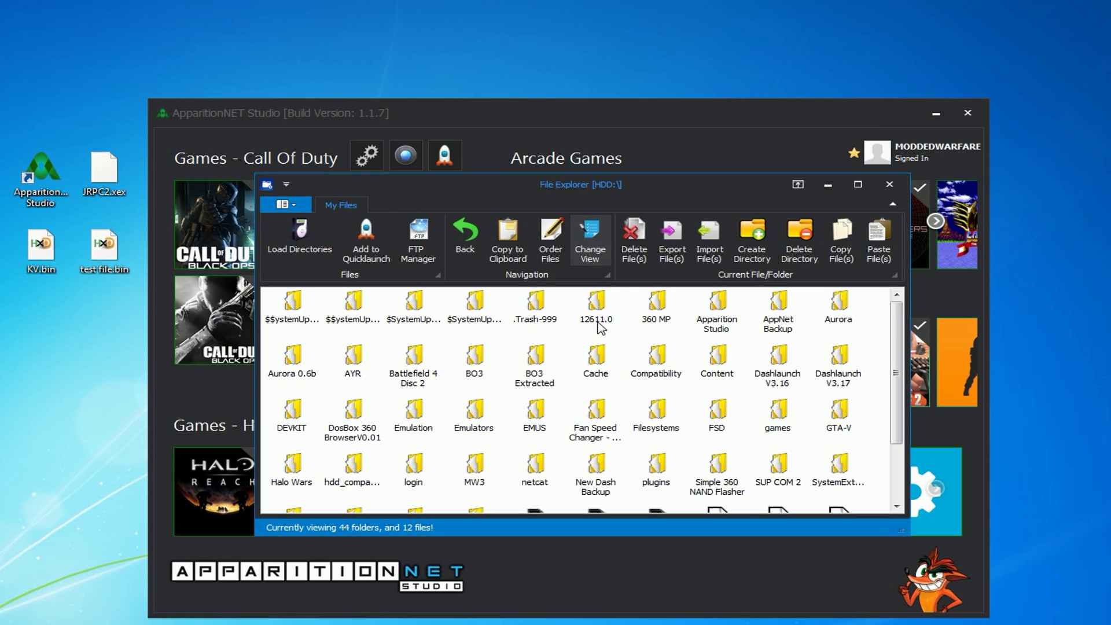
Try the Small Icons and List views for the HDD contents.
left_click(591, 232)
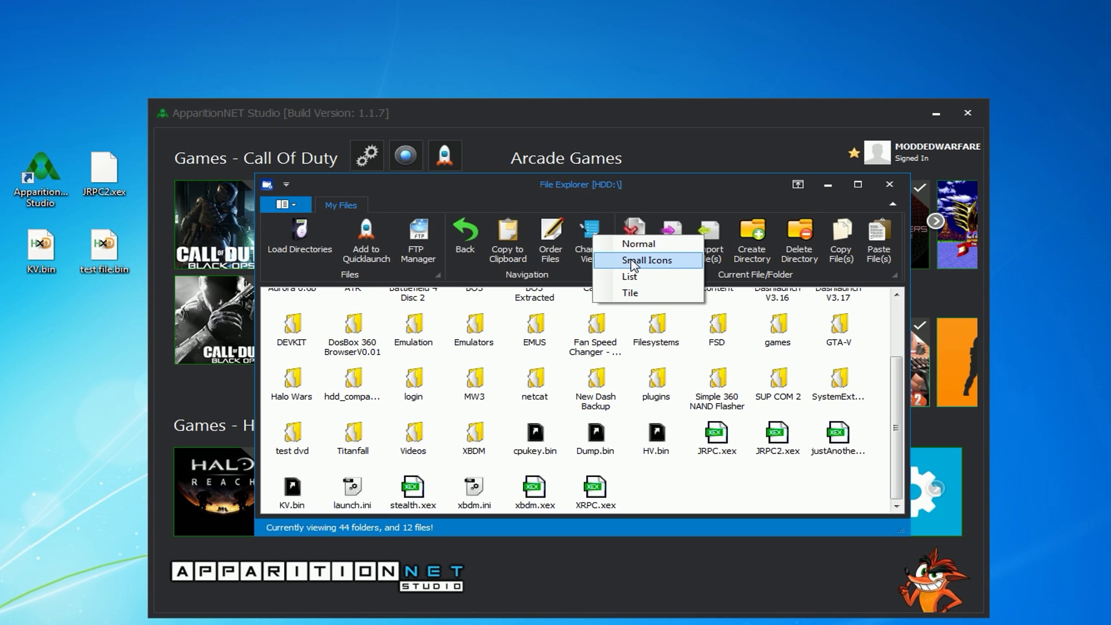
left_click(630, 259)
left_click(601, 249)
left_click(622, 284)
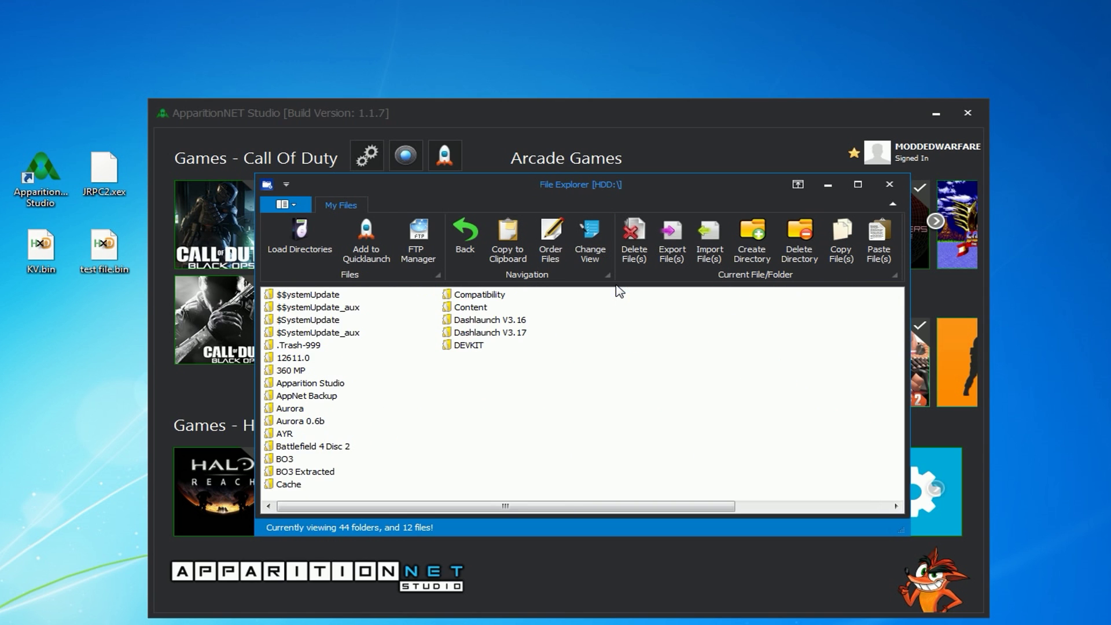
scroll(600, 431, "up", 2)
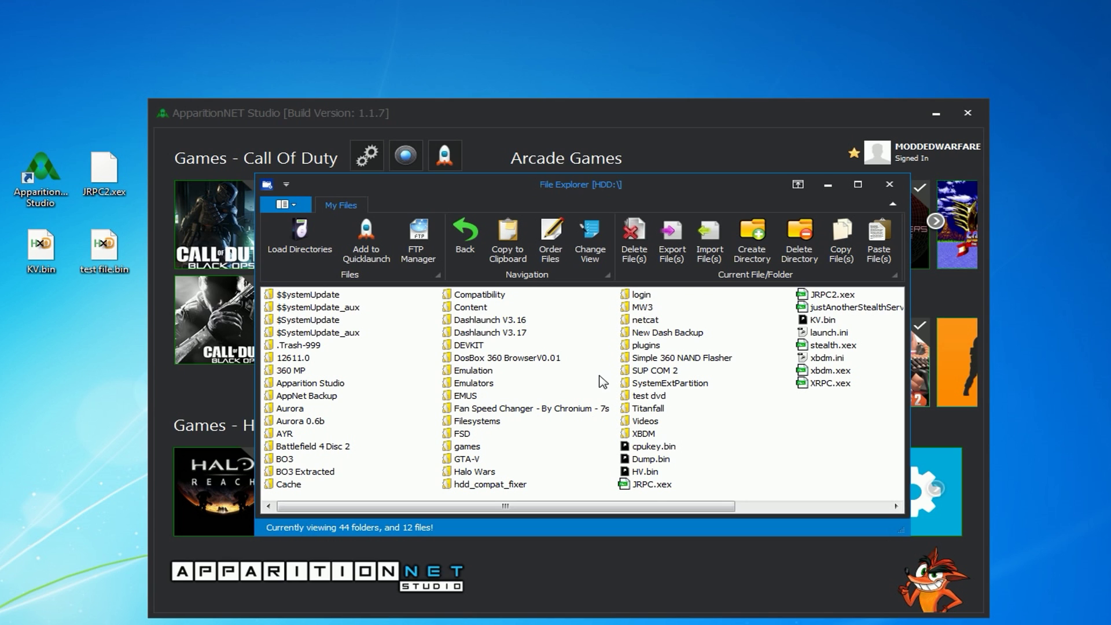
scroll(602, 399, "down", 2)
scroll(602, 391, "up", 2)
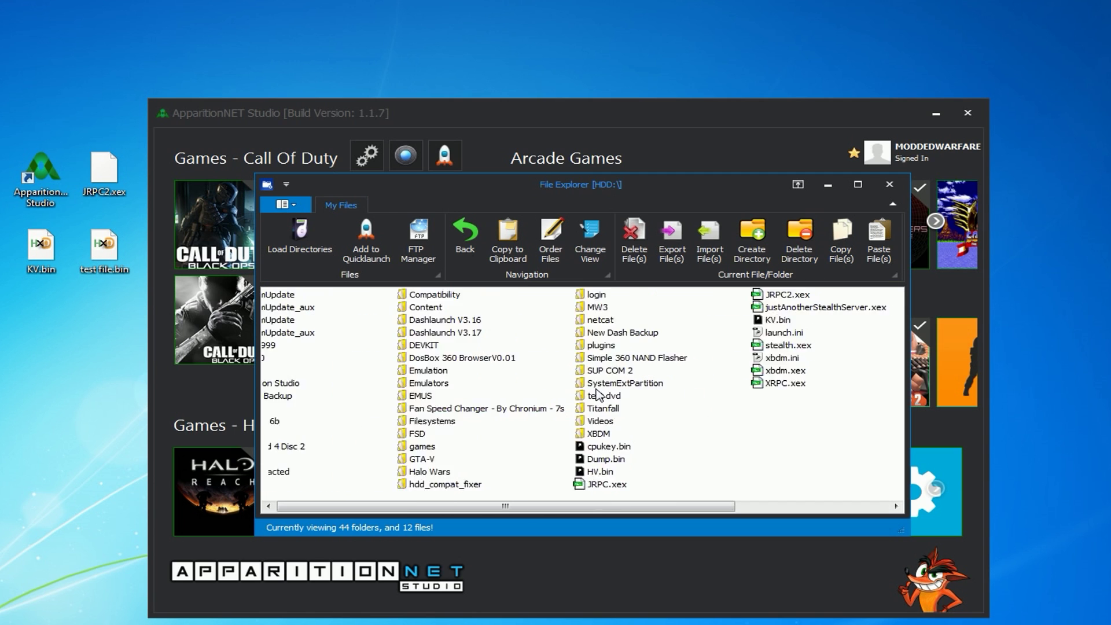
Try the Tile view for the HDD contents, and return the display to Normal.
left_click(590, 248)
left_click(632, 295)
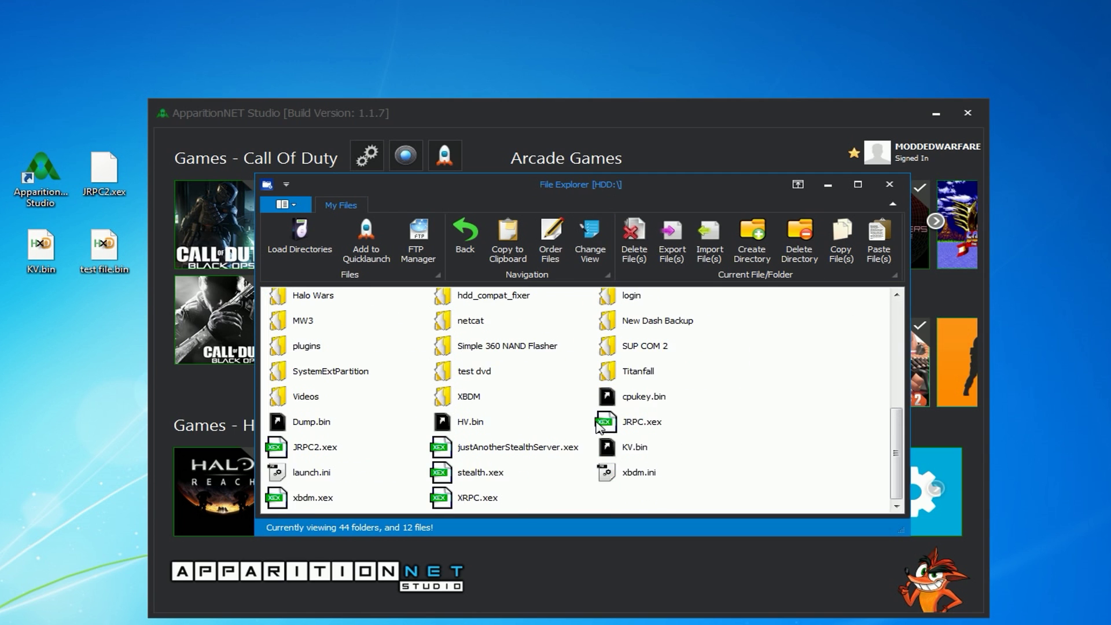
left_click(588, 243)
left_click(639, 266)
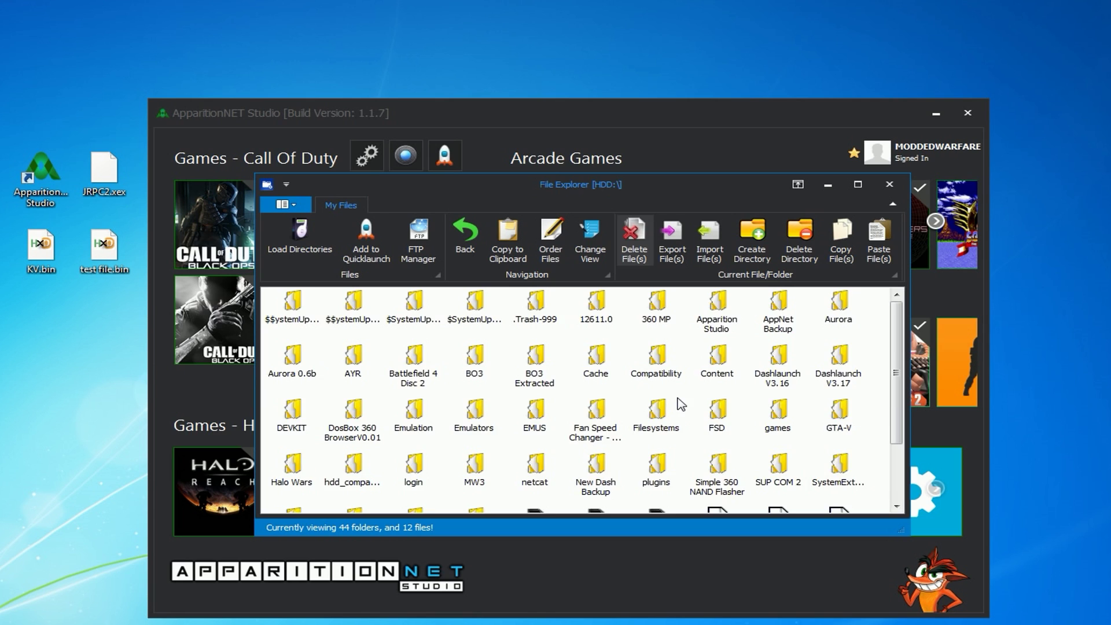
Open KV.bin from the HDD root to display its key vault information.
scroll(668, 405, "down", 3)
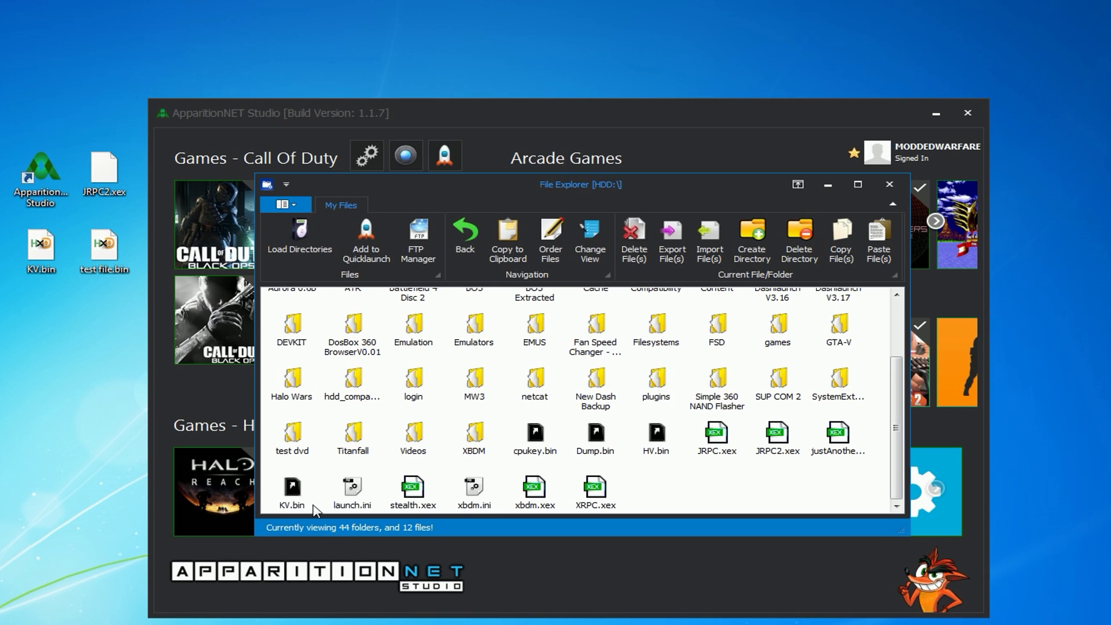
left_click(297, 500)
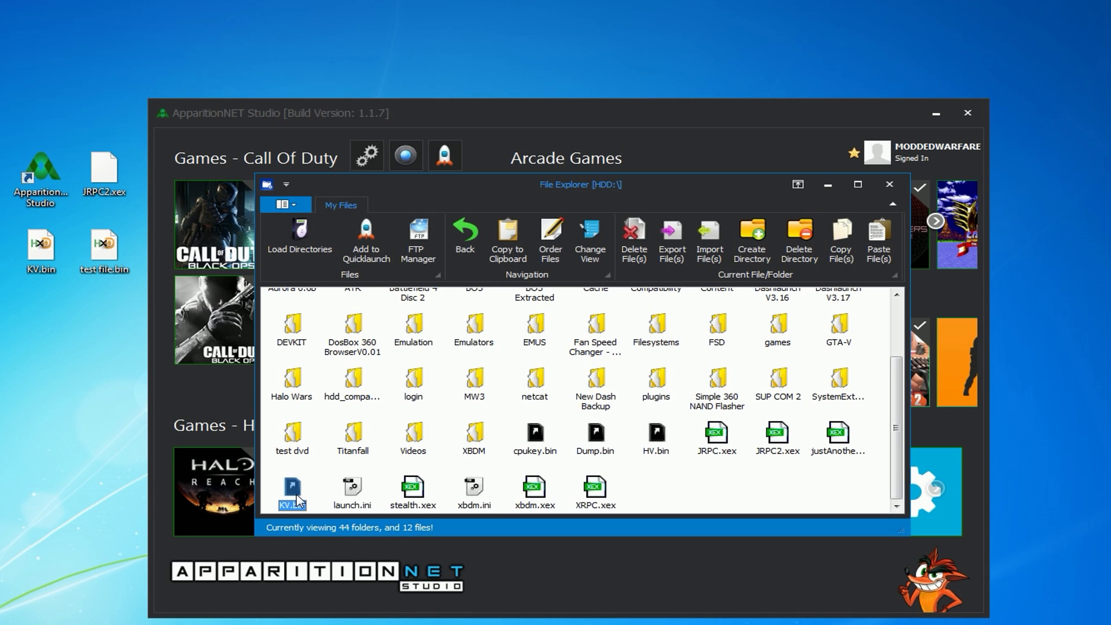
double_click(297, 499)
left_click_drag(559, 286, 547, 327)
Examine the key vault's serial, console ID, manufacture date, region, OSIG and DVD key fields, and close the information window.
key("Tab")
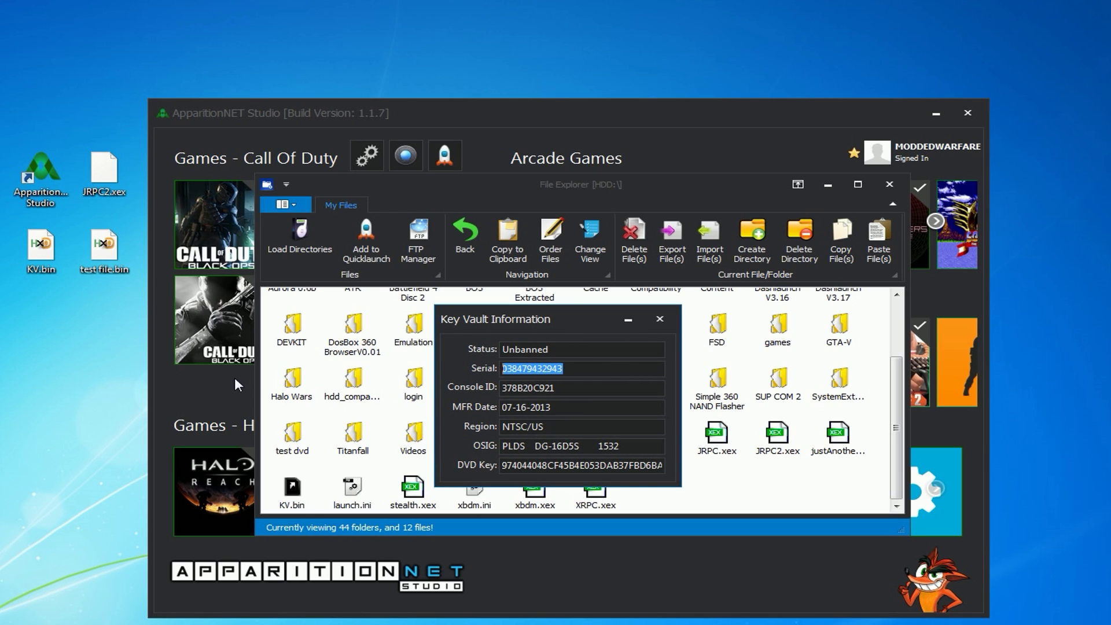
key("Tab")
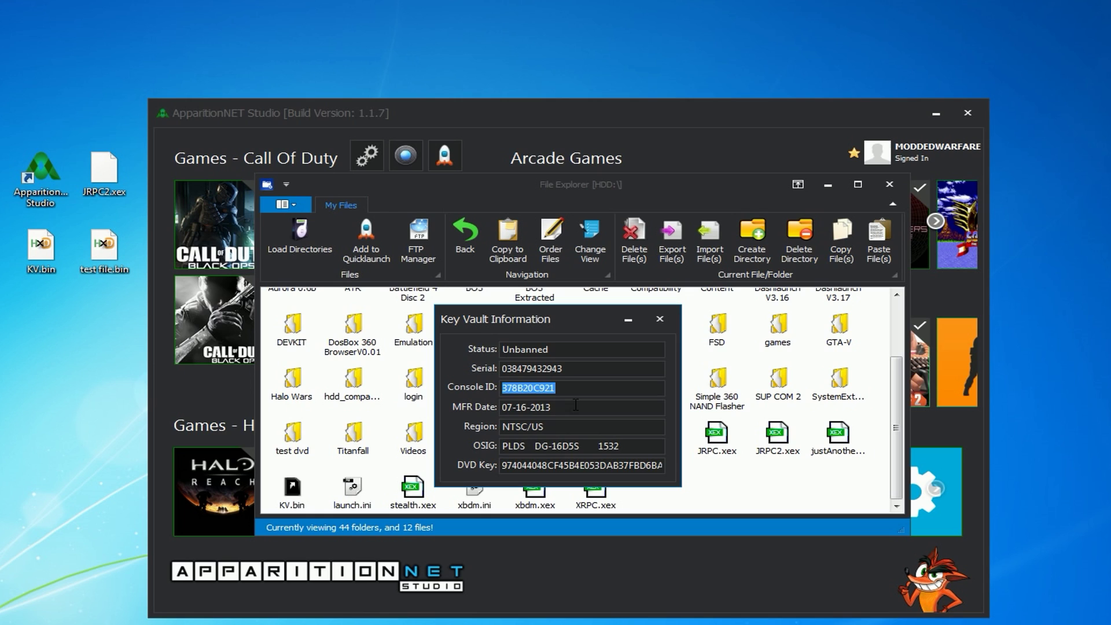
key("Tab")
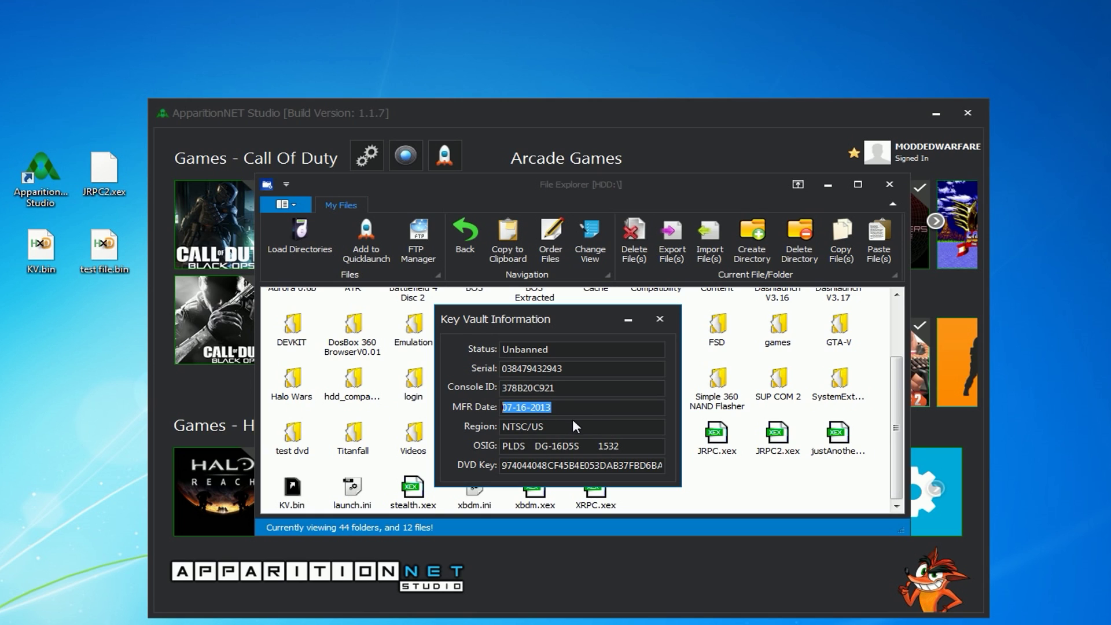
key("Tab")
key("Tab")
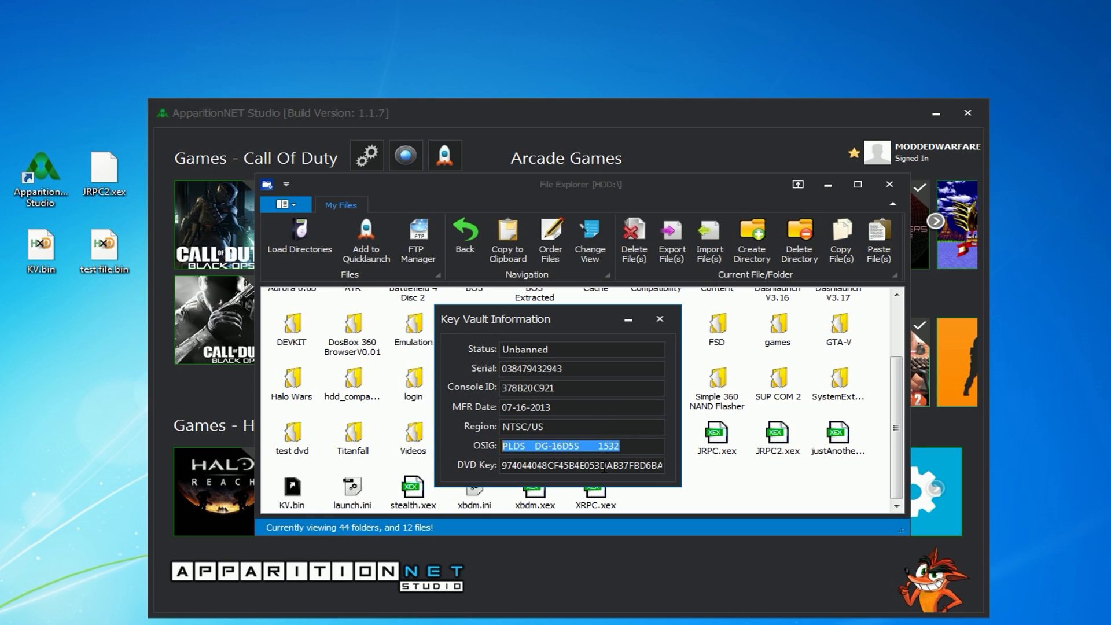
key("Tab")
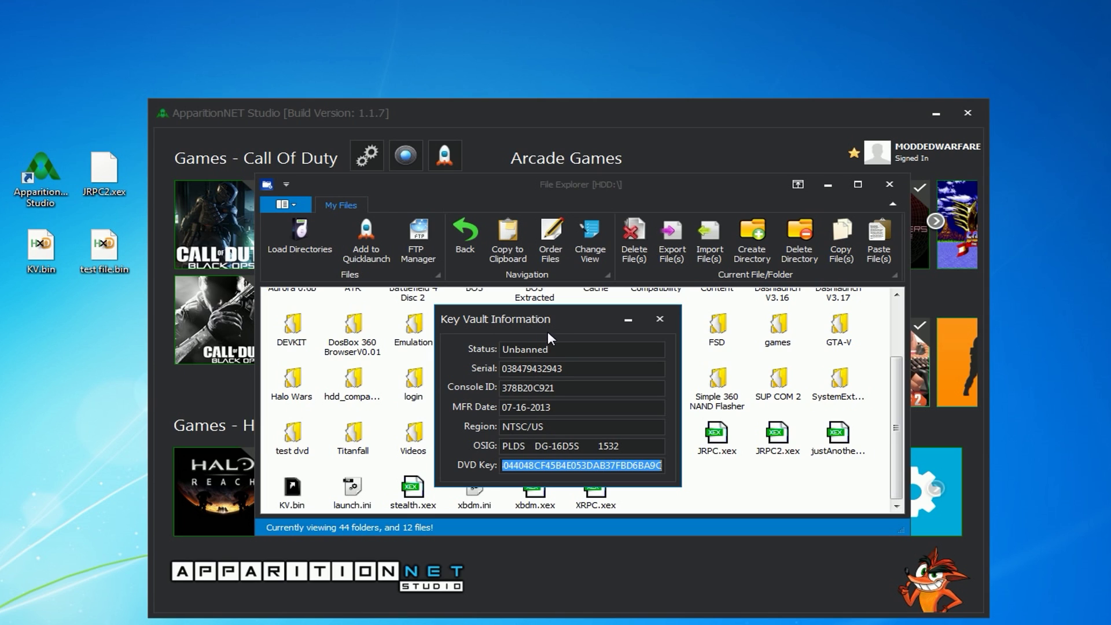
left_click_drag(560, 320, 554, 328)
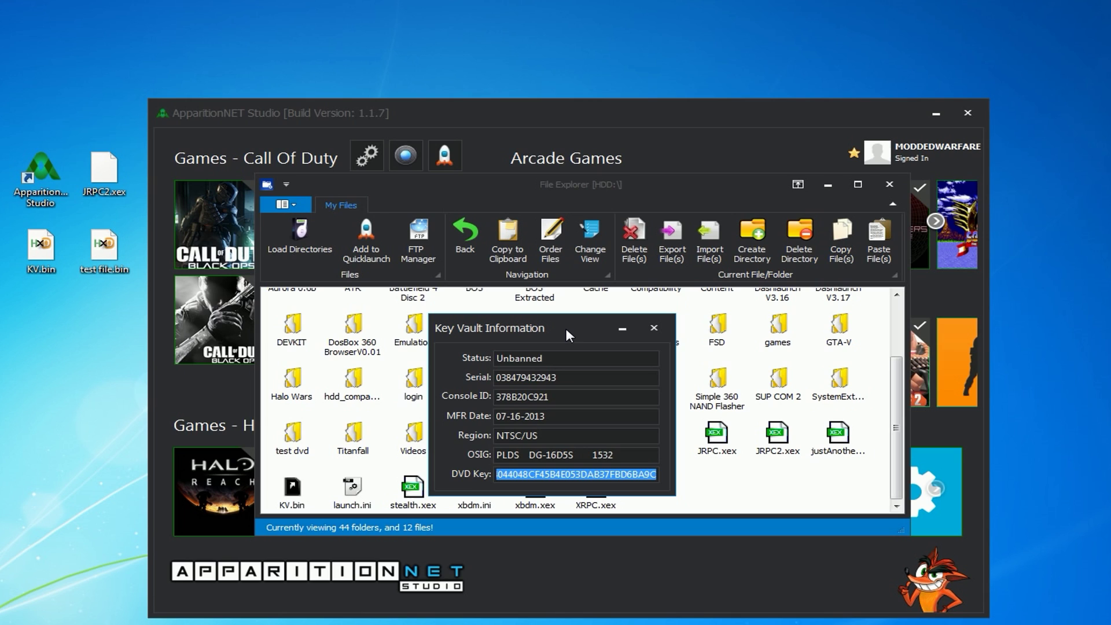
left_click_drag(542, 327, 556, 345)
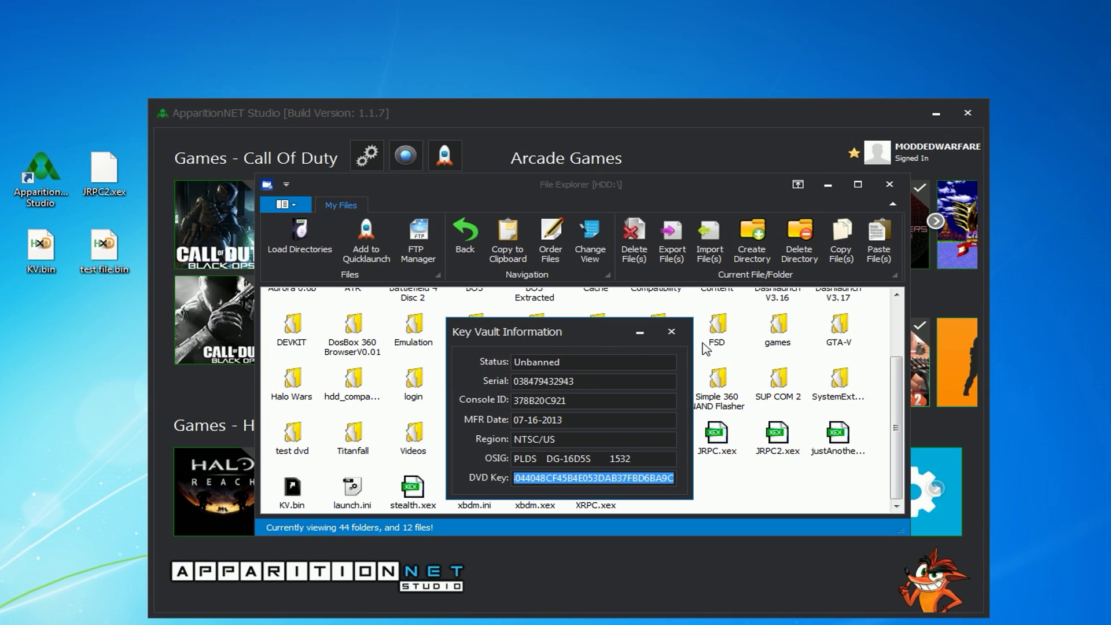
left_click(641, 335)
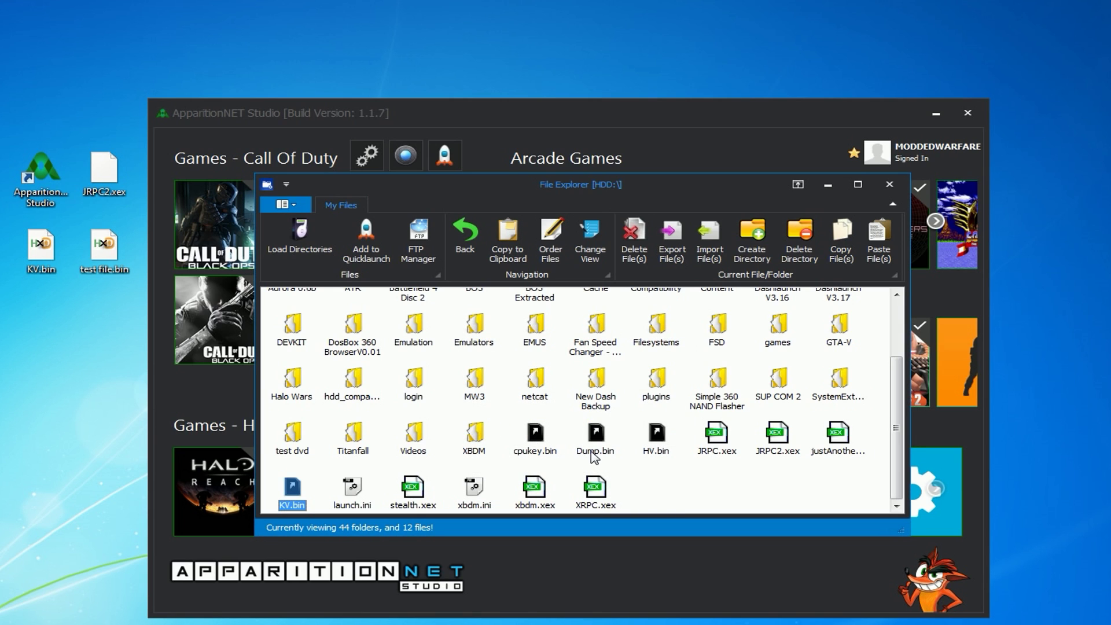
Open xbdm.ini from the HDD root in Notepad to view its settings, and close it without changes.
left_click(473, 500)
double_click(473, 500)
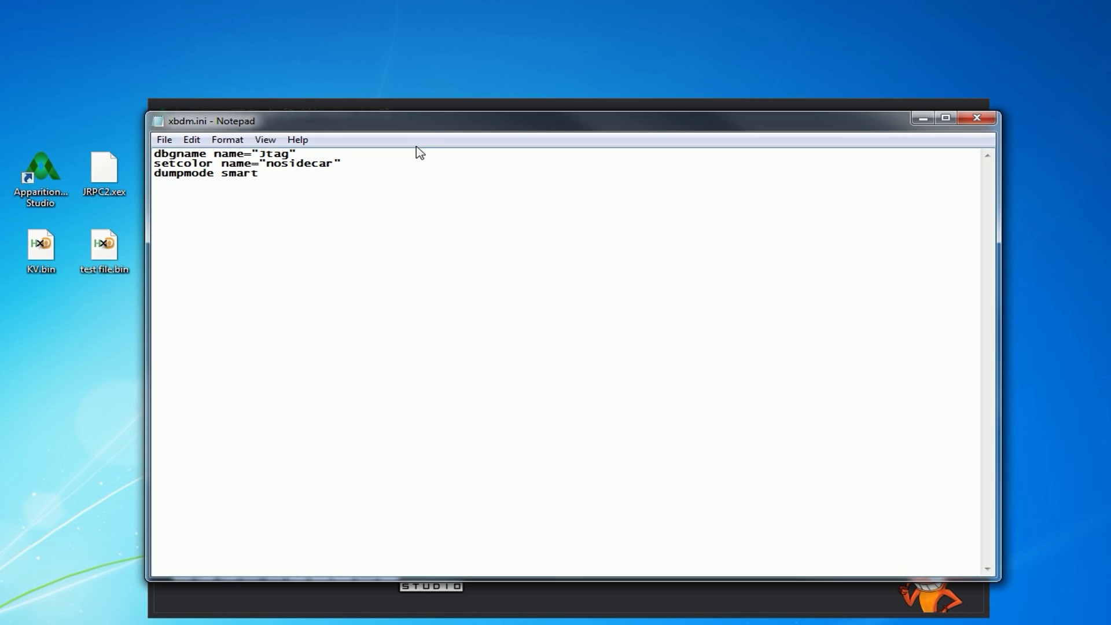
left_click_drag(426, 119, 447, 186)
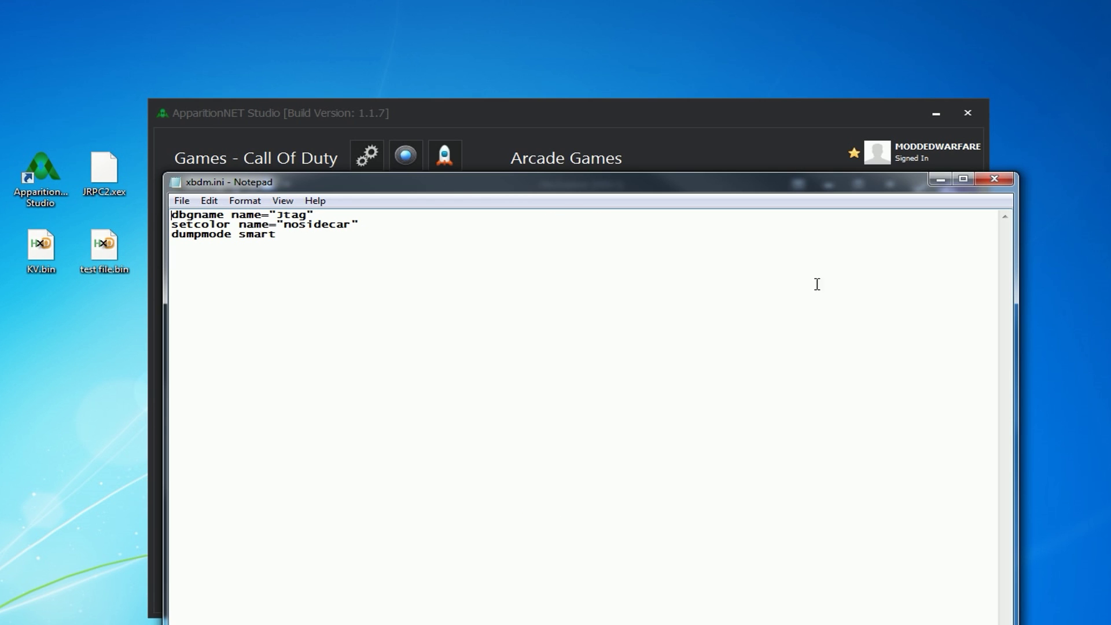
left_click(182, 200)
left_click(994, 179)
left_click(994, 179)
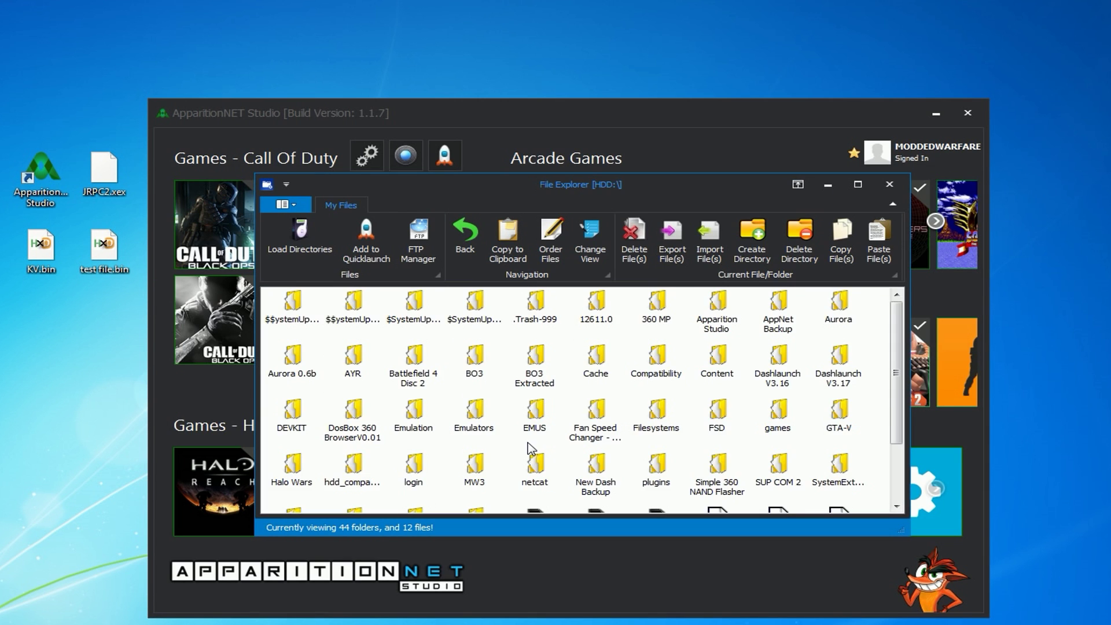
Open cpukey.bin from the HDD root in the HxD hex editor to view its contents, and close it.
scroll(538, 435, "down", 3)
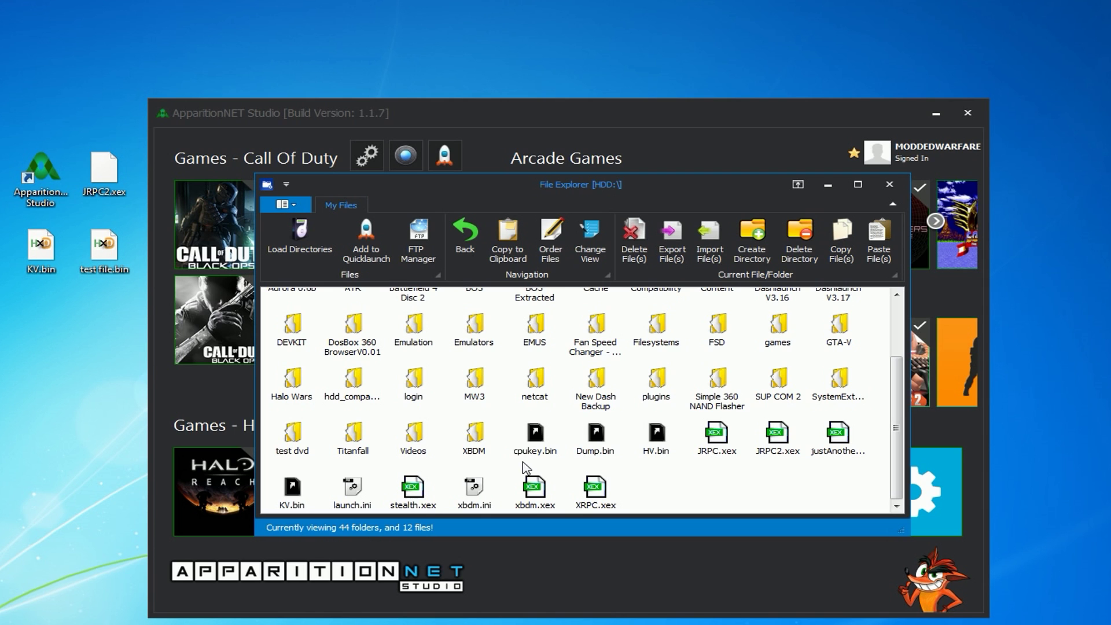
left_click(536, 439)
double_click(537, 439)
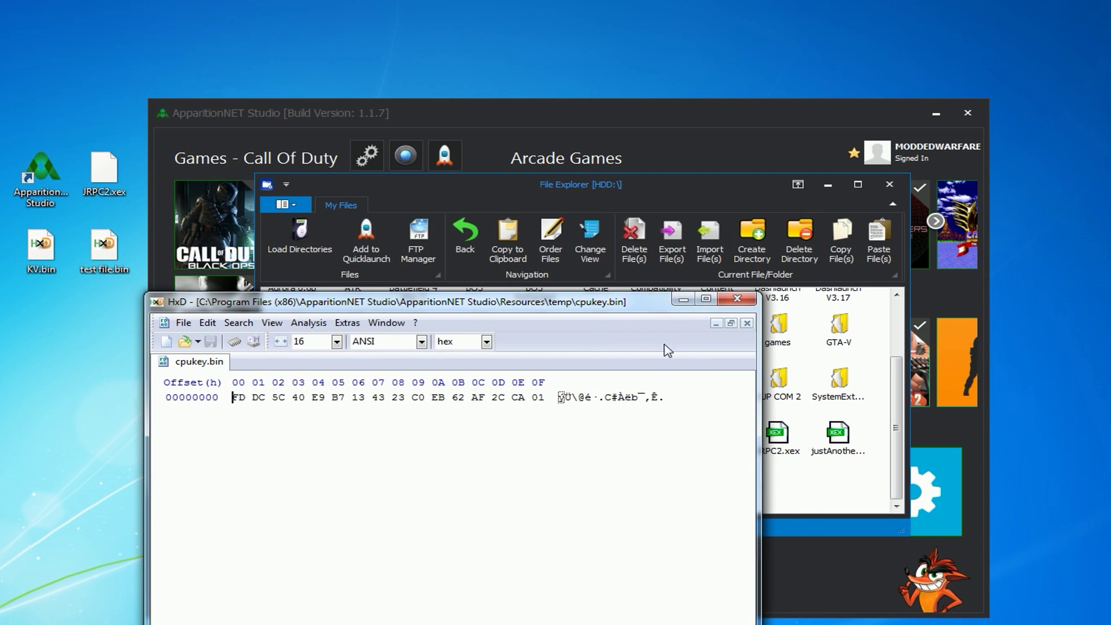
left_click(735, 300)
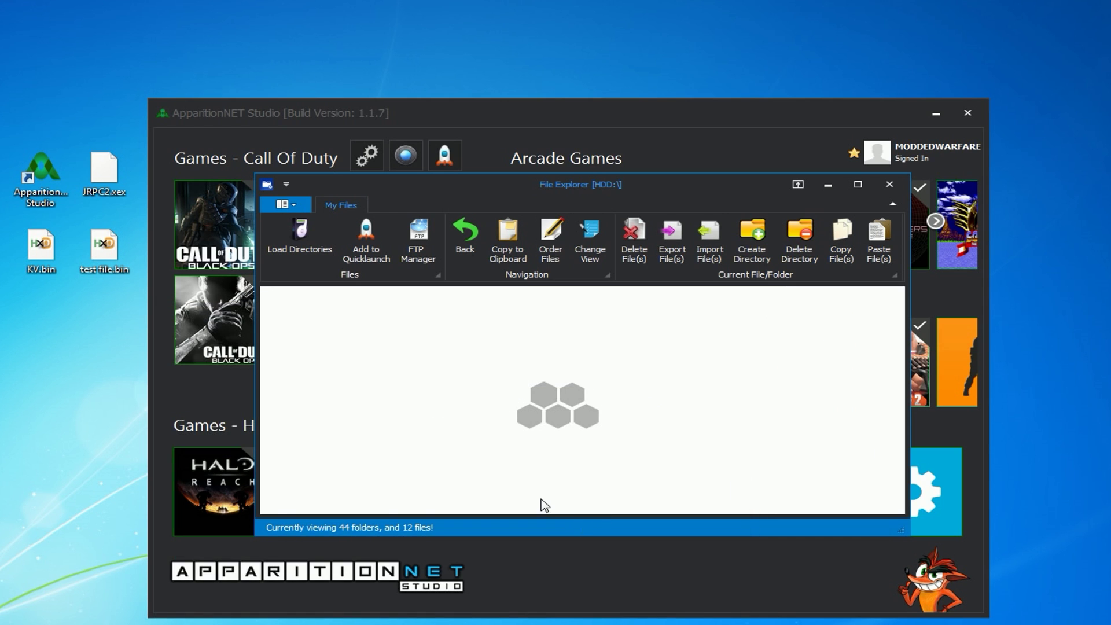
Open launch.ini from the HDD root in the Dashlaunch Advanced Configurator.
scroll(520, 491, "down", 3)
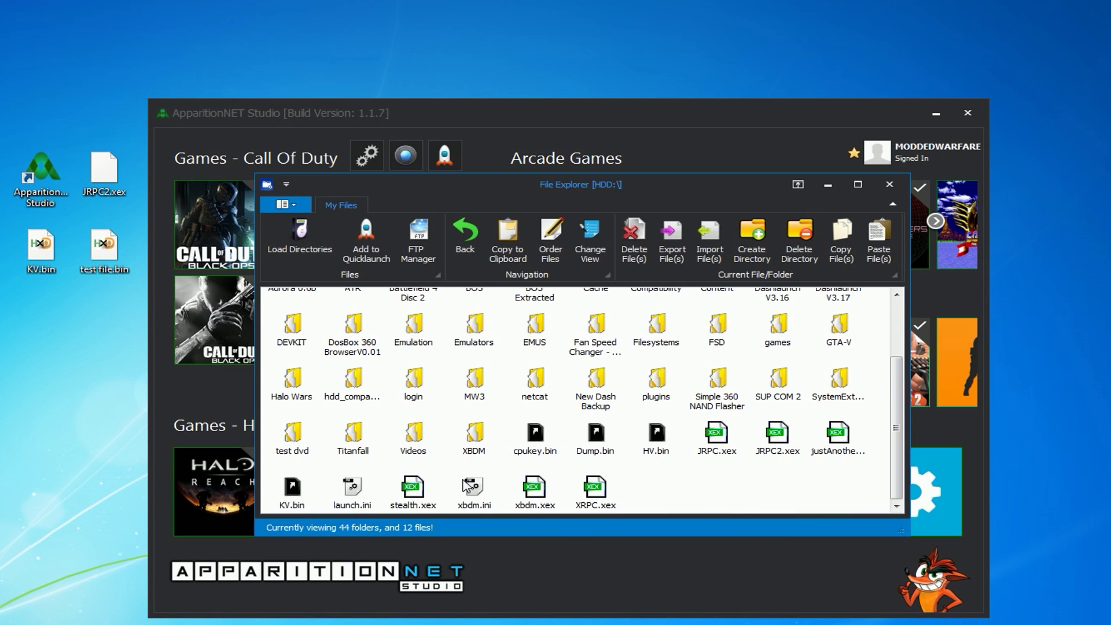
left_click(359, 503)
double_click(360, 503)
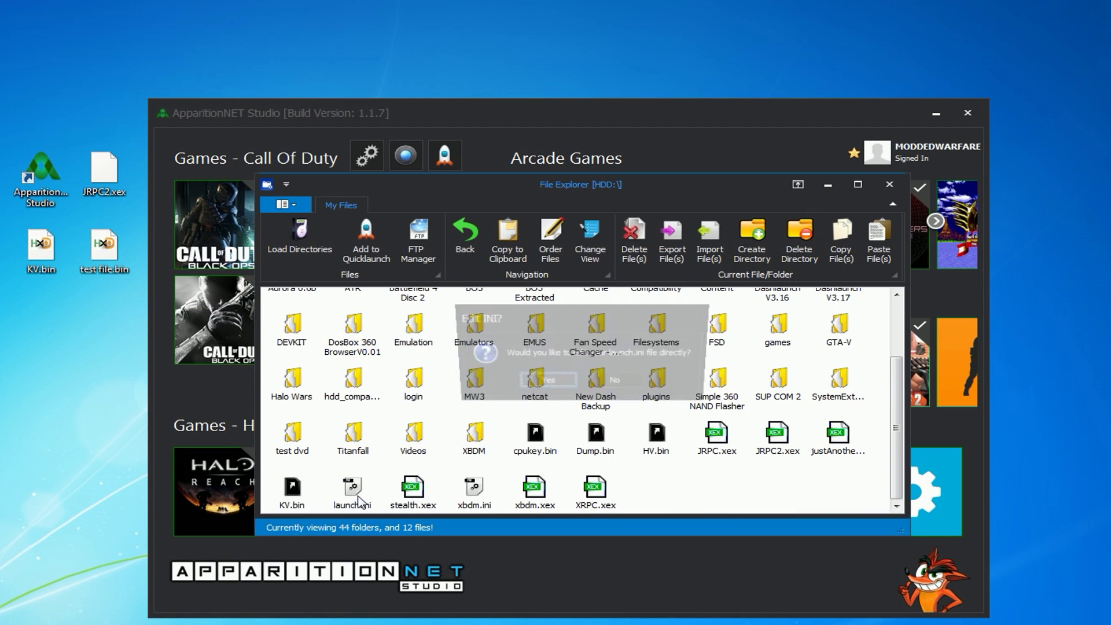
left_click(544, 383)
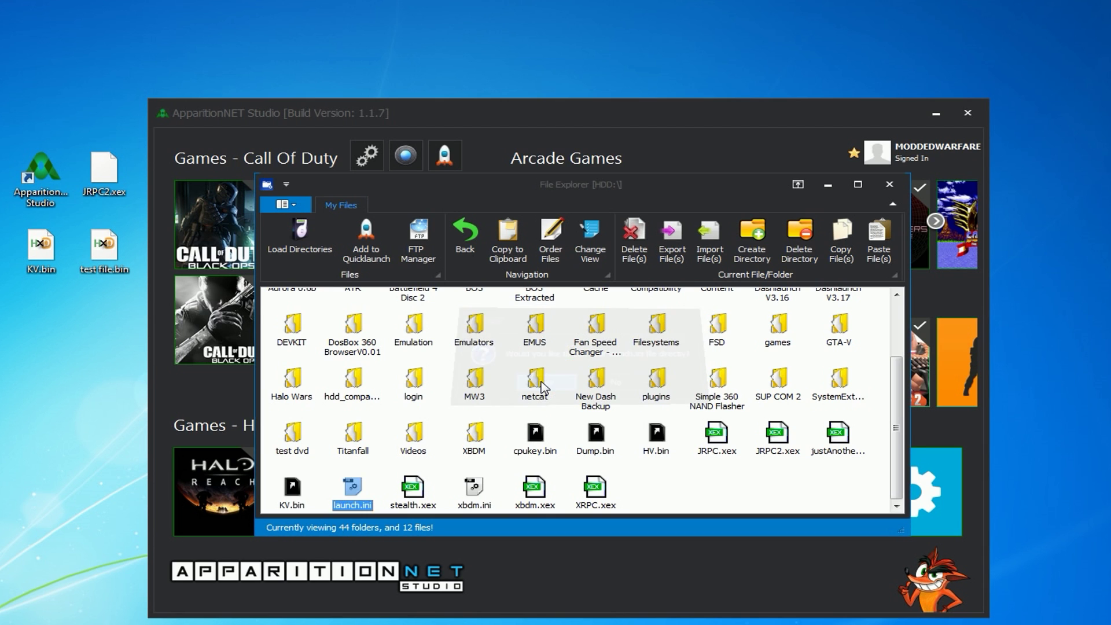
left_click_drag(206, 8, 464, 250)
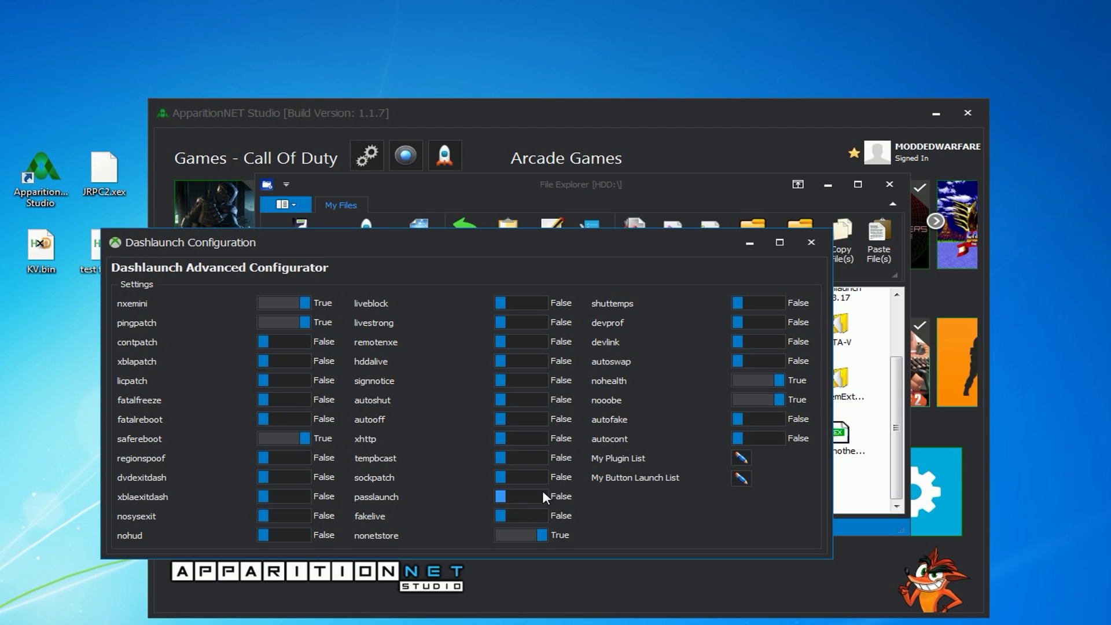
View My Plugin List in the Dashlaunch configuration, and close the configurator.
left_click(740, 458)
left_click(514, 360)
left_click(811, 243)
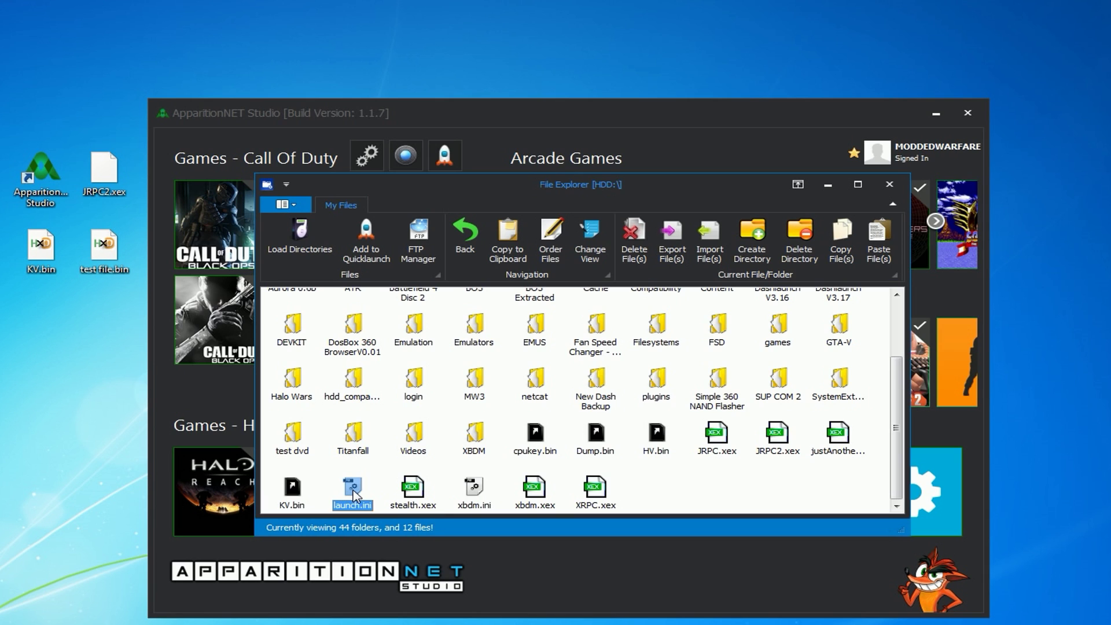
Open launch.ini as plain text in Notepad, check its plugin entries, and close it.
double_click(354, 492)
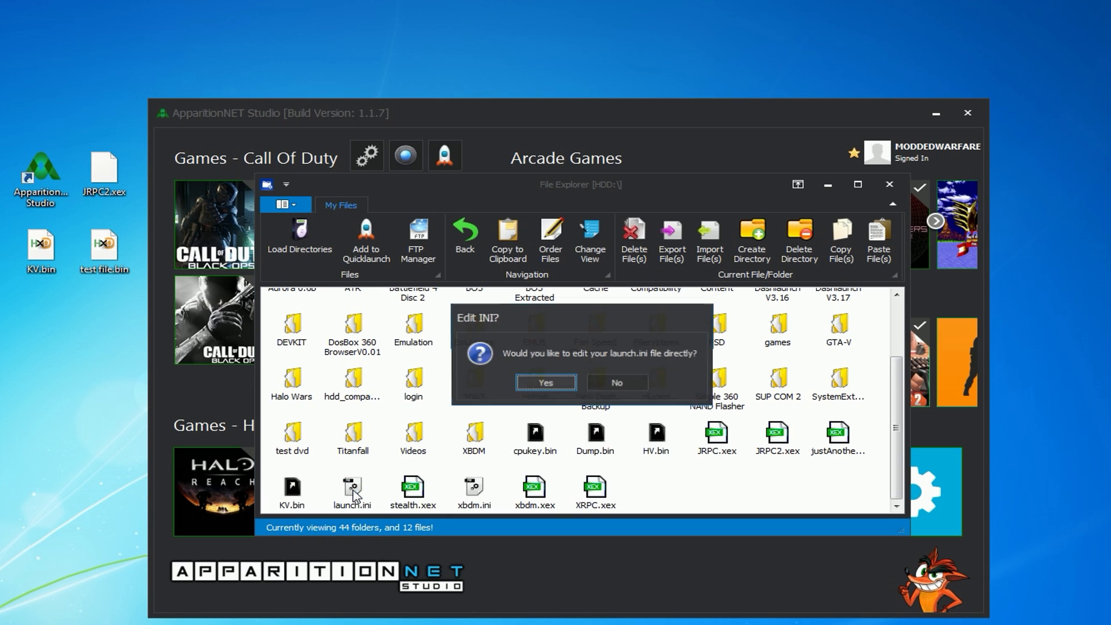
left_click(623, 380)
scroll(590, 437, "down", 8)
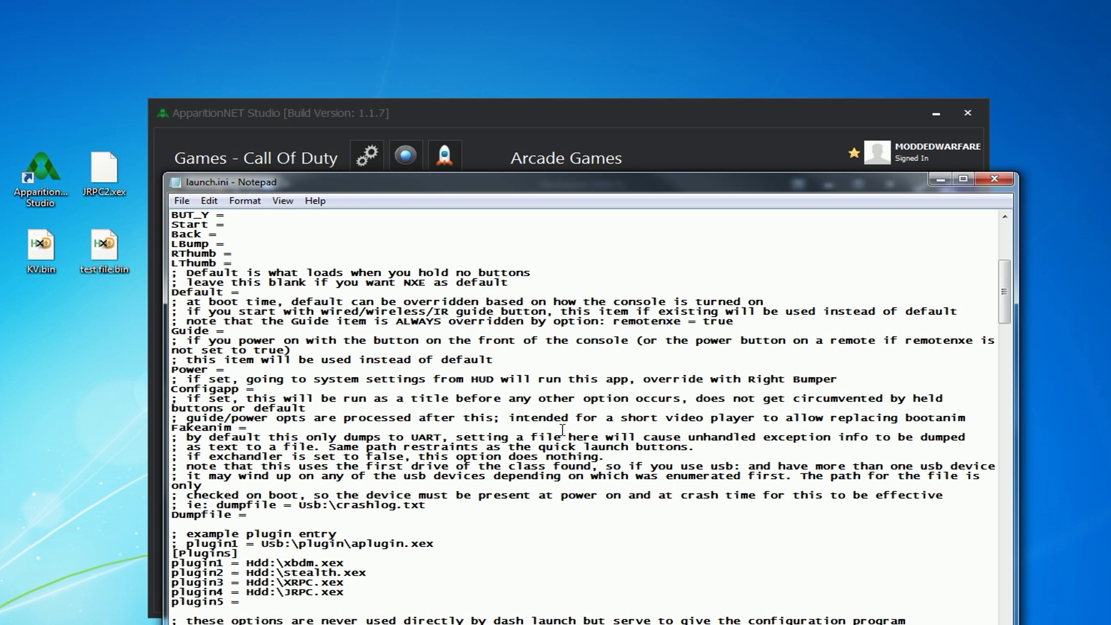
left_click(994, 179)
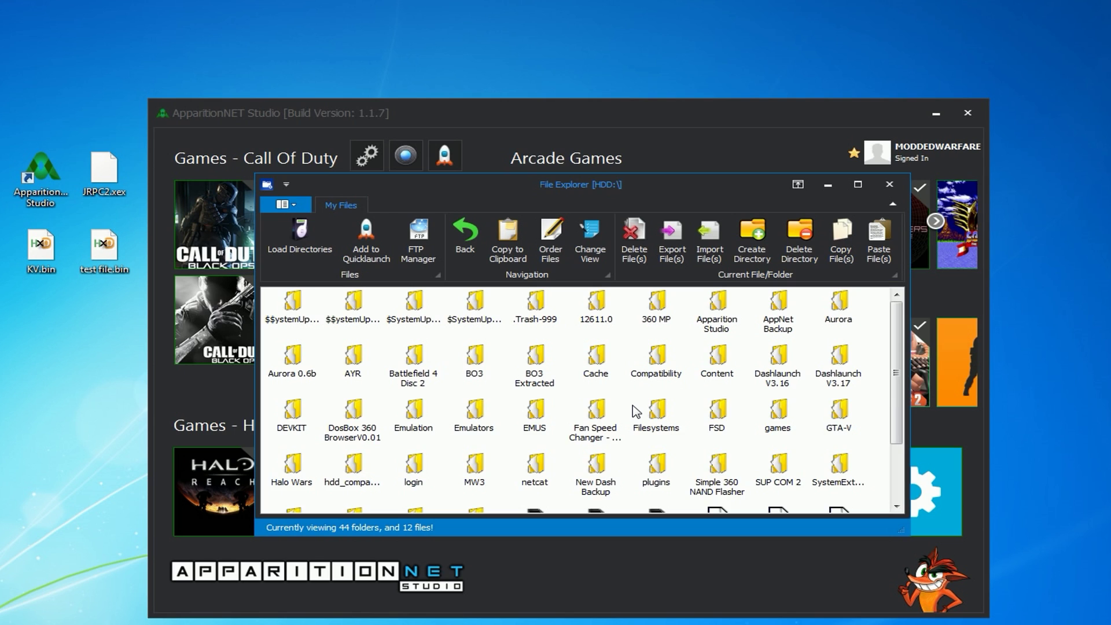
scroll(637, 412, "down", 3)
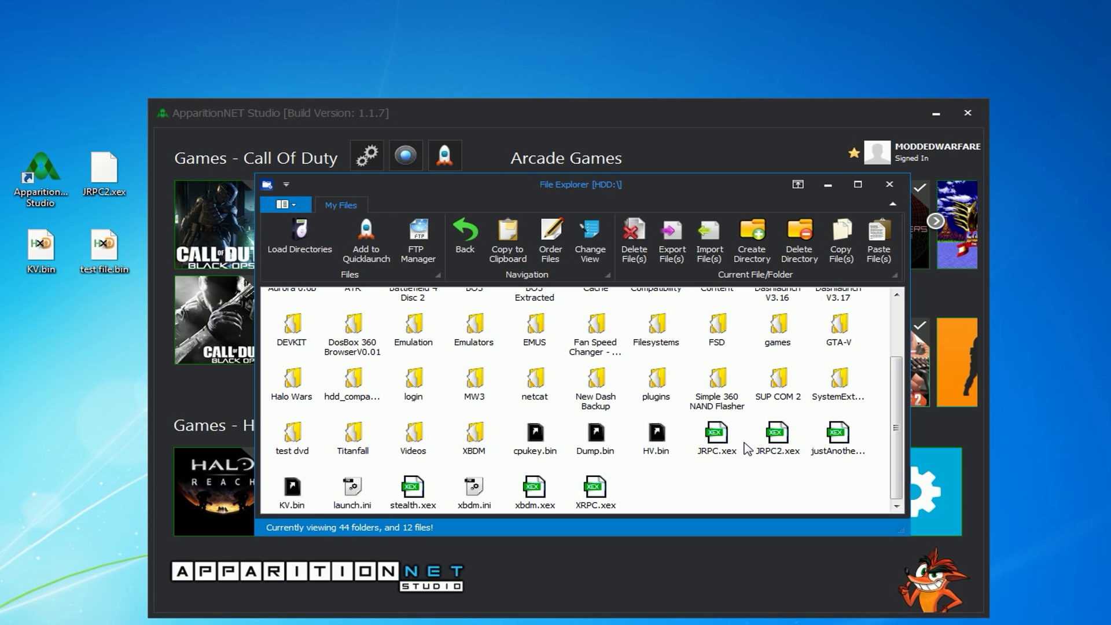
left_click_drag(597, 184, 588, 188)
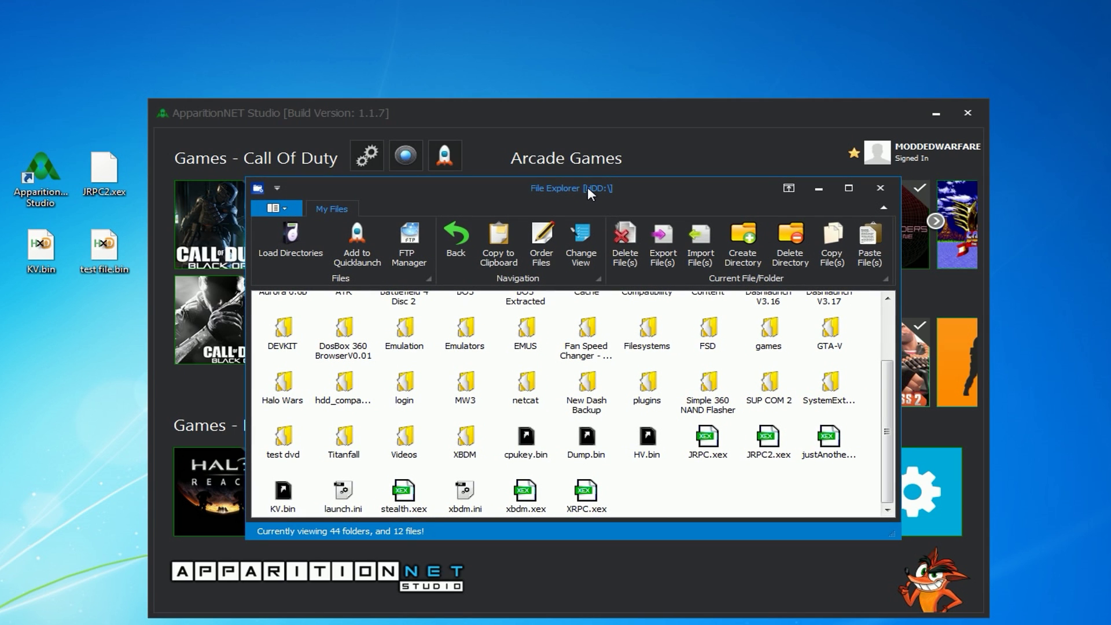
Enlarge the File Explorer window and delete JRPC2.xex from the HDD root.
left_click_drag(588, 186, 567, 171)
left_click_drag(870, 521, 913, 551)
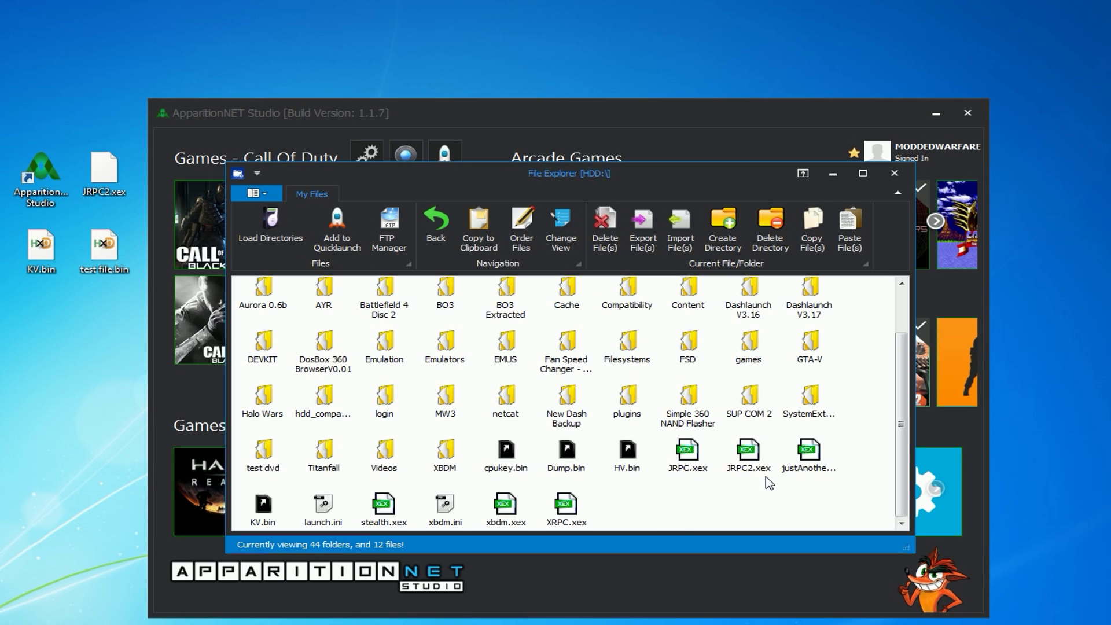
right_click(749, 454)
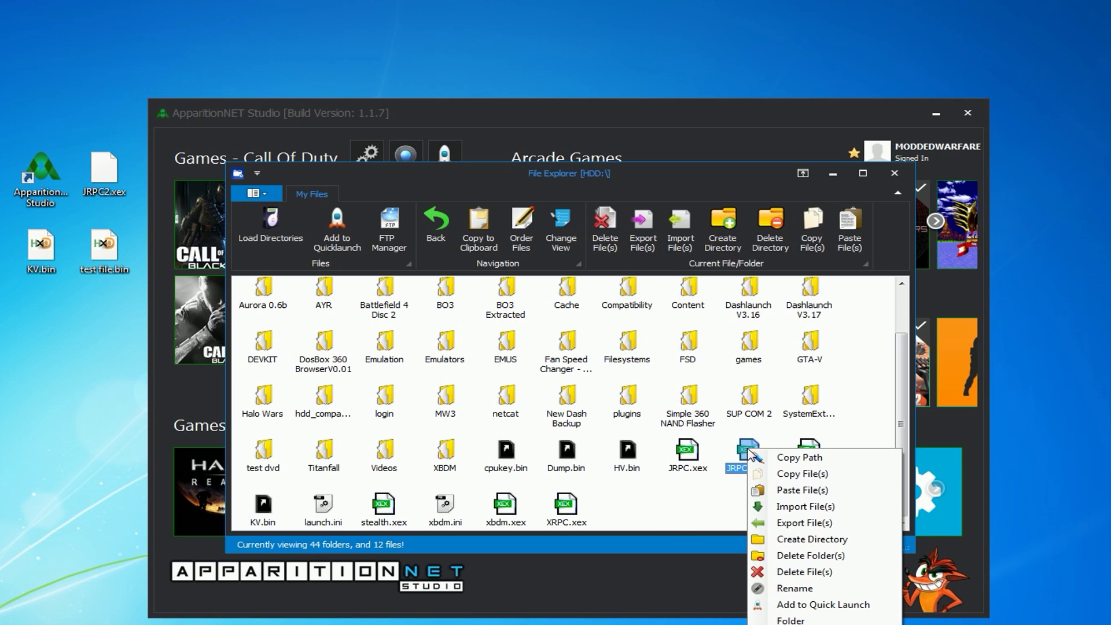
left_click(808, 569)
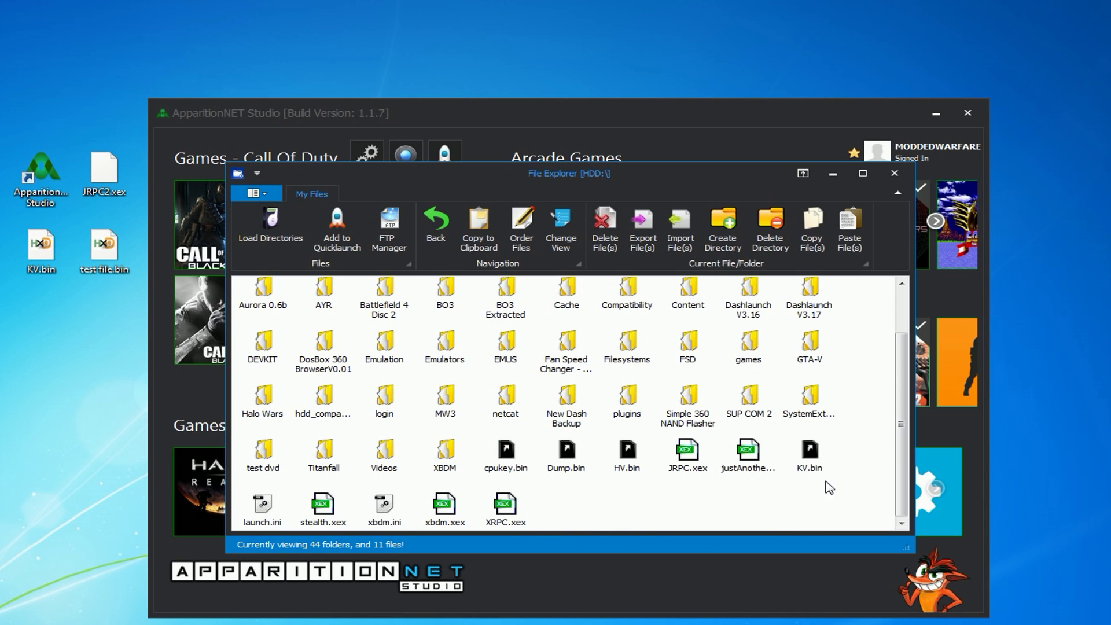
Import JRPC2.xex and test file.bin together from the desktop into the HDD root, and locate both in the listing.
left_click(111, 174)
left_click(107, 253, "ctrl")
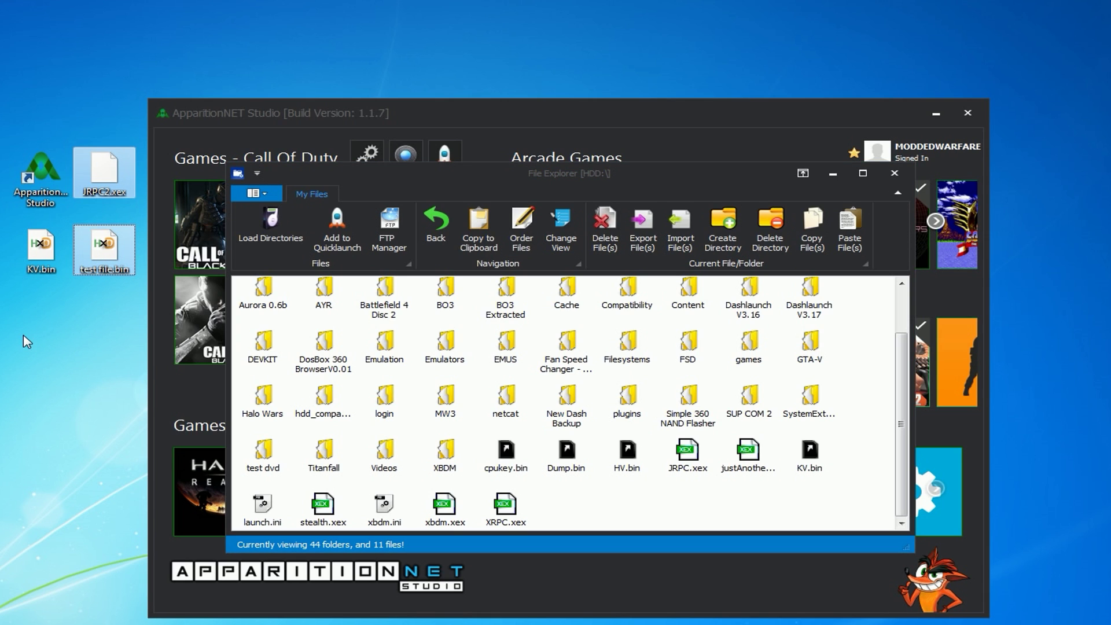
left_click_drag(129, 254, 138, 354)
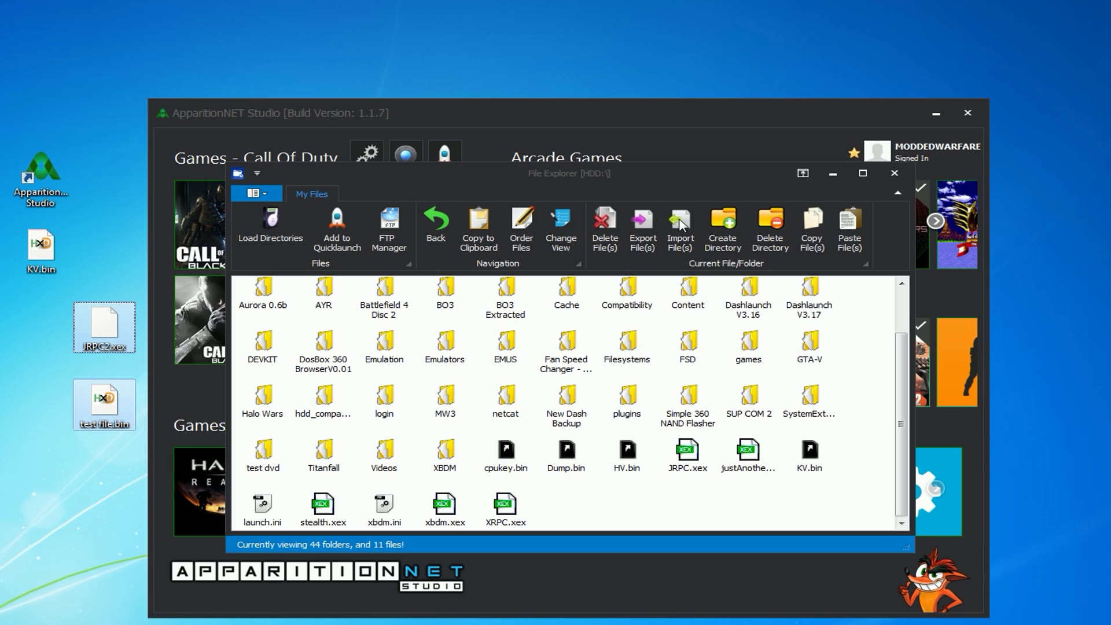
left_click_drag(67, 476, 114, 343)
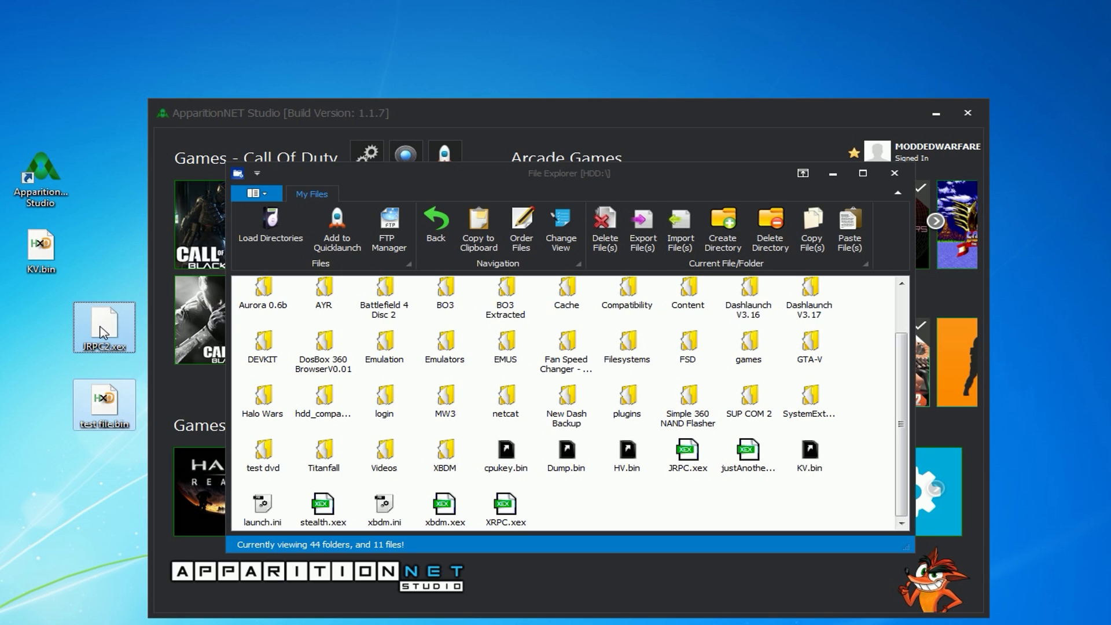
left_click_drag(101, 331, 636, 505)
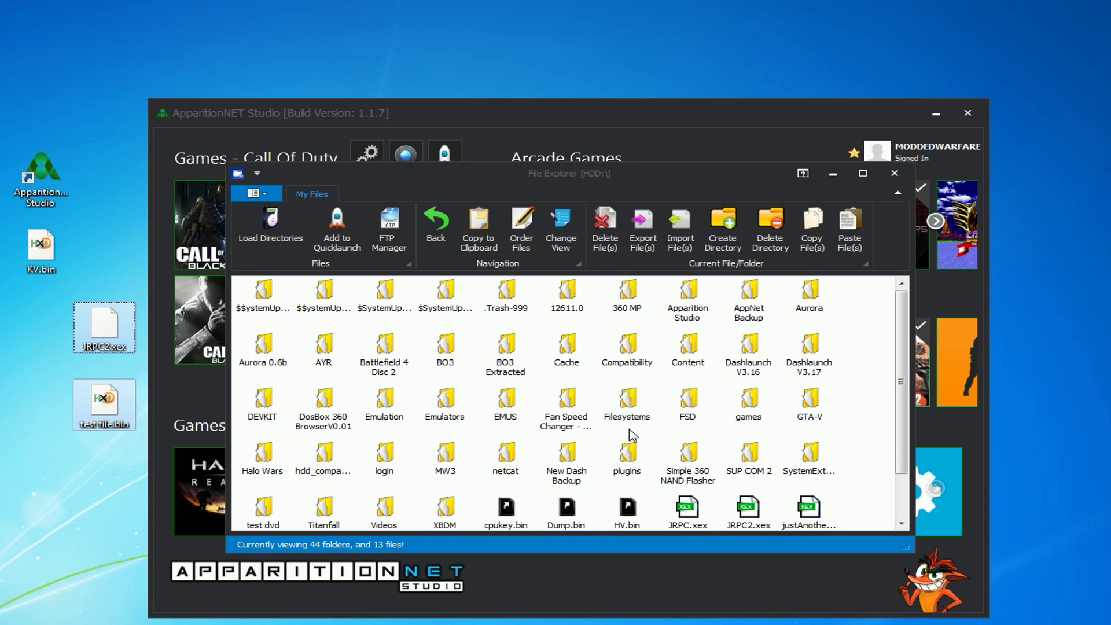
scroll(901, 418, "down", 1)
scroll(901, 418, "down", 1)
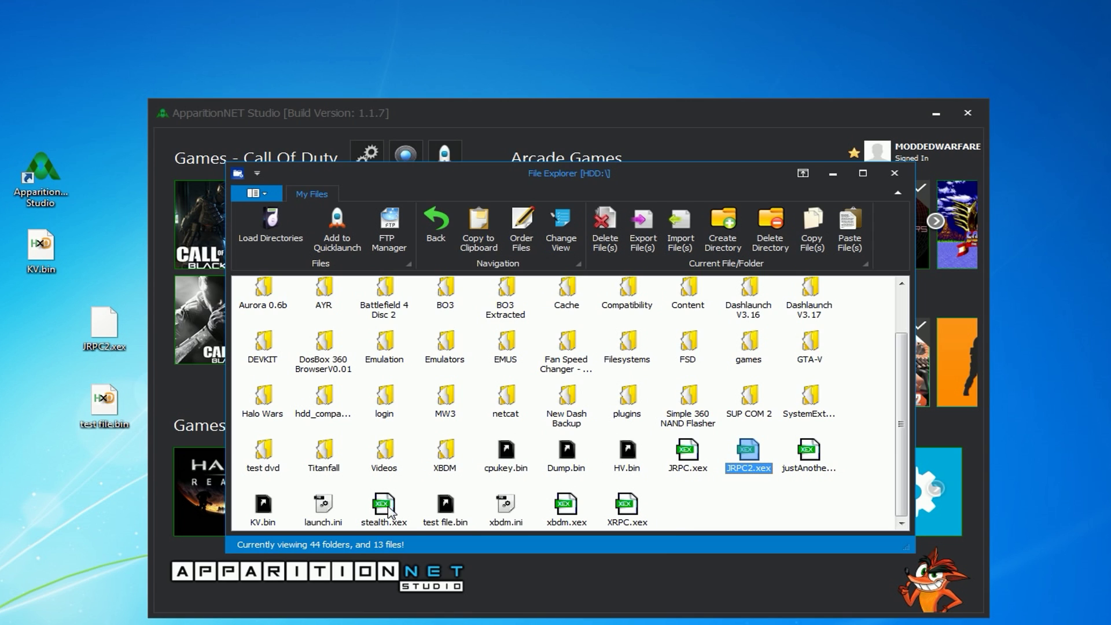
left_click(443, 509)
Delete JRPC2.xex and test file.bin from the desktop.
left_click_drag(57, 500, 123, 315)
key("Delete")
key("Return")
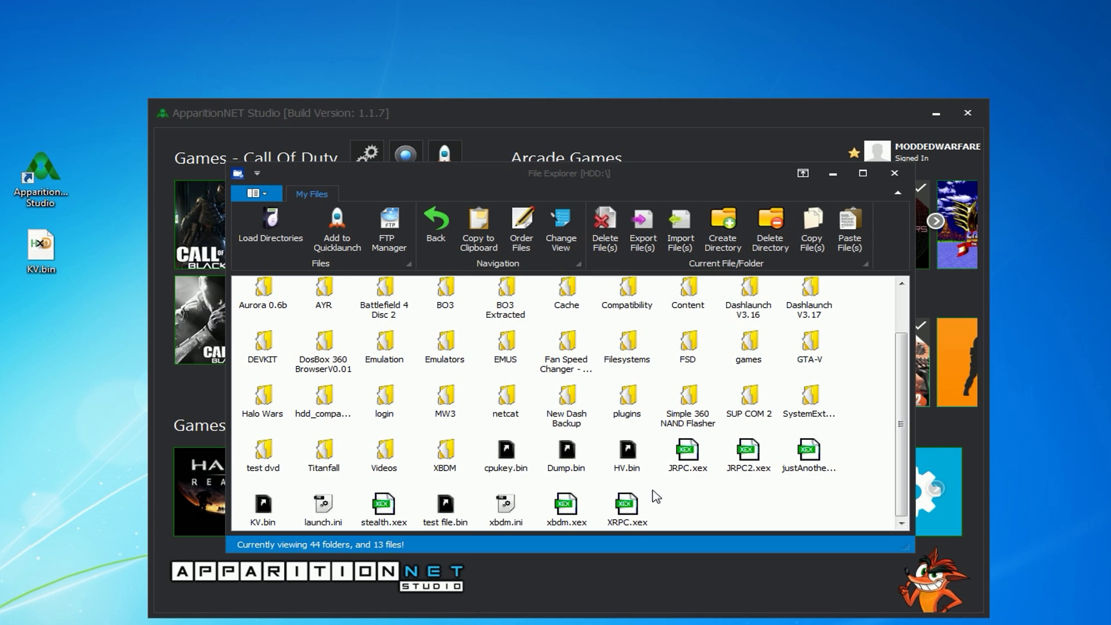
Export JRPC2.xex and test file.bin together from the HDD root to the desktop.
left_click(748, 457)
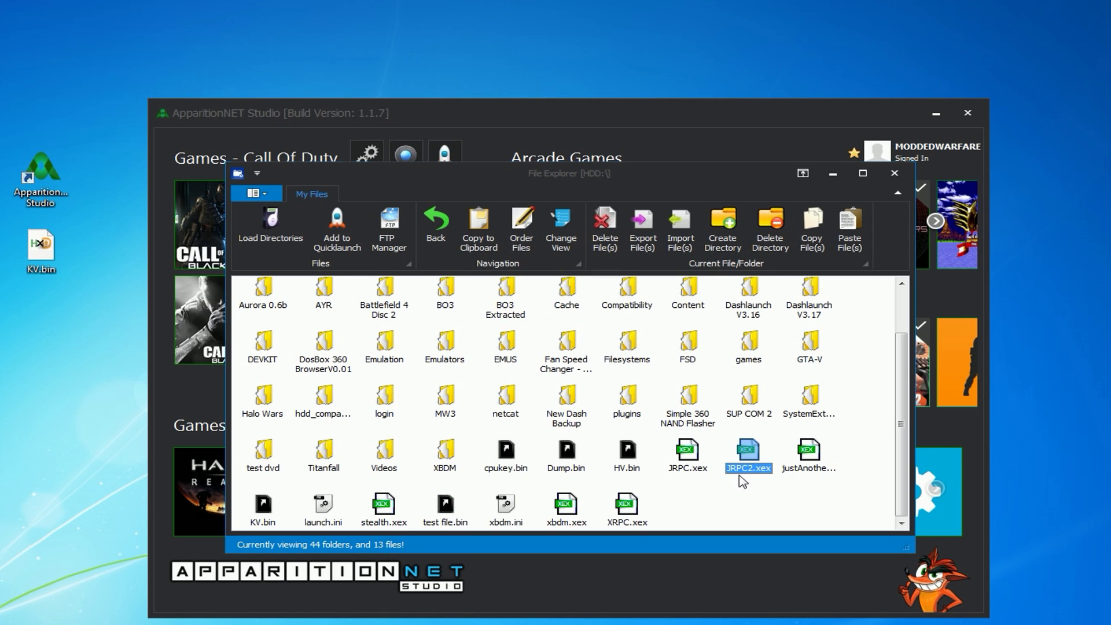
left_click(445, 518, "ctrl")
left_click_drag(445, 520, 83, 350)
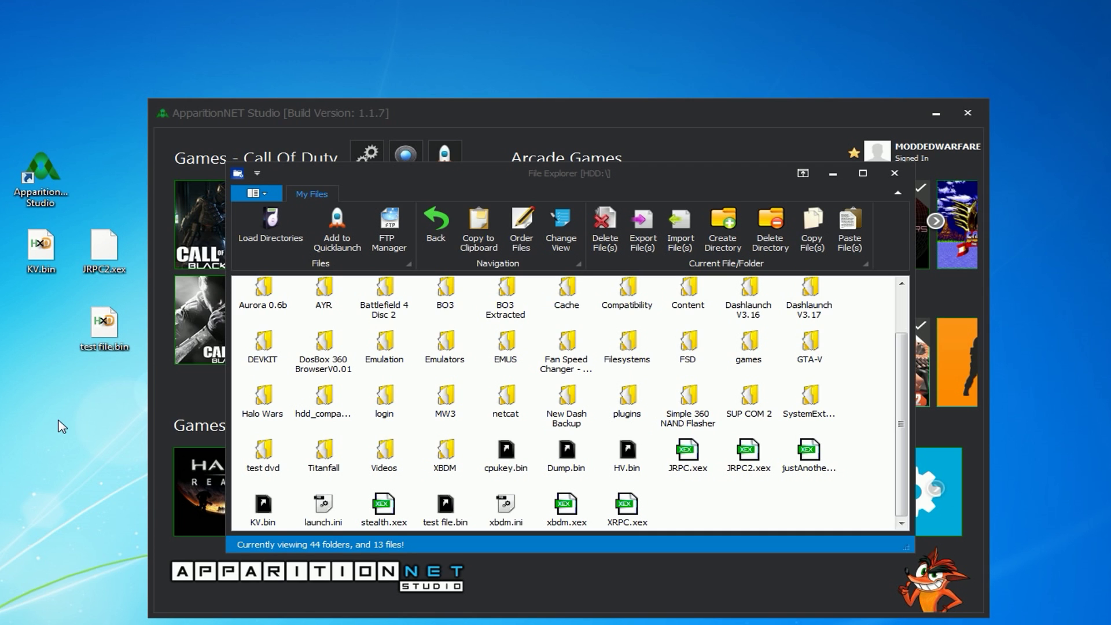
Check JRPC2.xex and test file.bin in the HDD listing, and close the File Explorer.
left_click(775, 461)
scroll(894, 393, "up", 1)
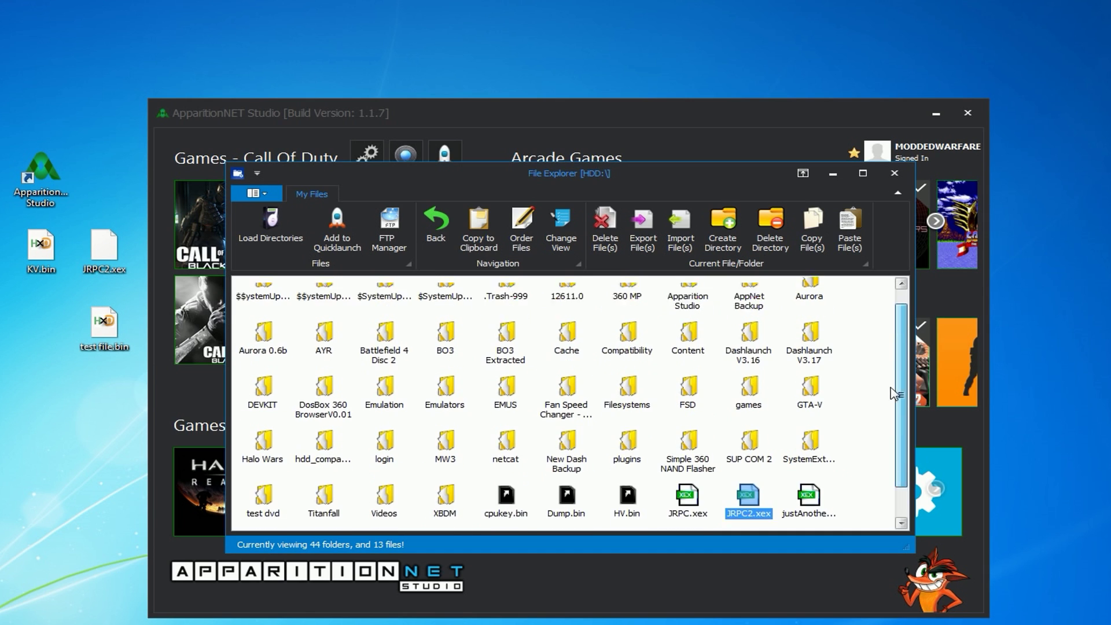
scroll(894, 394, "down", 1)
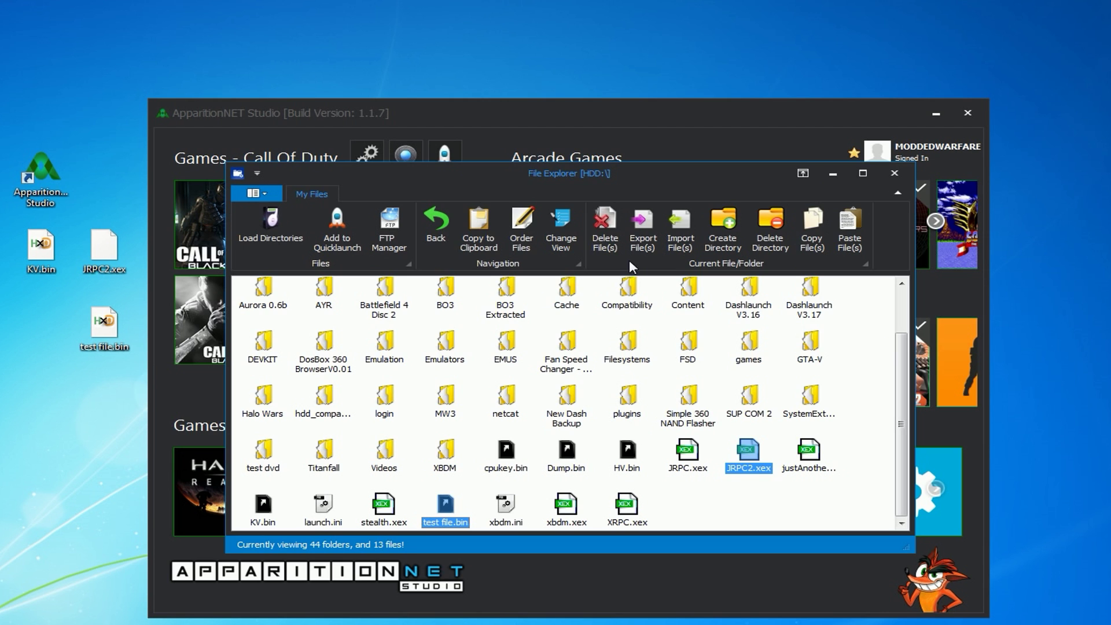
left_click_drag(597, 182, 601, 197)
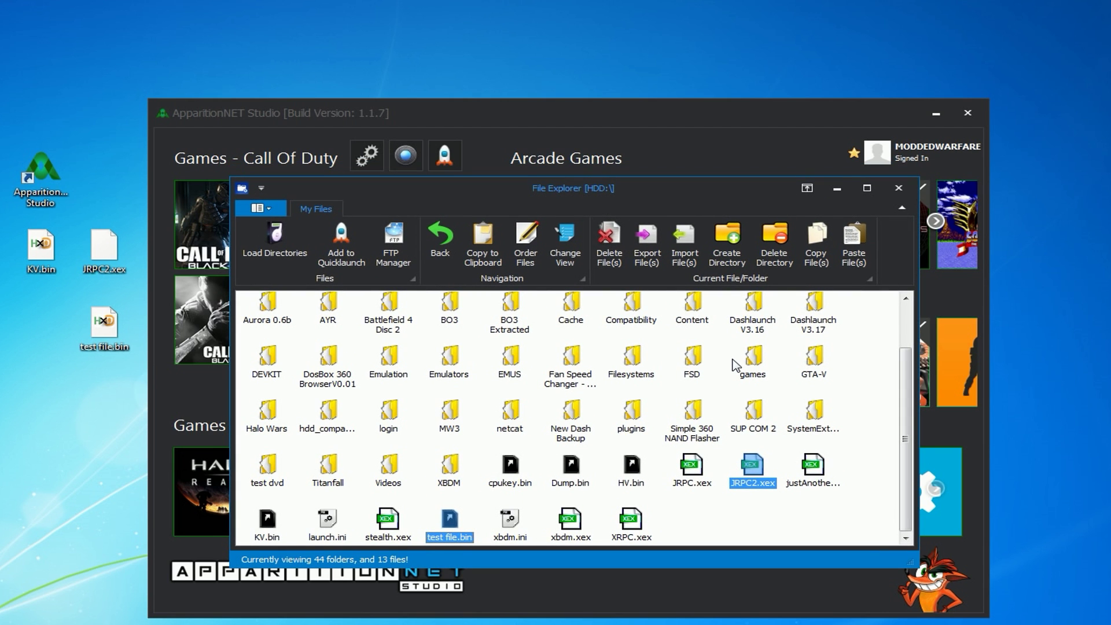
left_click(899, 188)
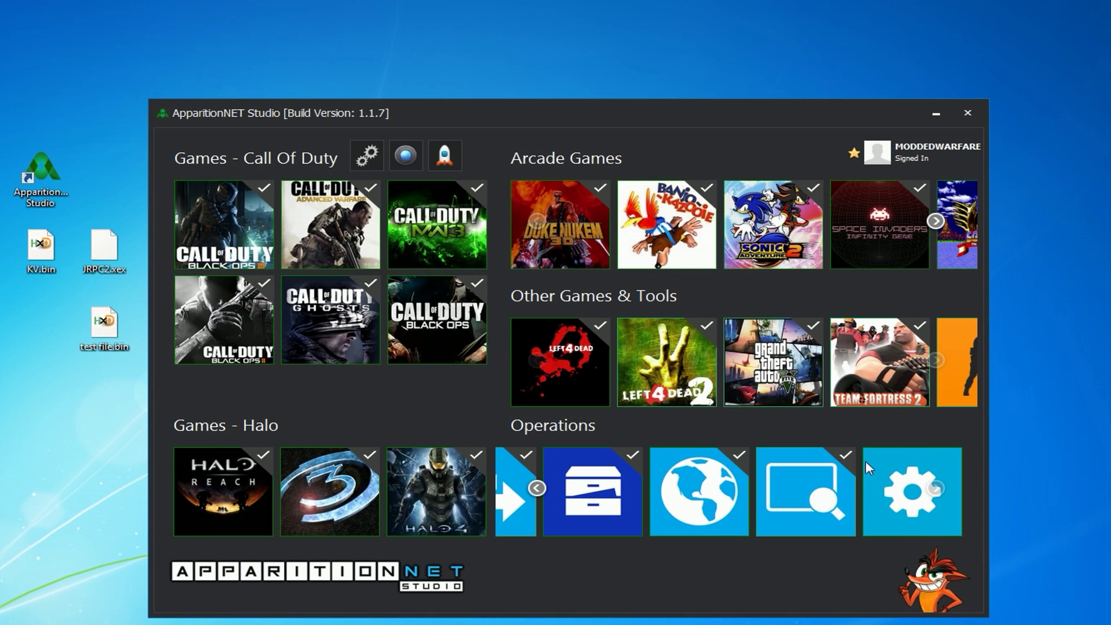
Open the Keyvault Checker and load the key vaults KV.bin and KV2.bin from the desktop.
left_click(786, 482)
left_click_drag(389, 193, 372, 213)
left_click_drag(41, 258, 511, 296)
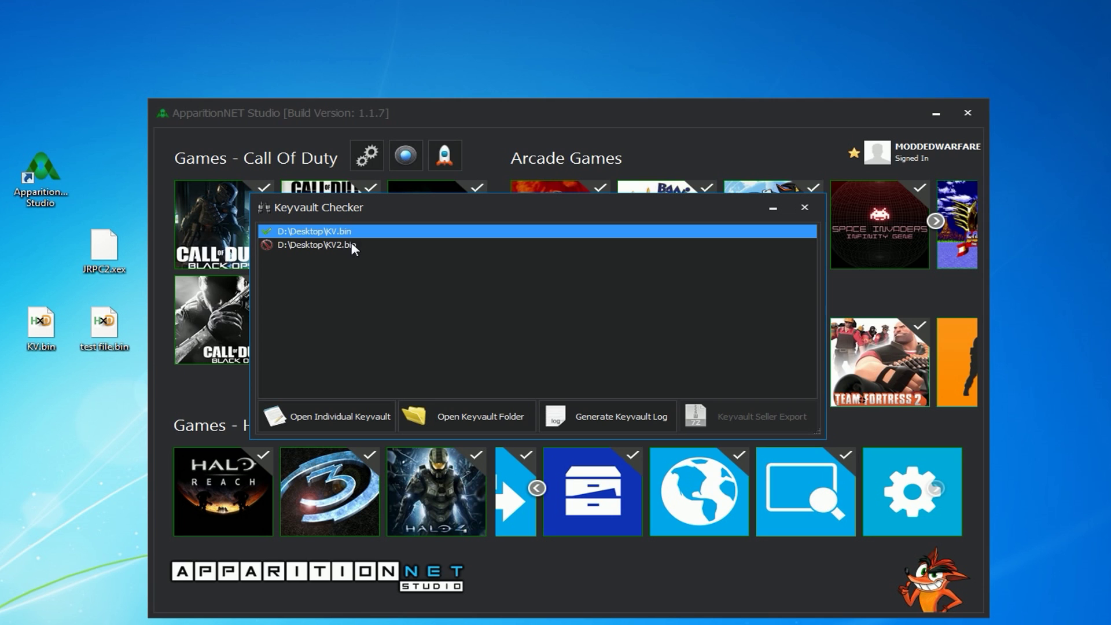
View the Key Vault Information of KV2.bin, including its status, serial, region, OSIG and DVD key, and close it.
left_click(284, 249)
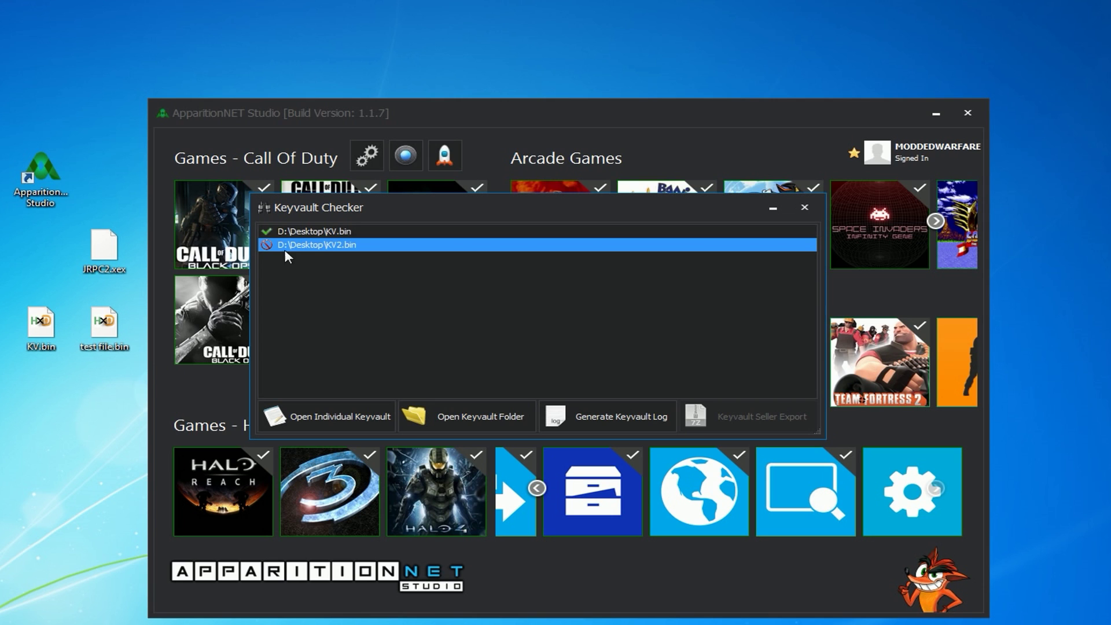
double_click(318, 245)
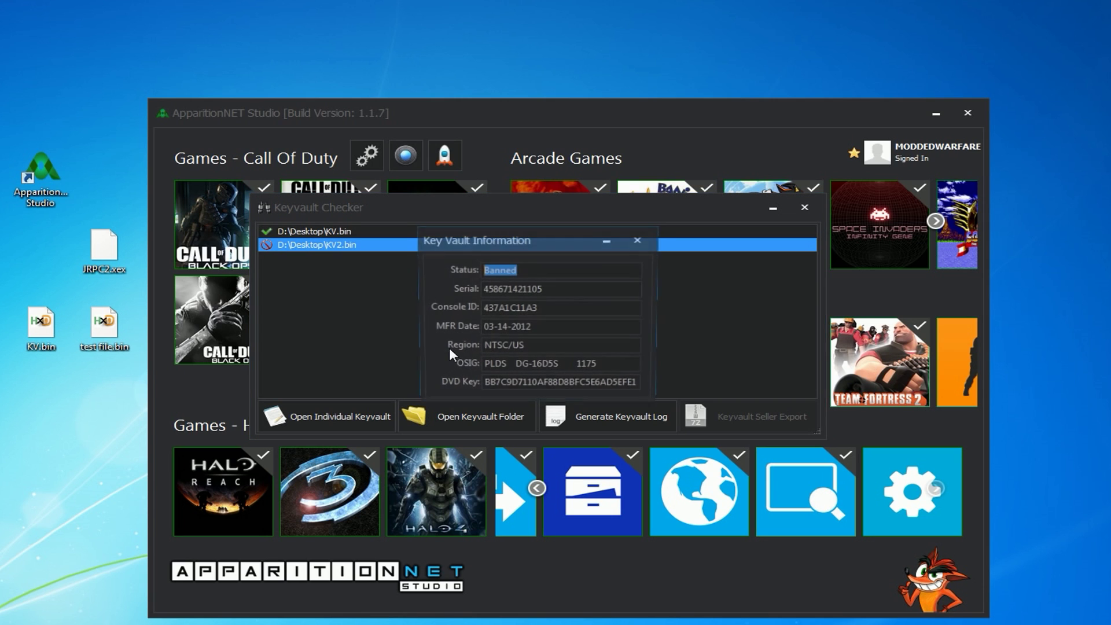
left_click_drag(490, 247, 455, 257)
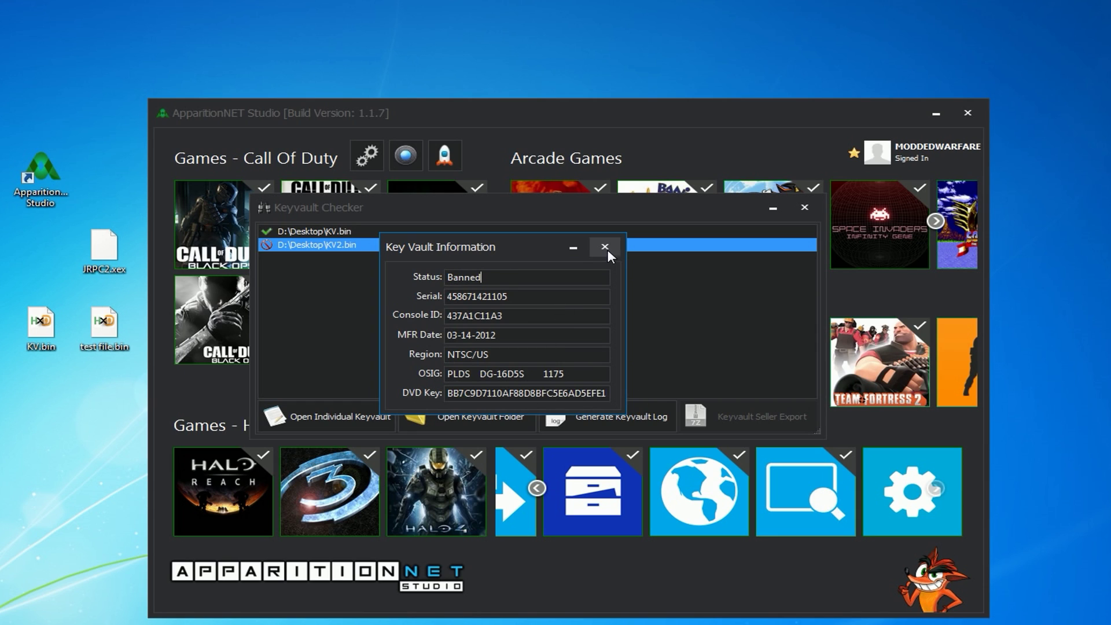
left_click(497, 296)
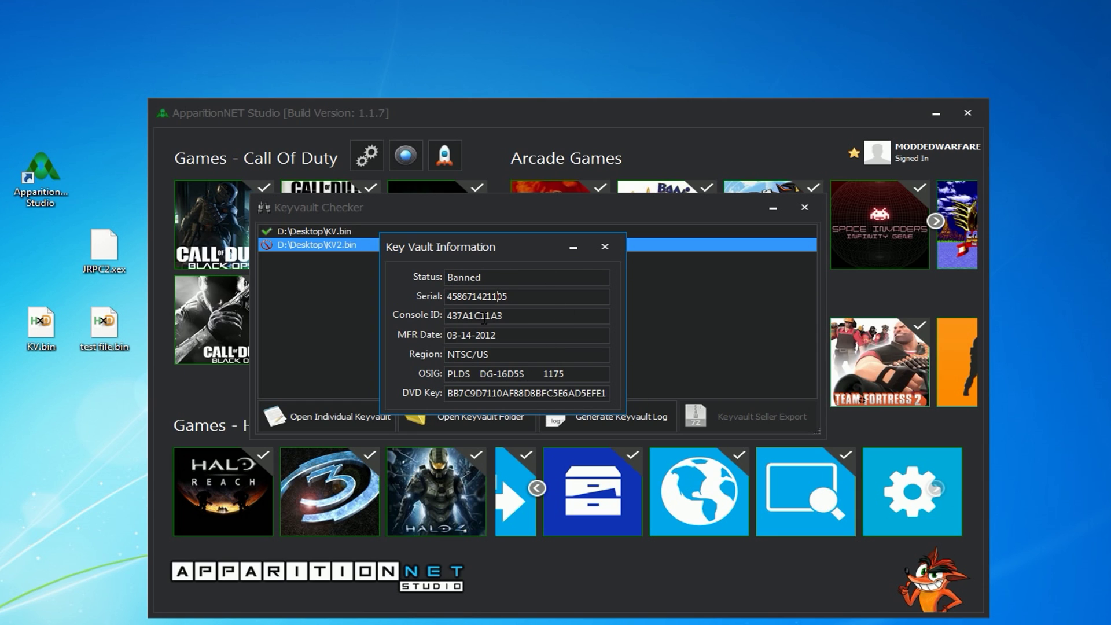
left_click(491, 354)
left_click_drag(576, 374, 495, 373)
left_click_drag(556, 393, 463, 394)
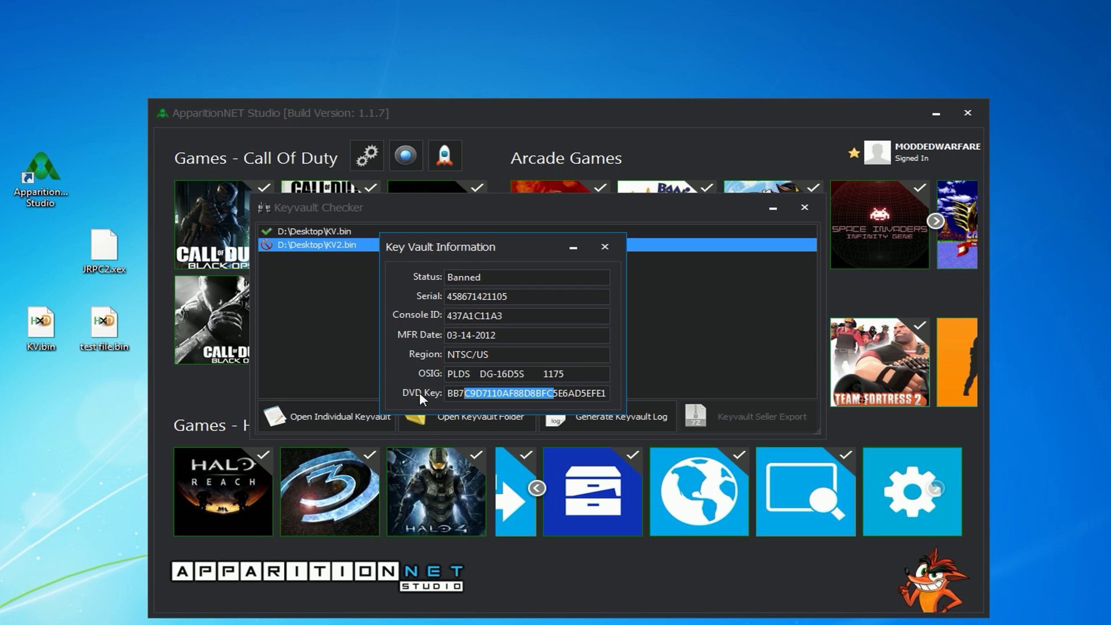
left_click(605, 246)
View the Key Vault Information of KV.bin, and close it together with the Keyvault Checker.
left_click(312, 232)
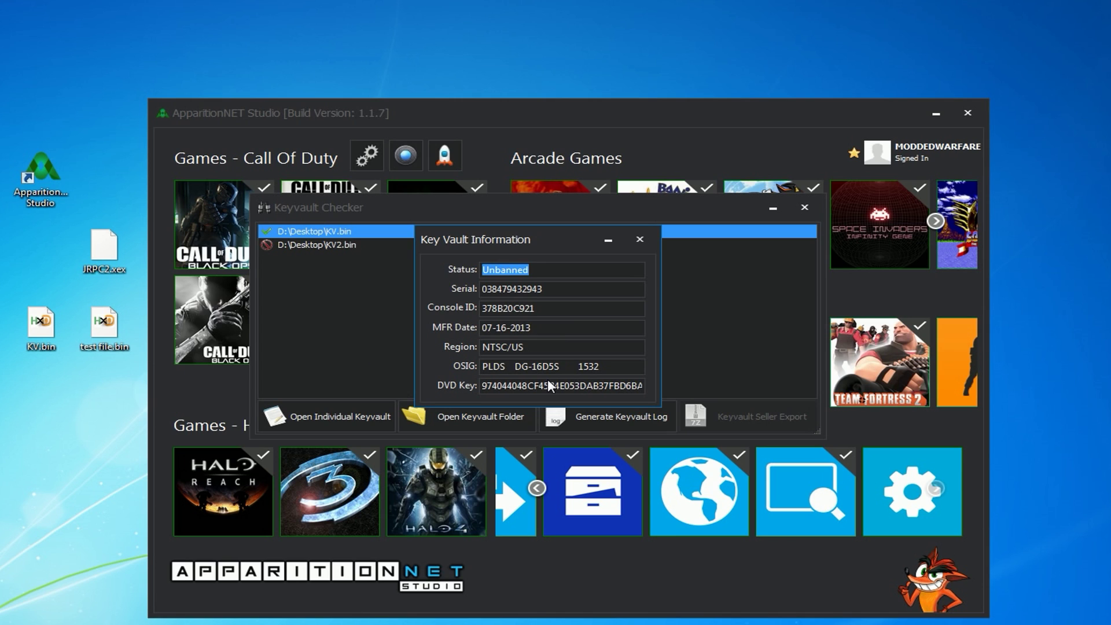
left_click(545, 327)
key("ctrl+a")
key("Tab")
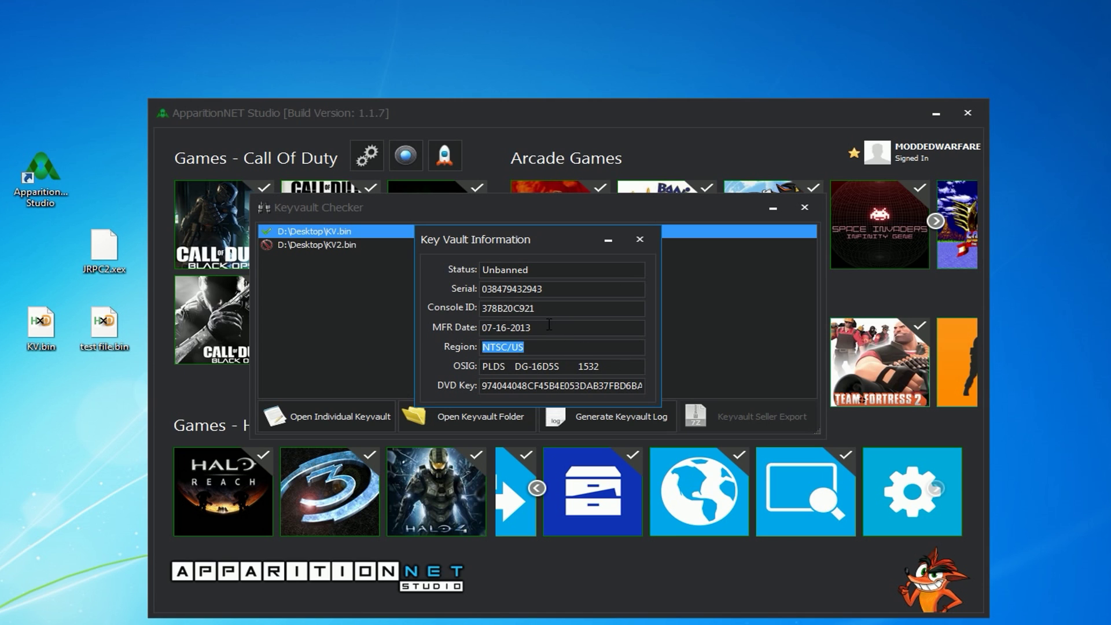
key("shift+Tab")
left_click(639, 238)
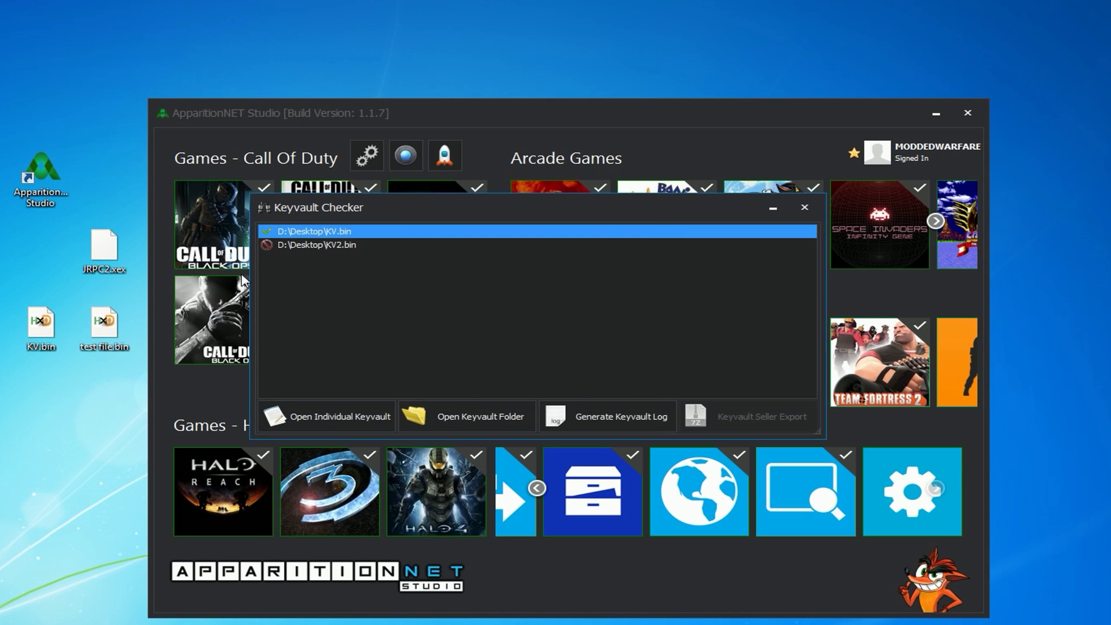
left_click(810, 208)
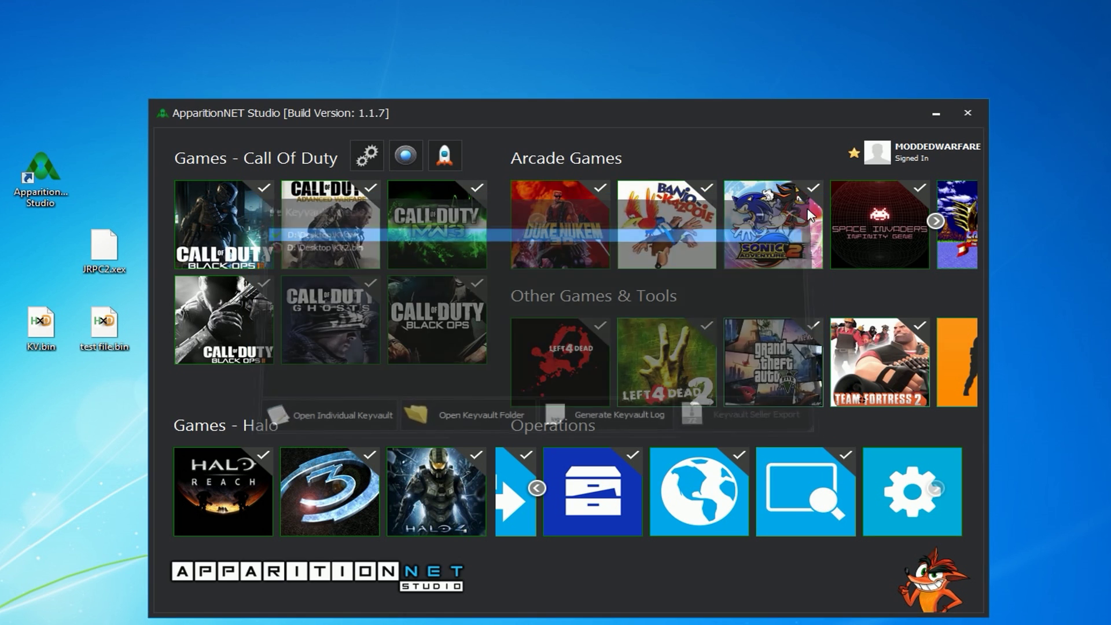
Open the Module Debugger from the Operations and load the console's module list.
scroll(738, 502, "up", 1)
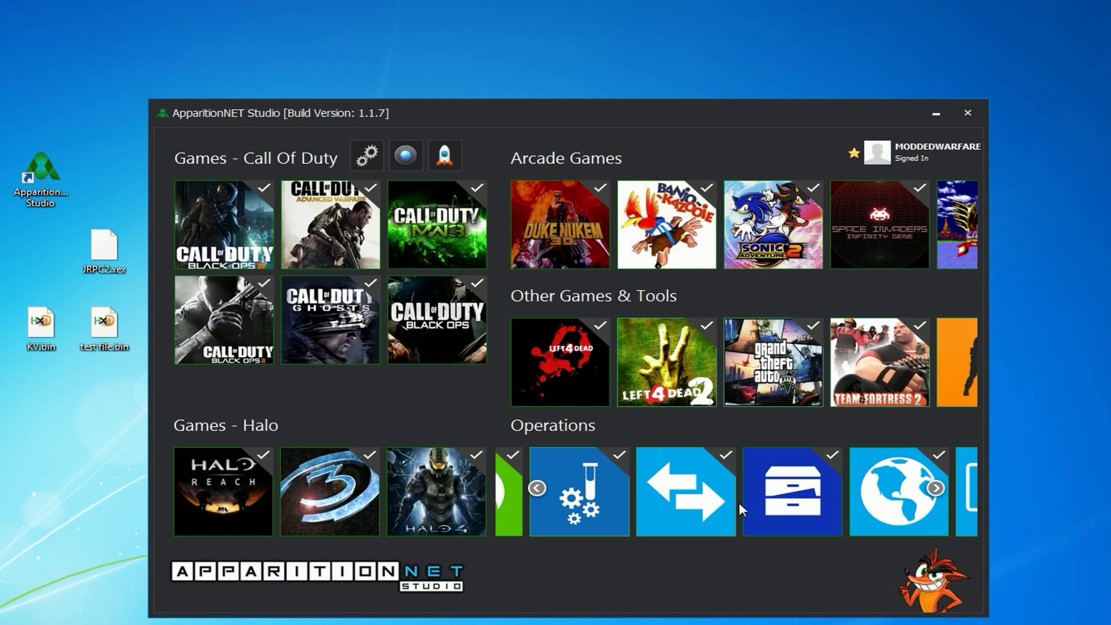
scroll(738, 502, "down", 2)
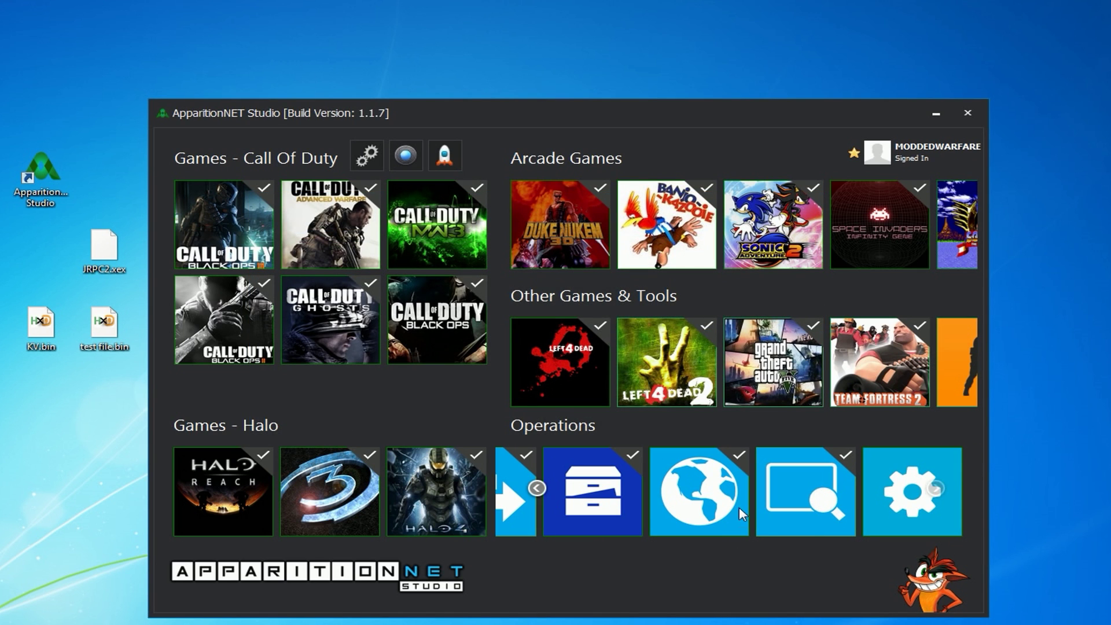
scroll(682, 493, "up", 2)
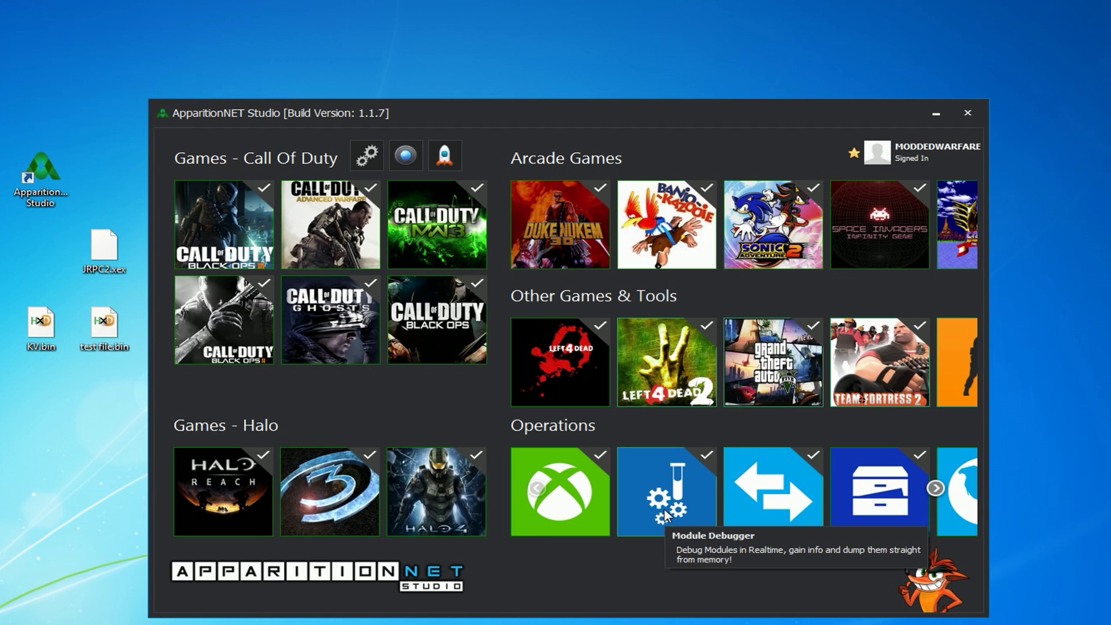
left_click(664, 466)
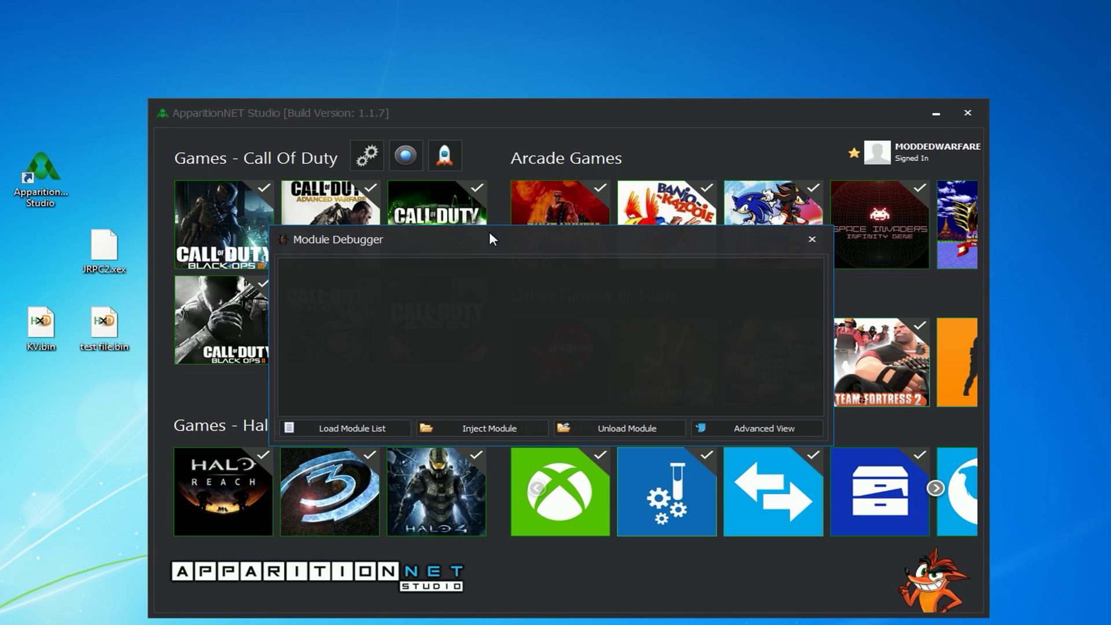
left_click(380, 425)
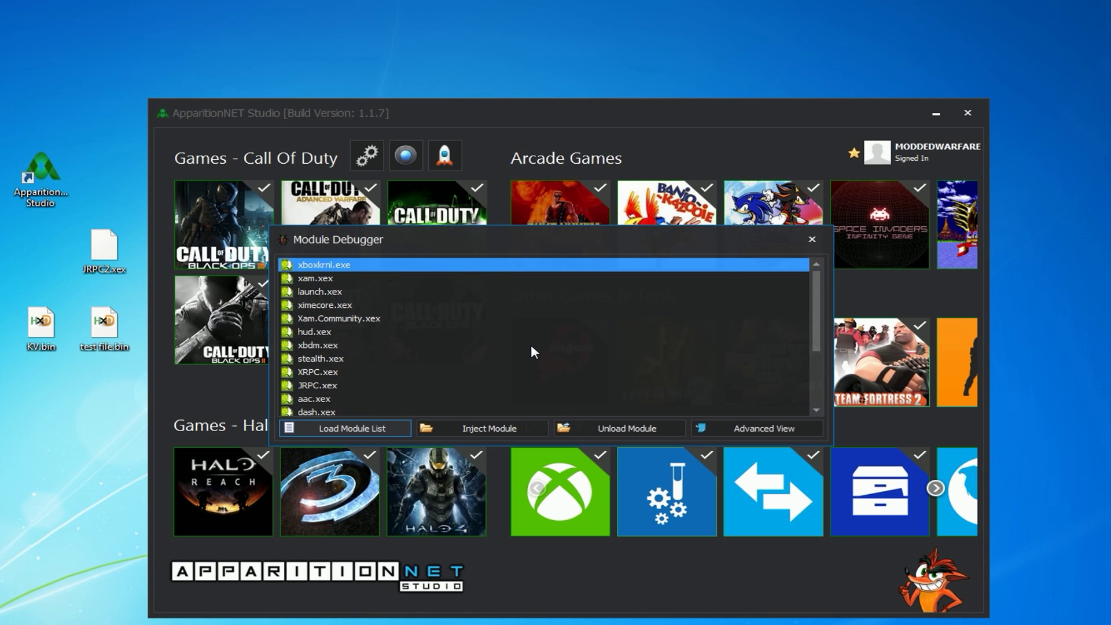
Examine the modules' base addresses and sizes in Advanced View, and return to Basic View.
left_click(760, 429)
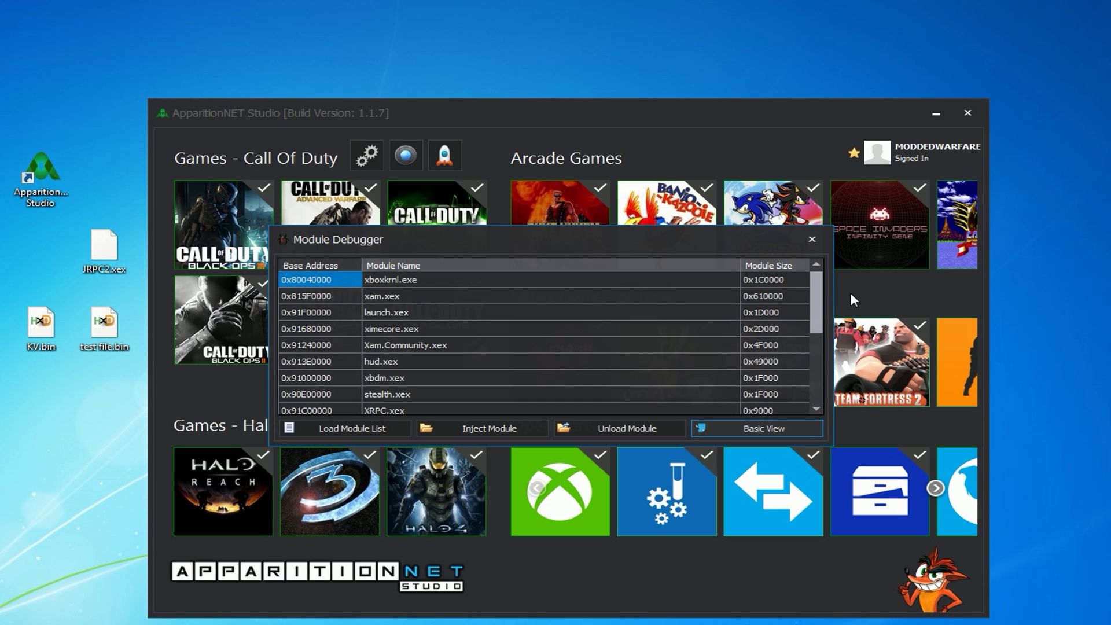
left_click_drag(822, 298, 670, 321)
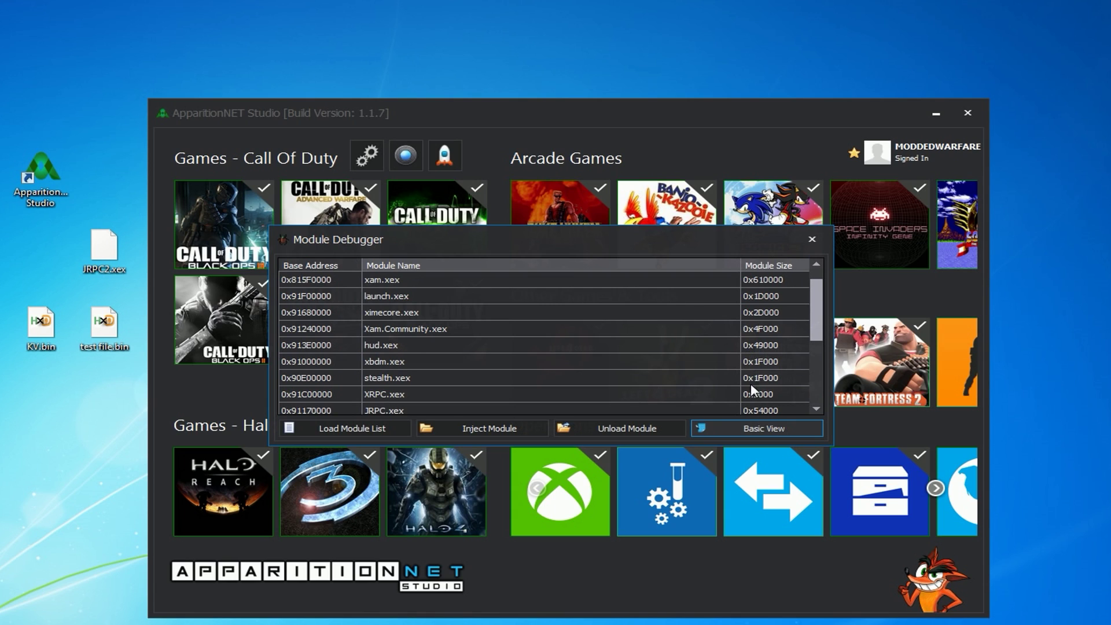
left_click(759, 422)
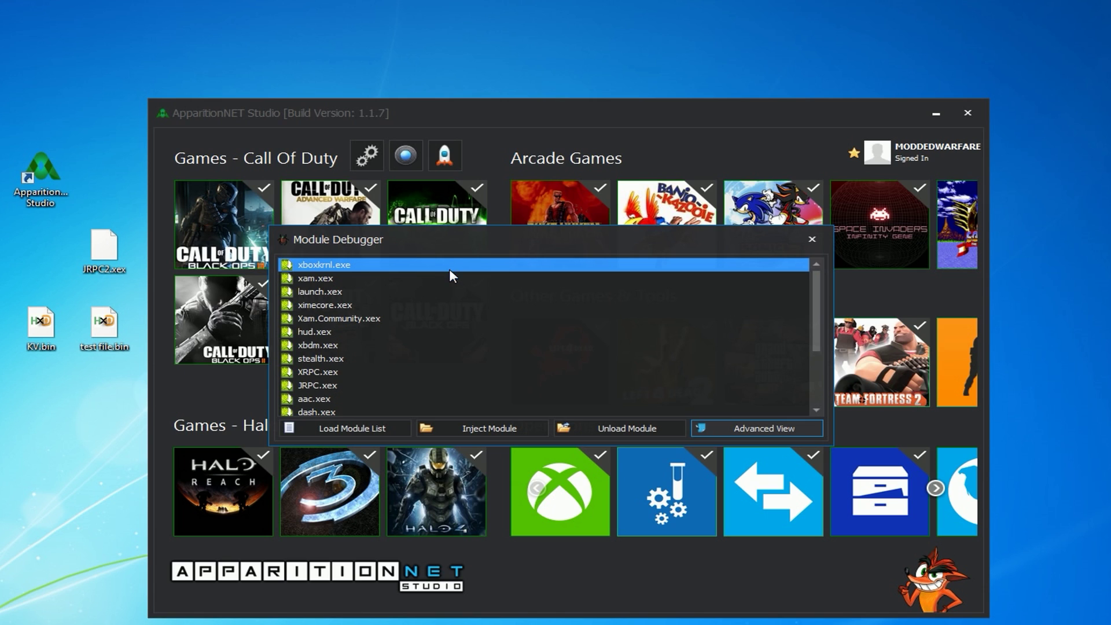
View the module info for Xam.Community.xex, and close it.
double_click(340, 320)
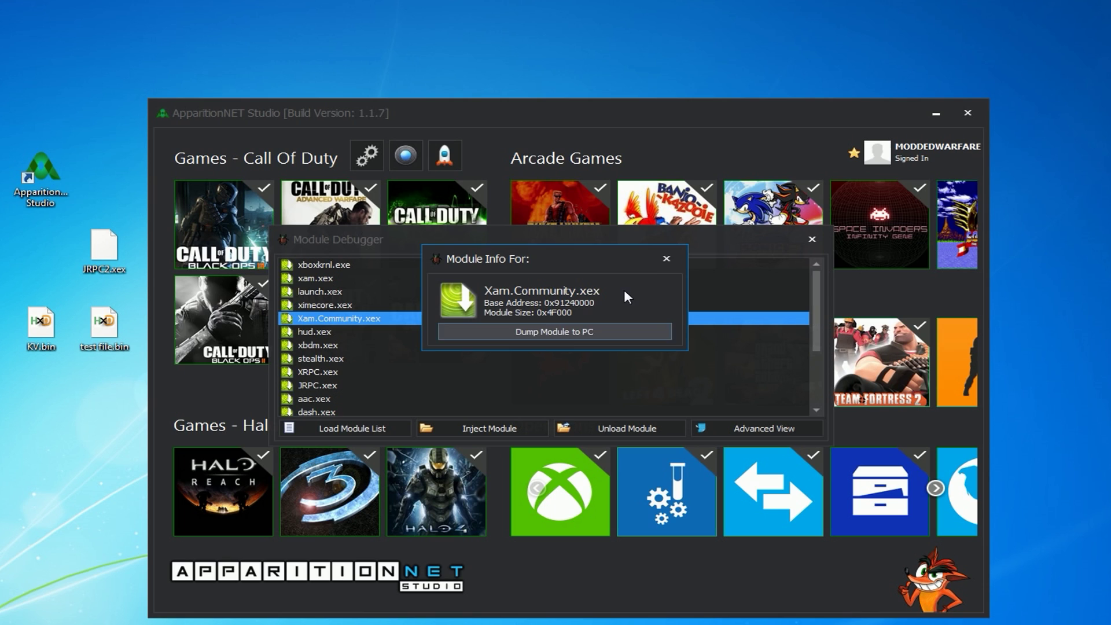
left_click(665, 259)
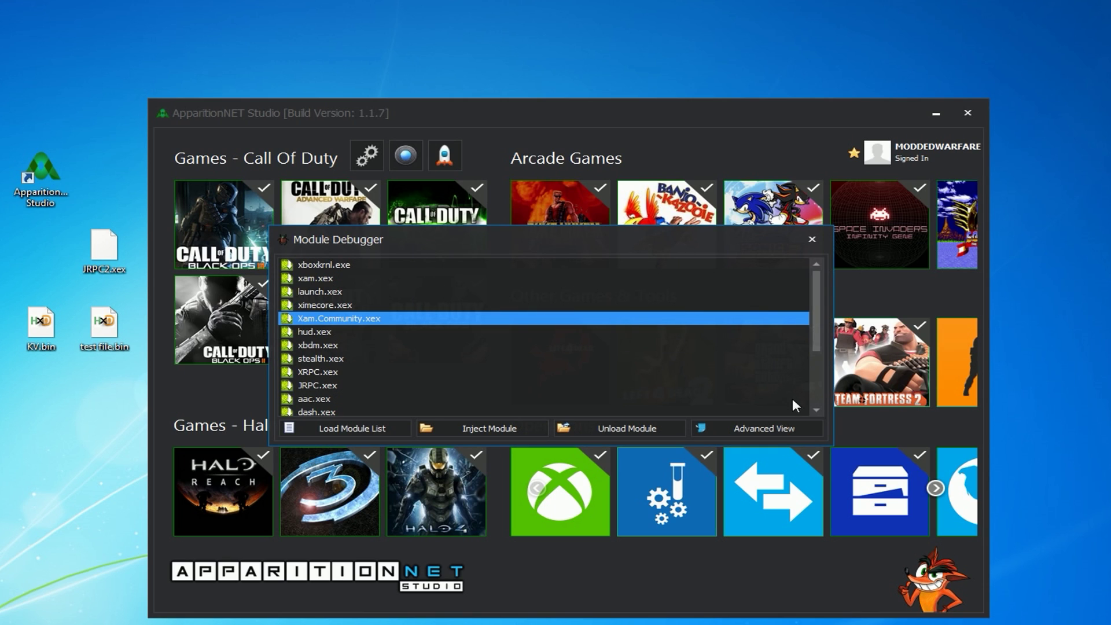
Switch the module list to Advanced View and examine the module rows from XRPC.xex back up to xam.xex.
left_click(766, 428)
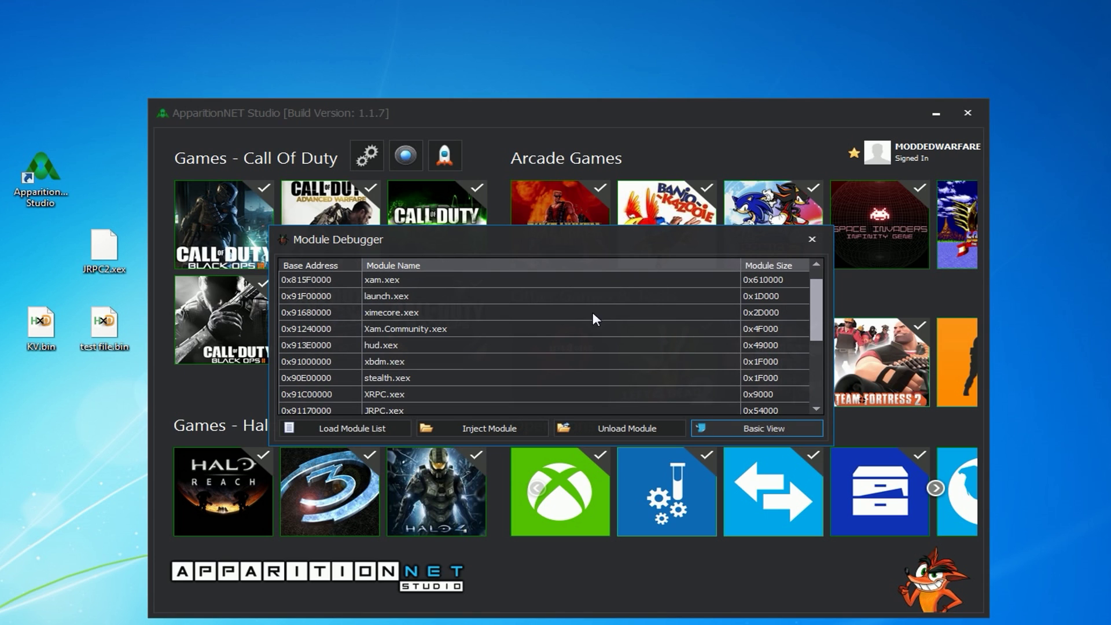
key("Tab")
key("Down")
key("Down")
key("Down")
key("Down")
key("Down")
key("Down")
key("Down")
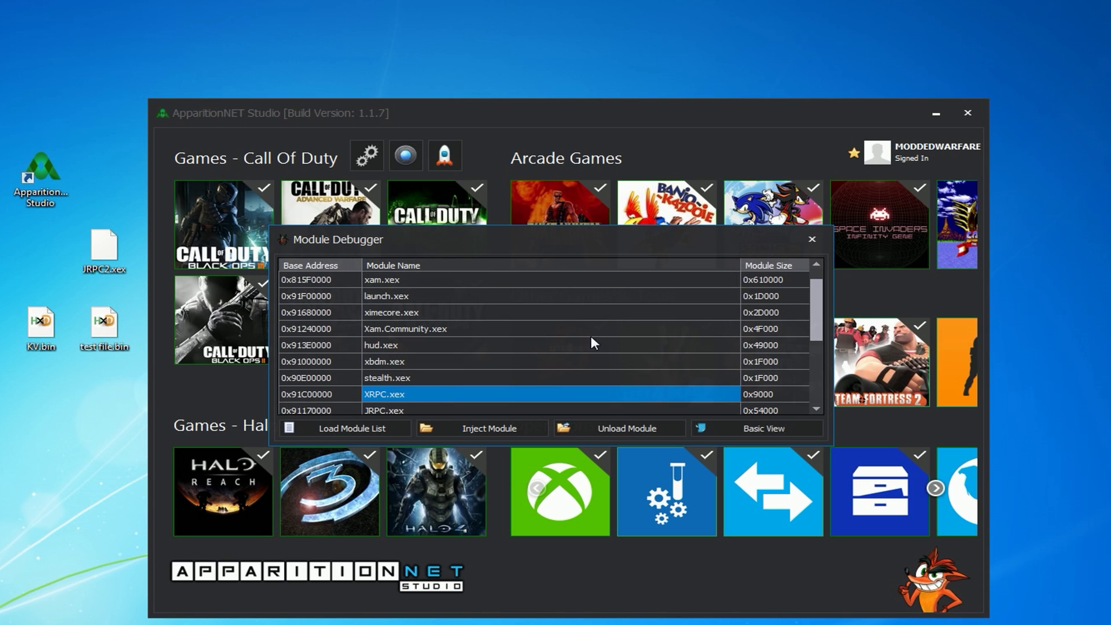
key("Up")
key("Up")
key("Up")
key("Up")
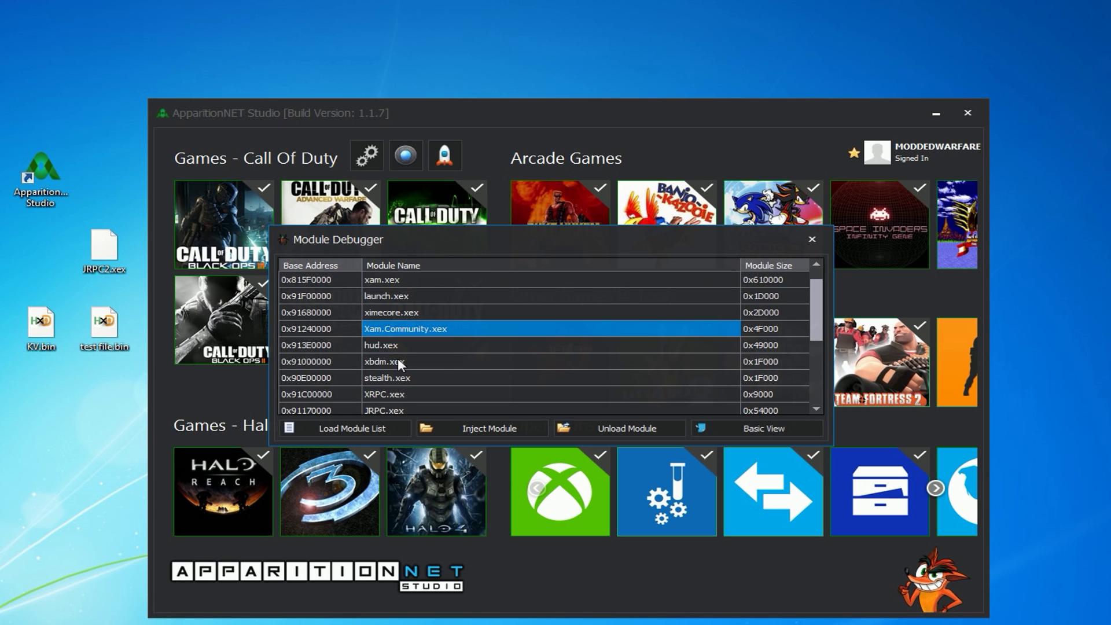
left_click(339, 278)
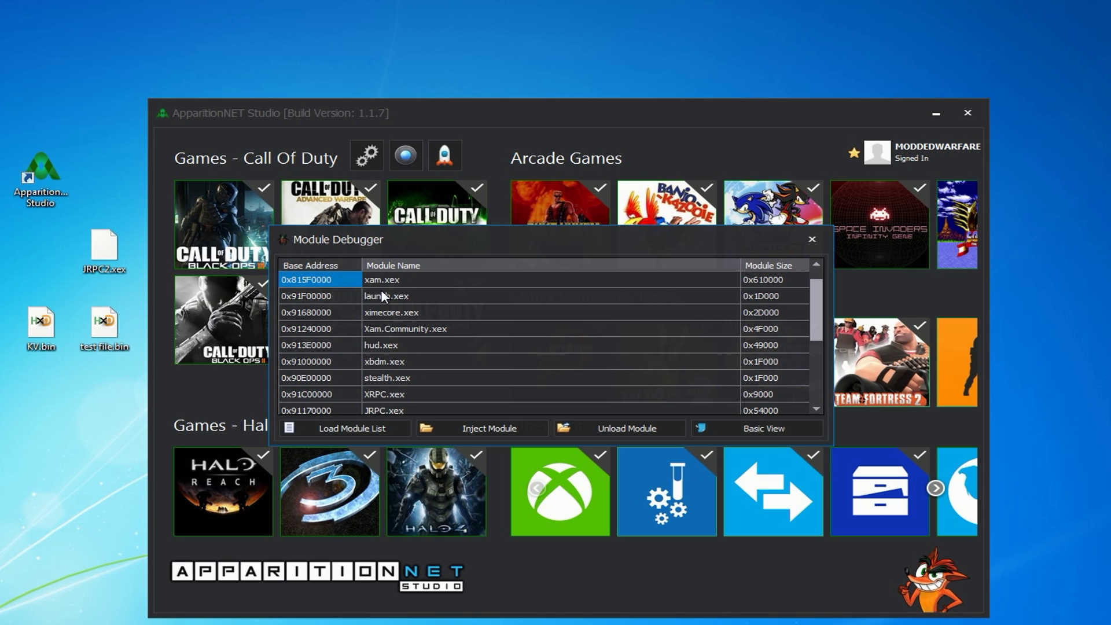
Review the rest of the modules' base addresses and sizes, and return the list to Basic View.
scroll(422, 339, "down", 2)
scroll(428, 340, "up", 2)
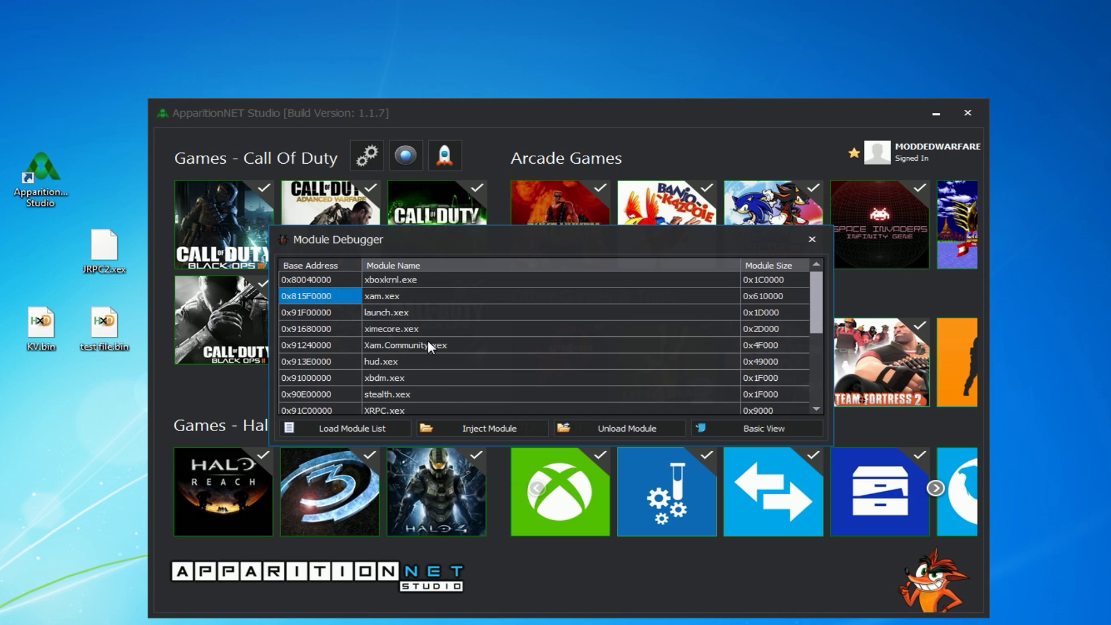
scroll(428, 340, "down", 1)
scroll(428, 340, "up", 1)
scroll(443, 341, "down", 1)
scroll(443, 341, "up", 1)
left_click(763, 428)
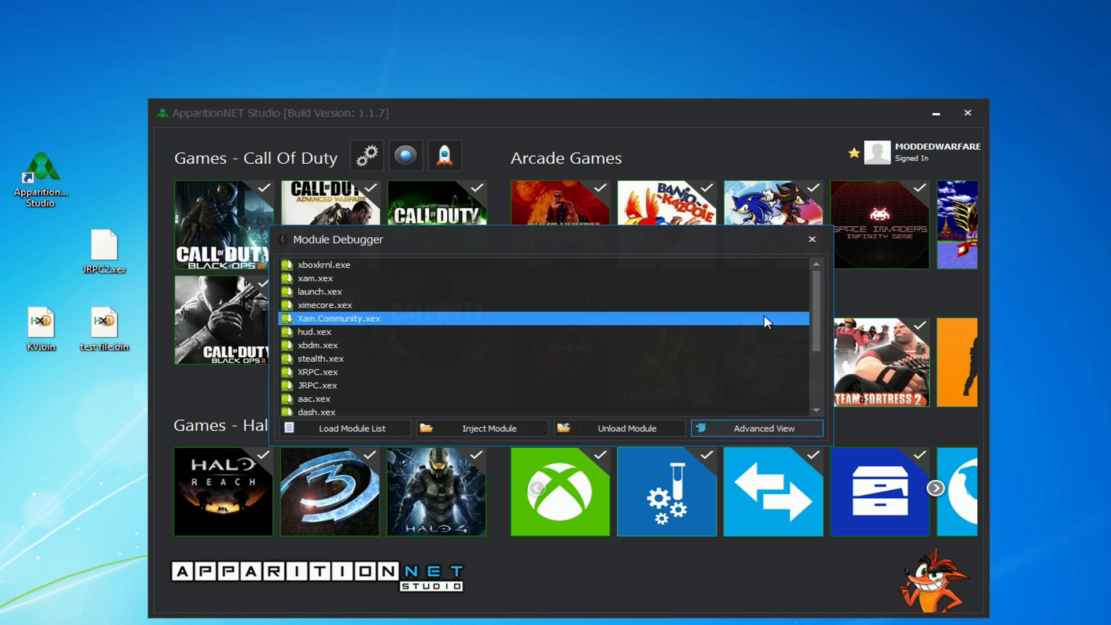
Close and reopen the Module Debugger, move the JRPC2.xex desktop icon above KV.bin, and load the console's module list.
left_click(808, 245)
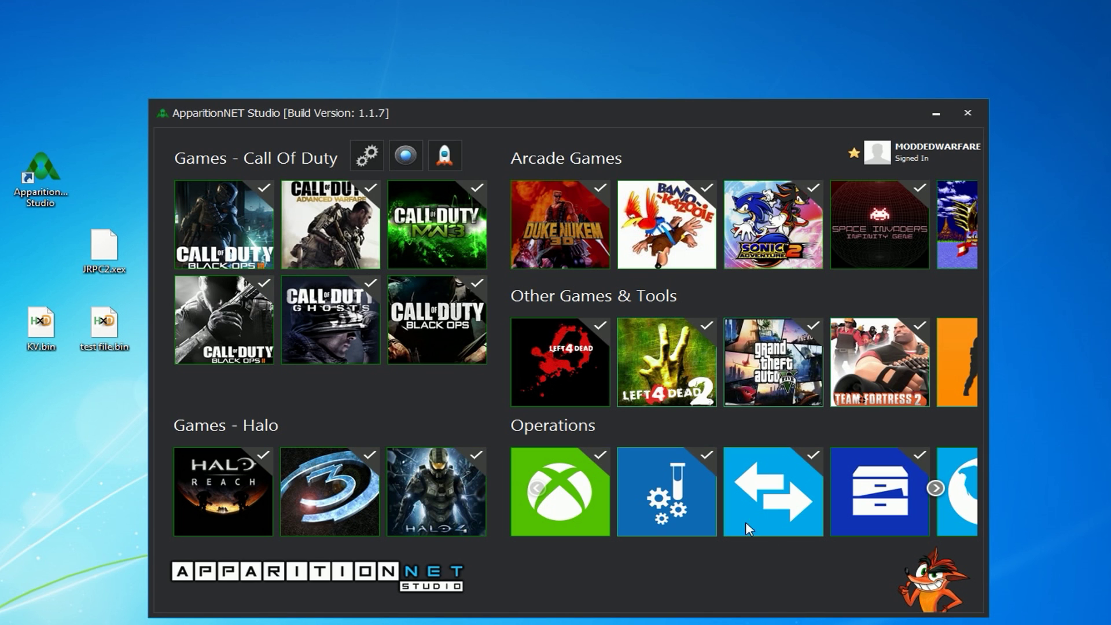
left_click(647, 493)
left_click_drag(93, 261, 7, 281)
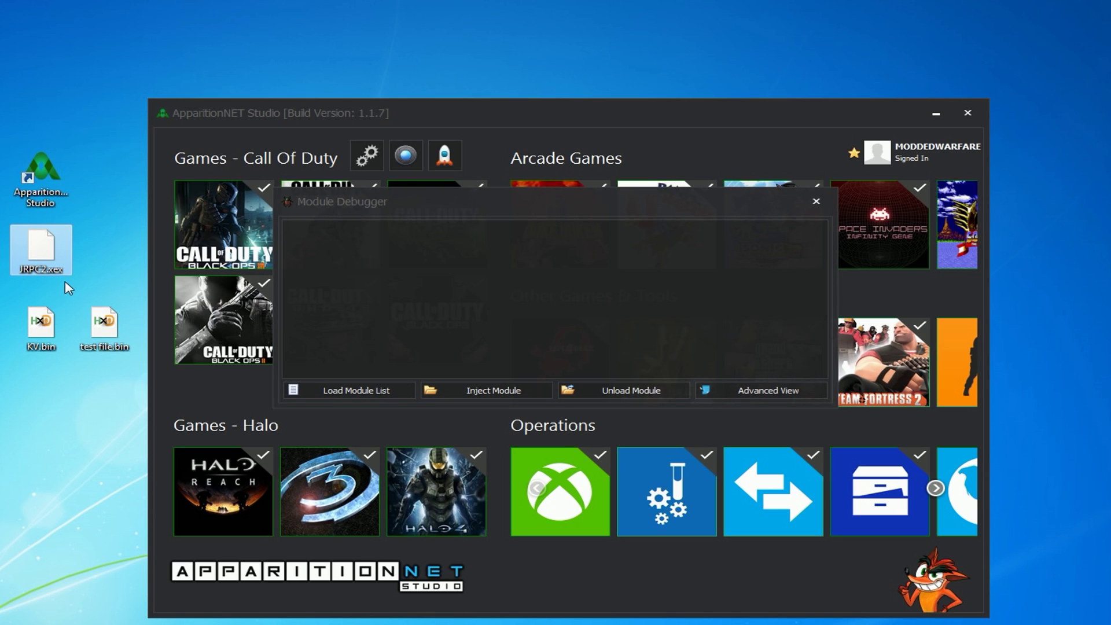
left_click(381, 389)
scroll(501, 328, "down", 5)
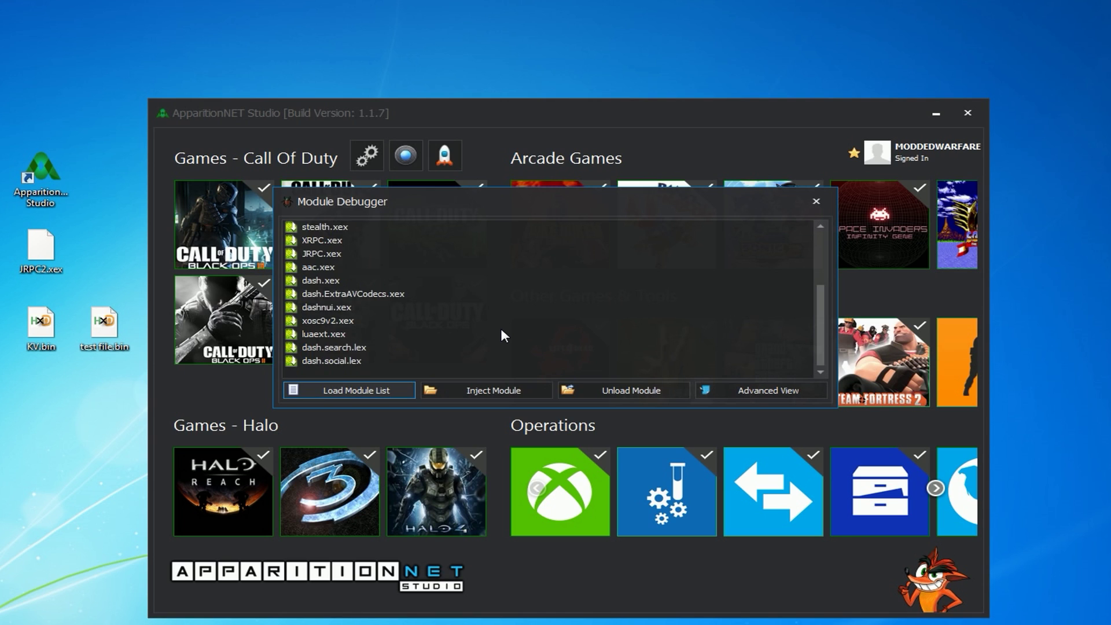
Inject JRPC2.xex from the desktop into the console through the Module Debugger's list.
left_click(42, 252)
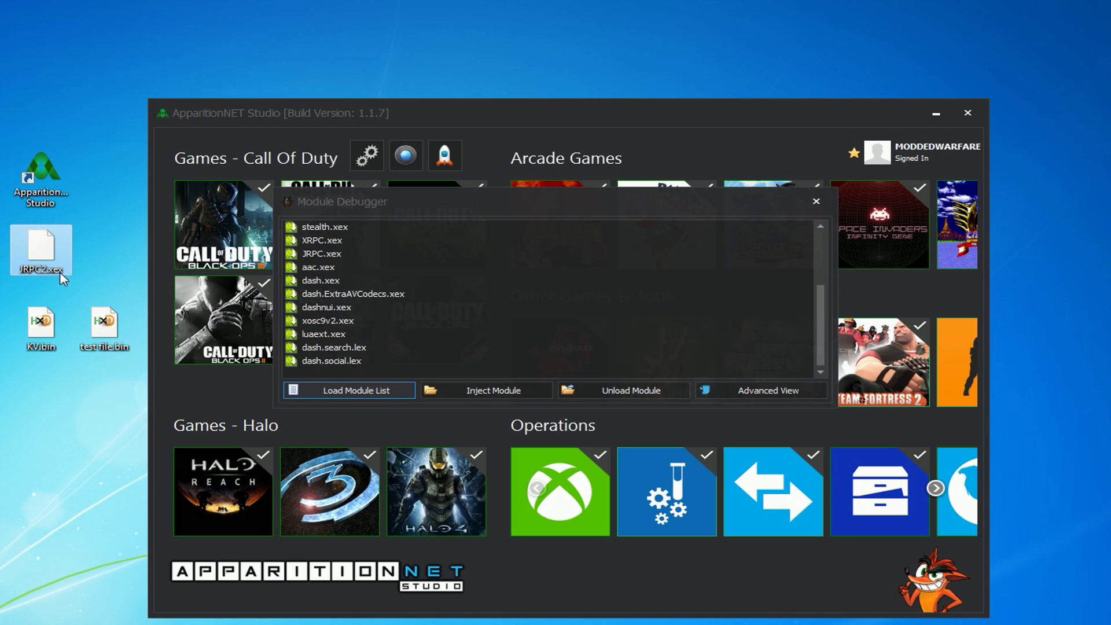
left_click_drag(53, 253, 437, 331)
left_click_drag(40, 249, 615, 285)
scroll(520, 301, "down", 3)
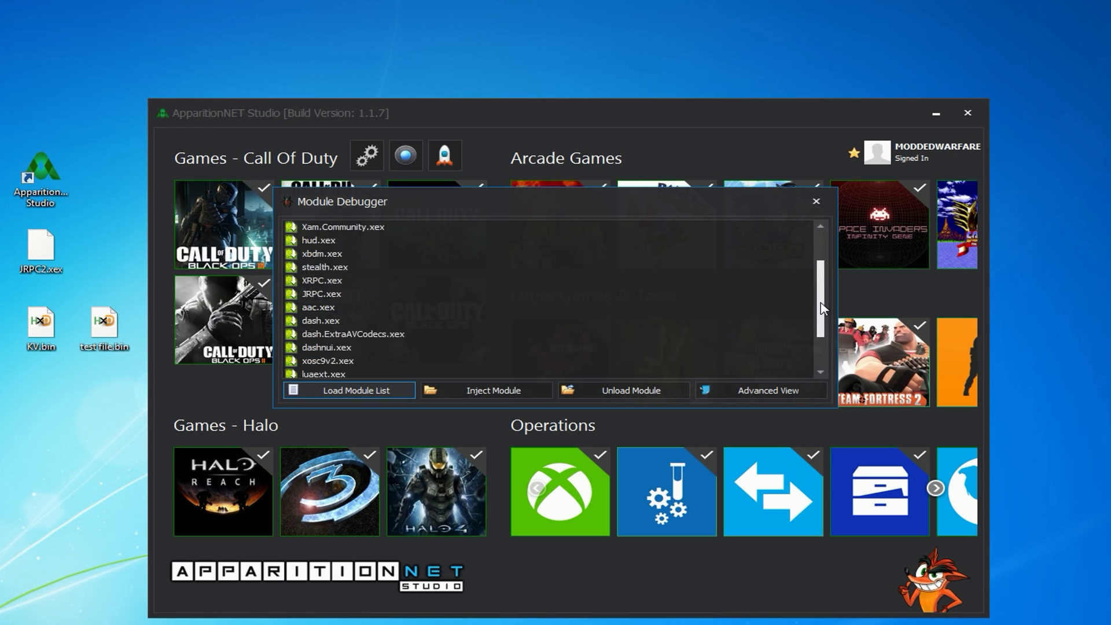
Unload the JRPC2.xex module from the console, and close the Module Debugger.
left_click(348, 360)
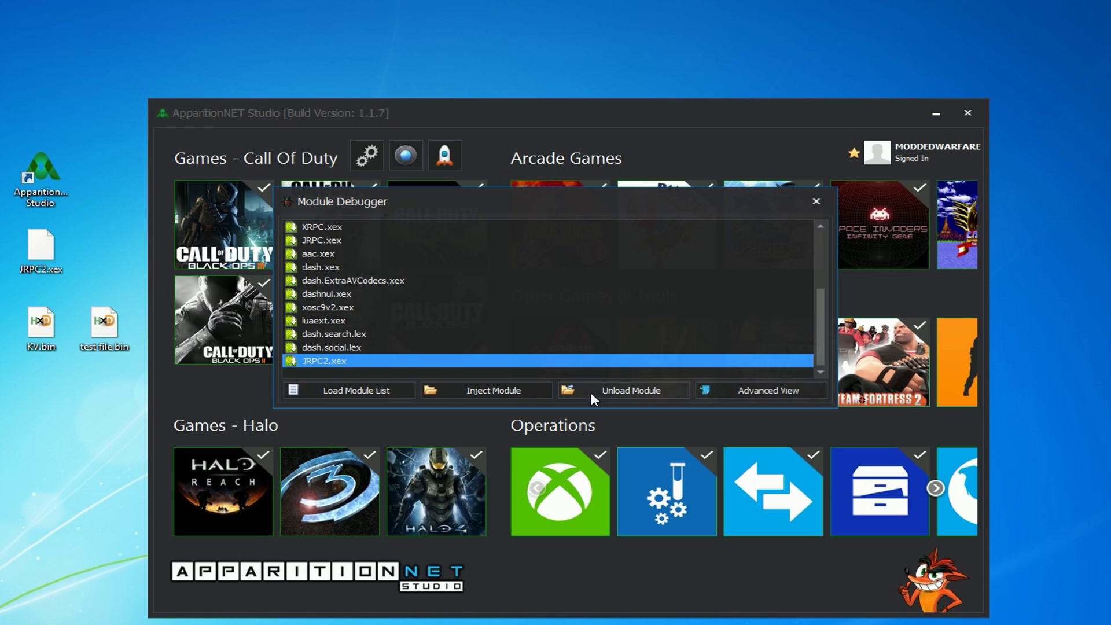
left_click(644, 387)
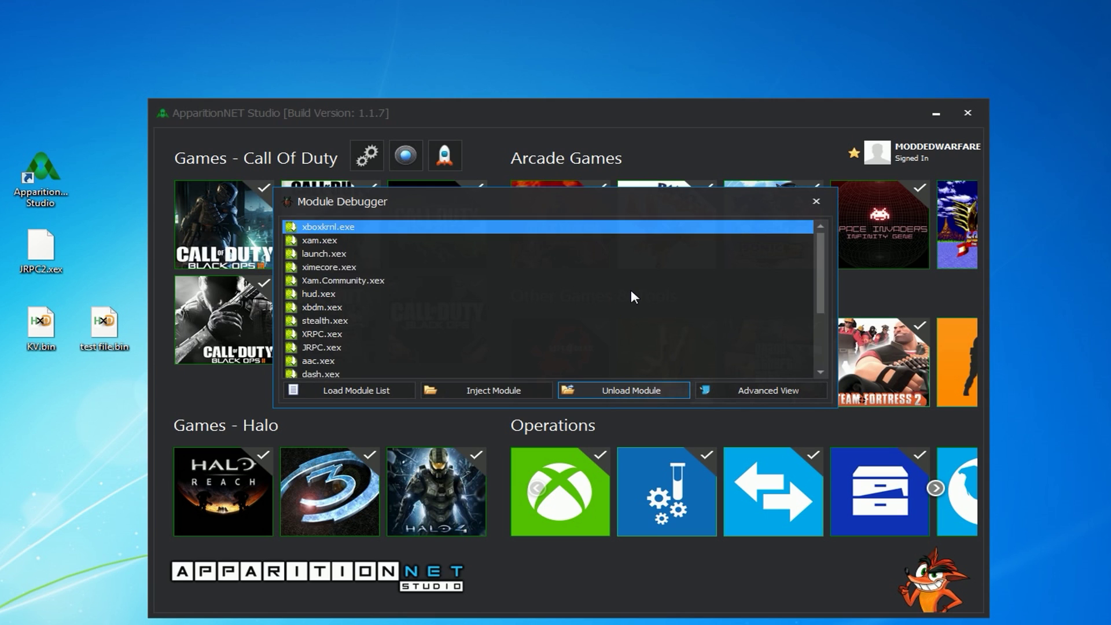
scroll(632, 291, "down", 3)
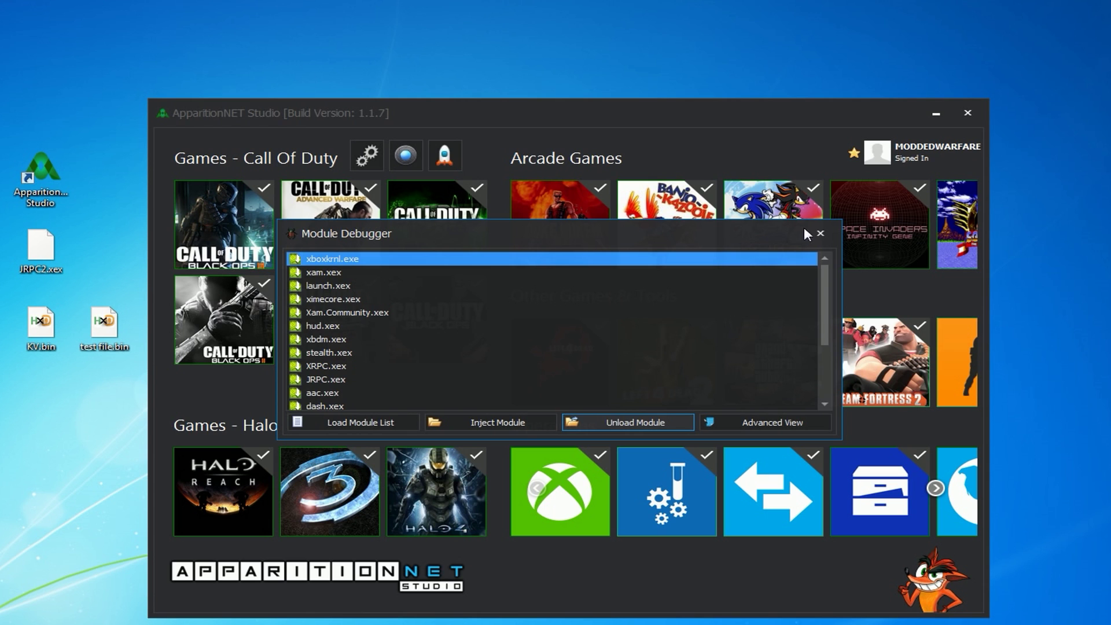
left_click(819, 233)
Run the Troubleshooter's connection test on the console in the Console Manager, and close both windows.
left_click(587, 464)
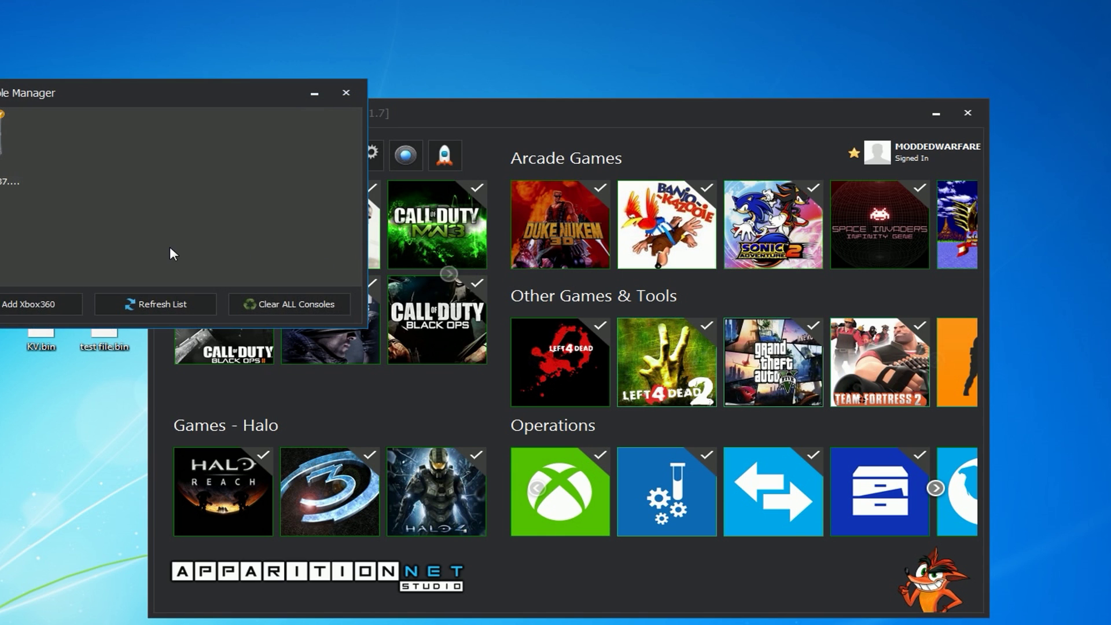
left_click(396, 355)
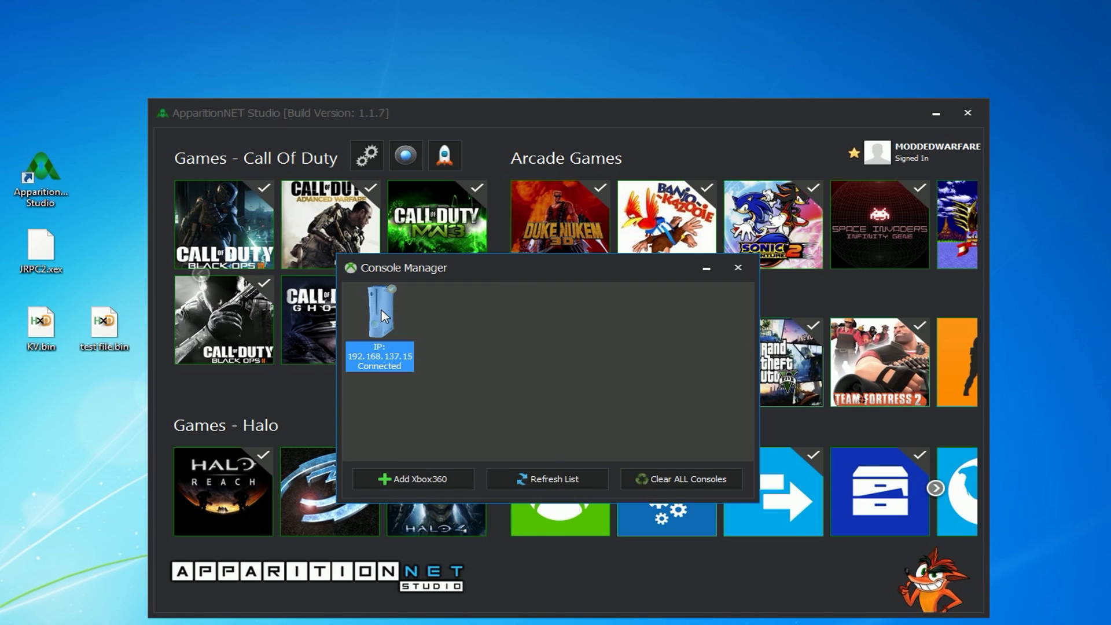
right_click(382, 309)
left_click(460, 411)
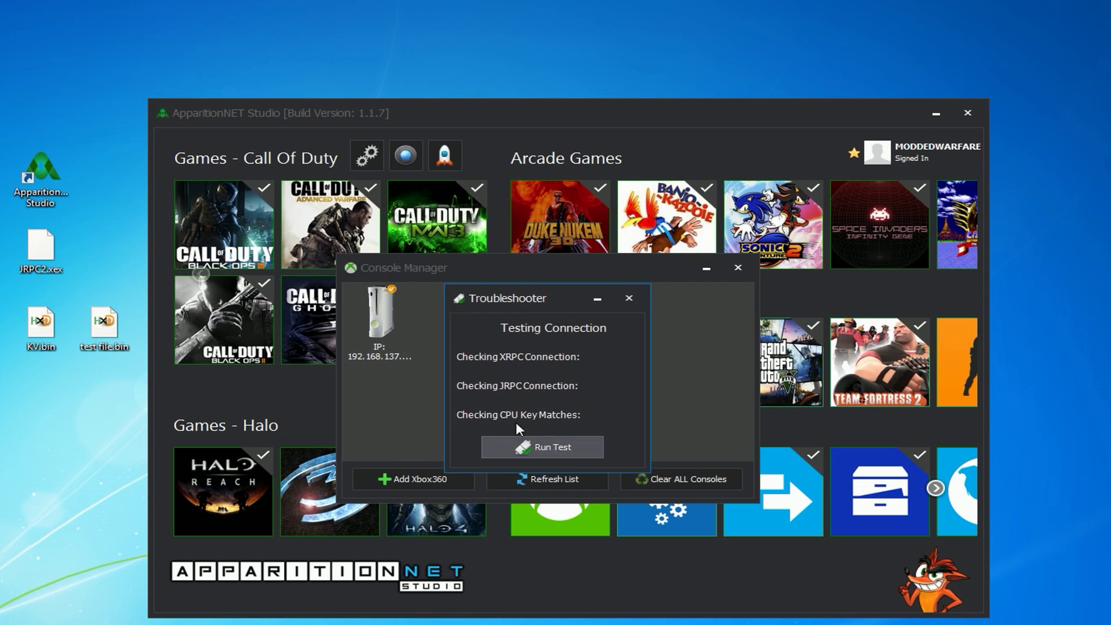
left_click_drag(516, 298, 506, 261)
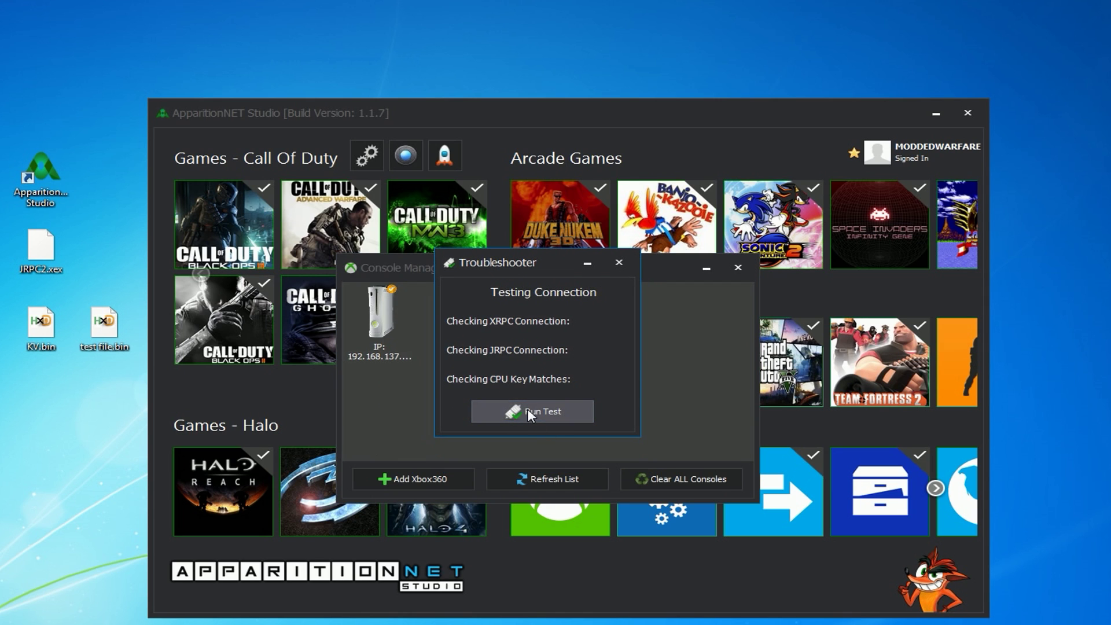
left_click(529, 412)
left_click(536, 371)
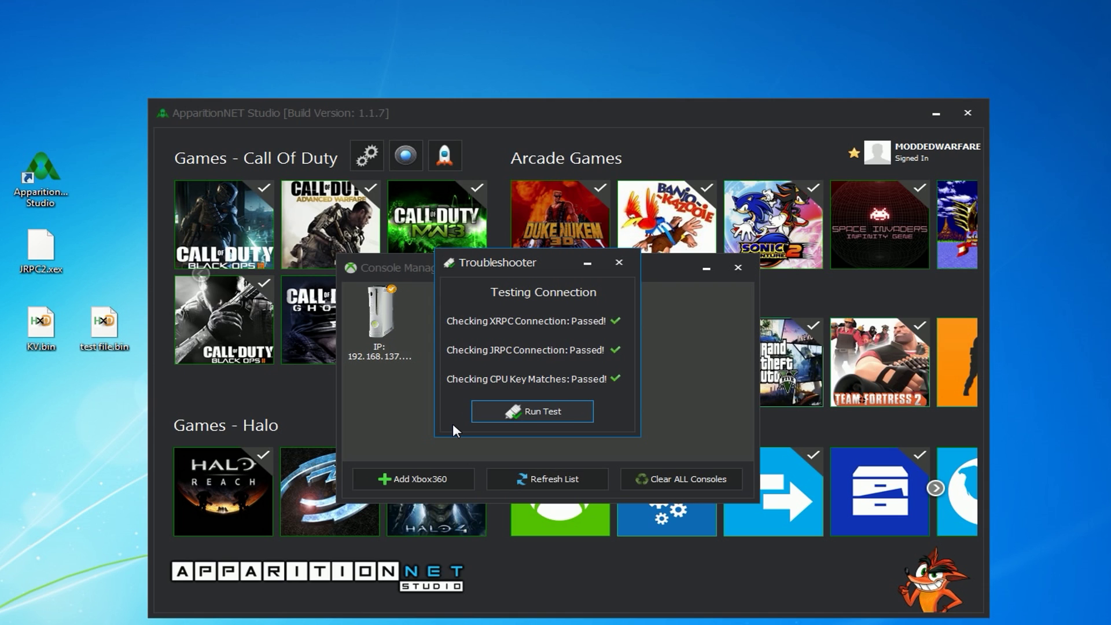
left_click(617, 258)
left_click(725, 268)
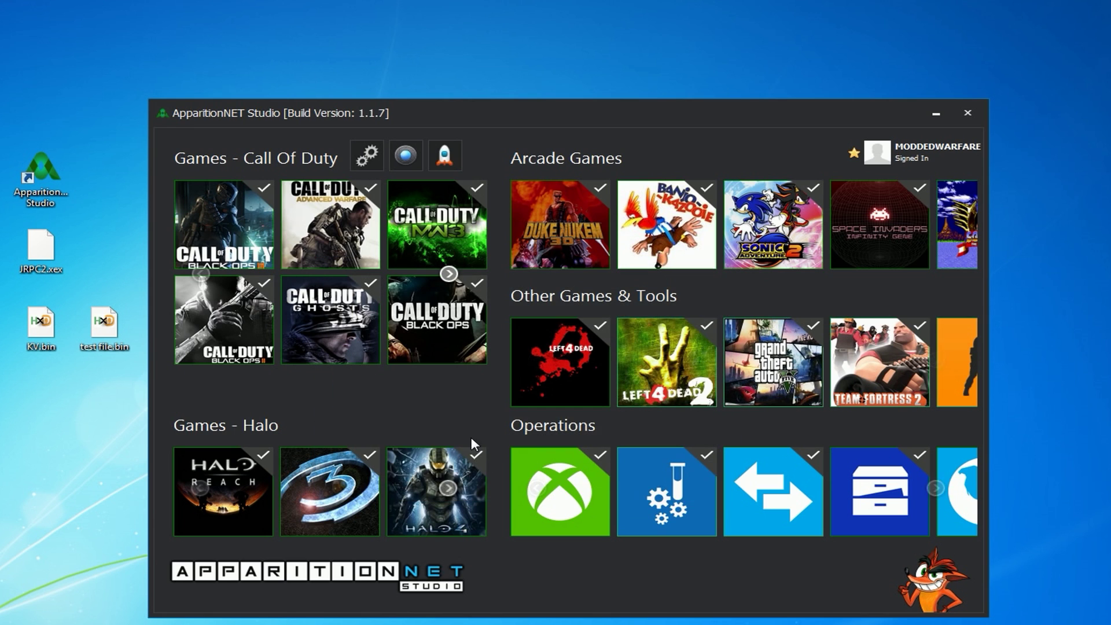
Reopen the Console Manager, repeat the Troubleshooter test on the same console, and close the windows again.
left_click(520, 462)
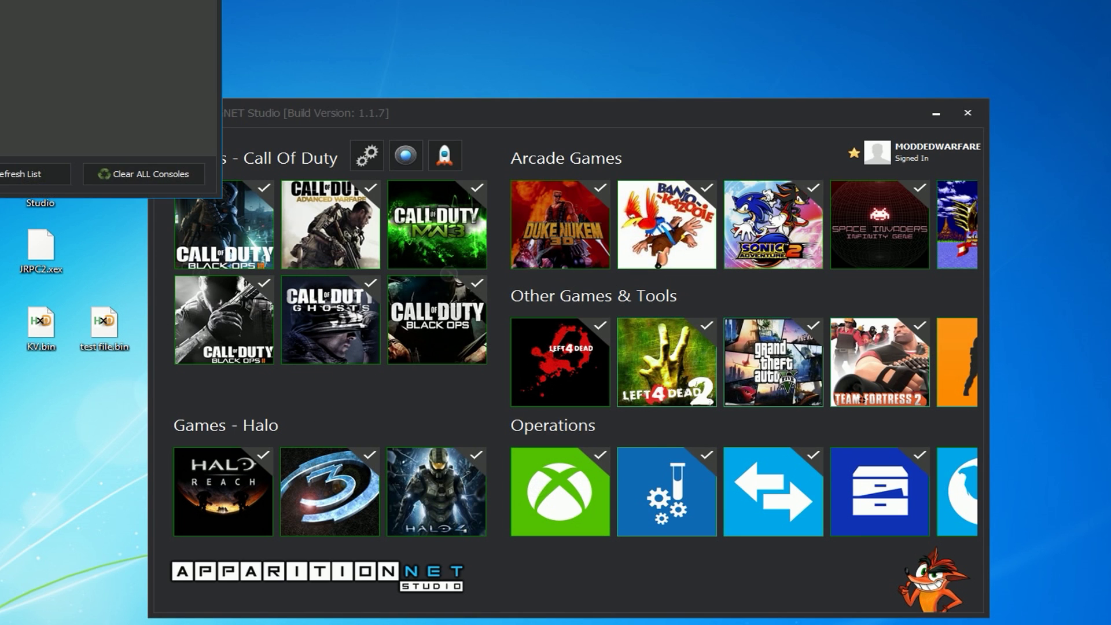
left_click(466, 314)
right_click(466, 313)
left_click(554, 423)
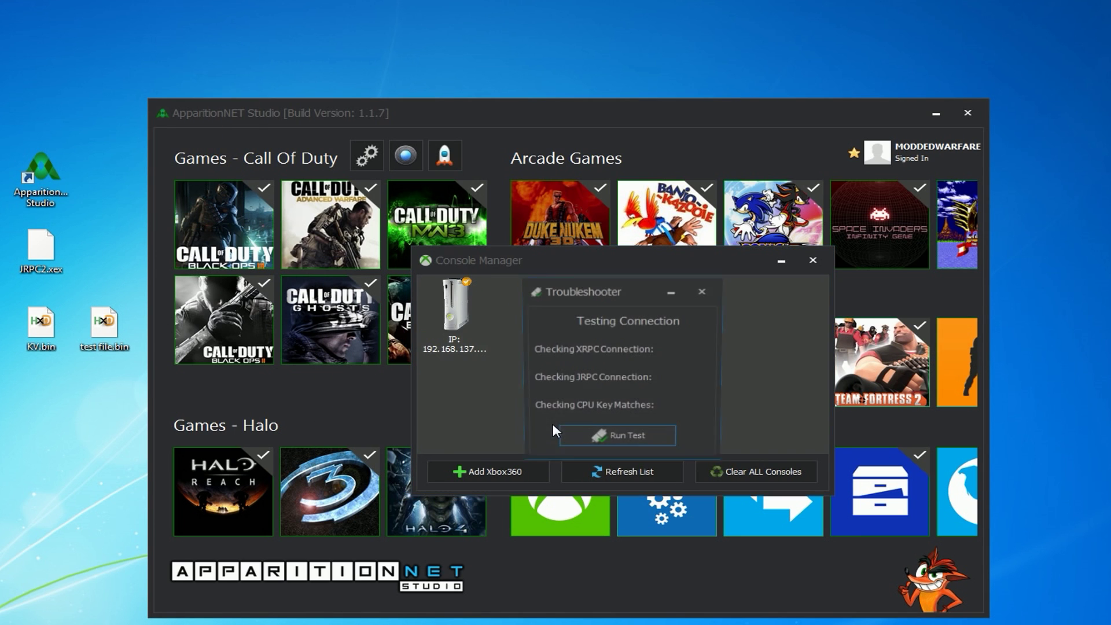
left_click(636, 441)
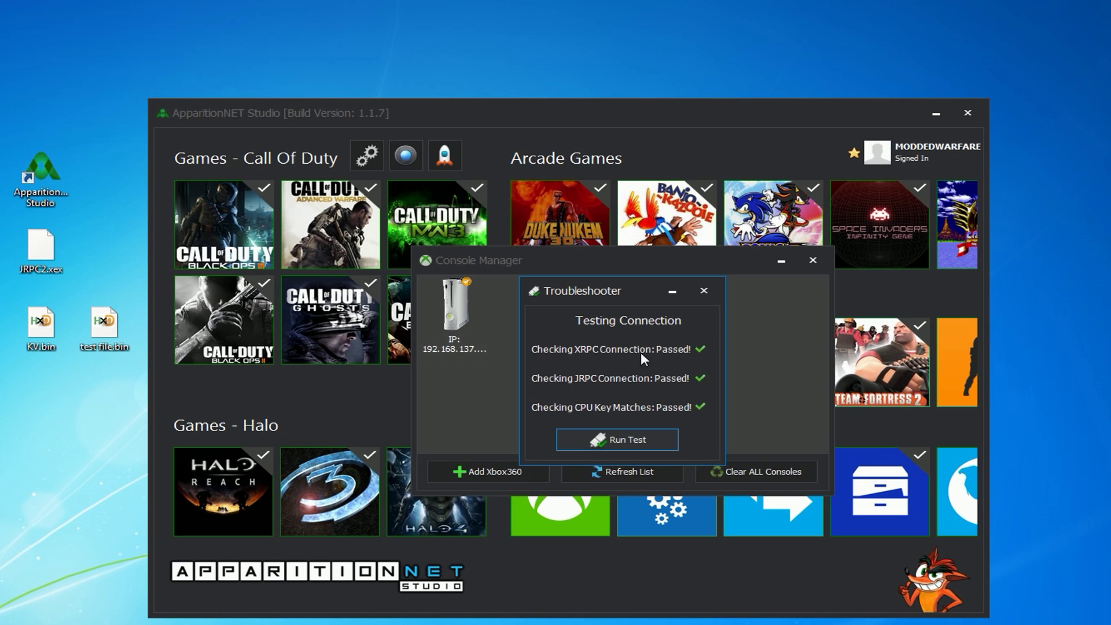
left_click(691, 290)
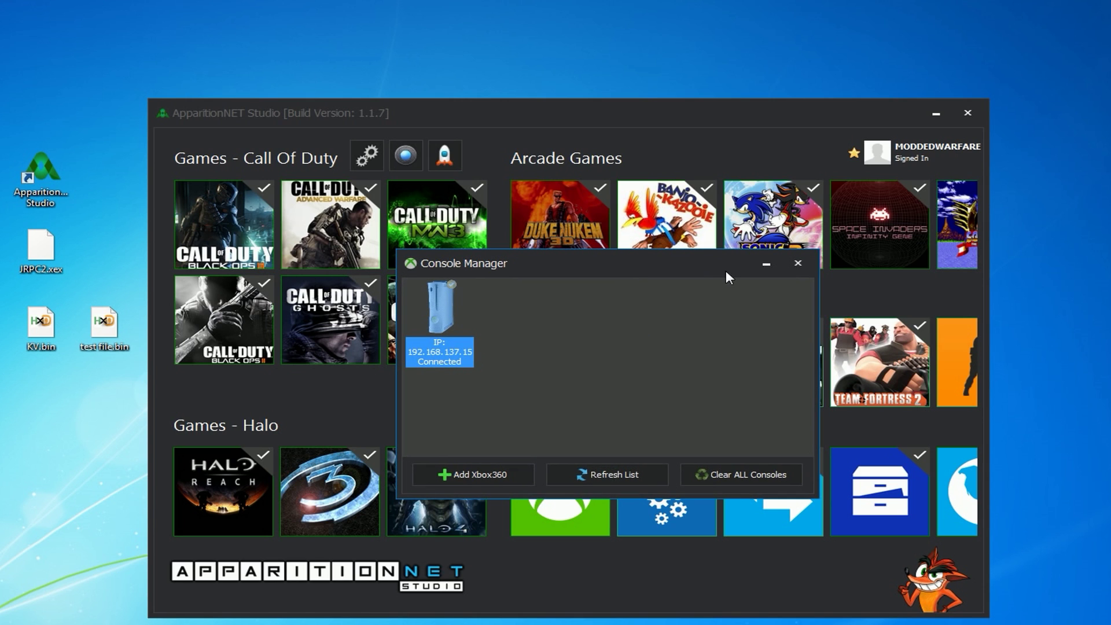
left_click(797, 265)
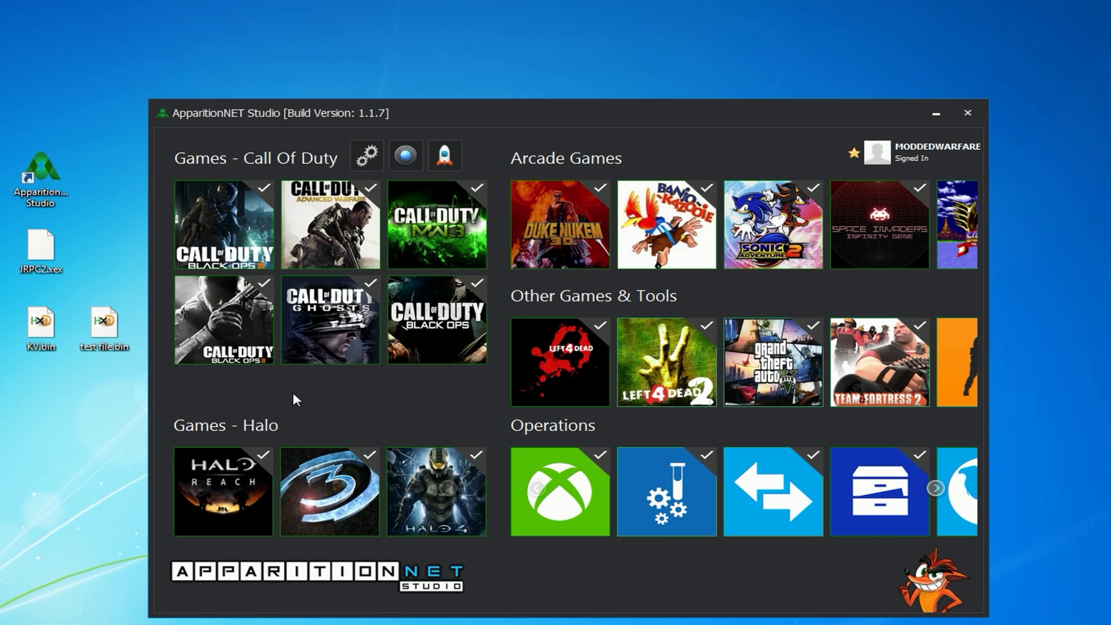
scroll(654, 480, "down", 3)
scroll(685, 506, "up", 3)
scroll(689, 503, "down", 3)
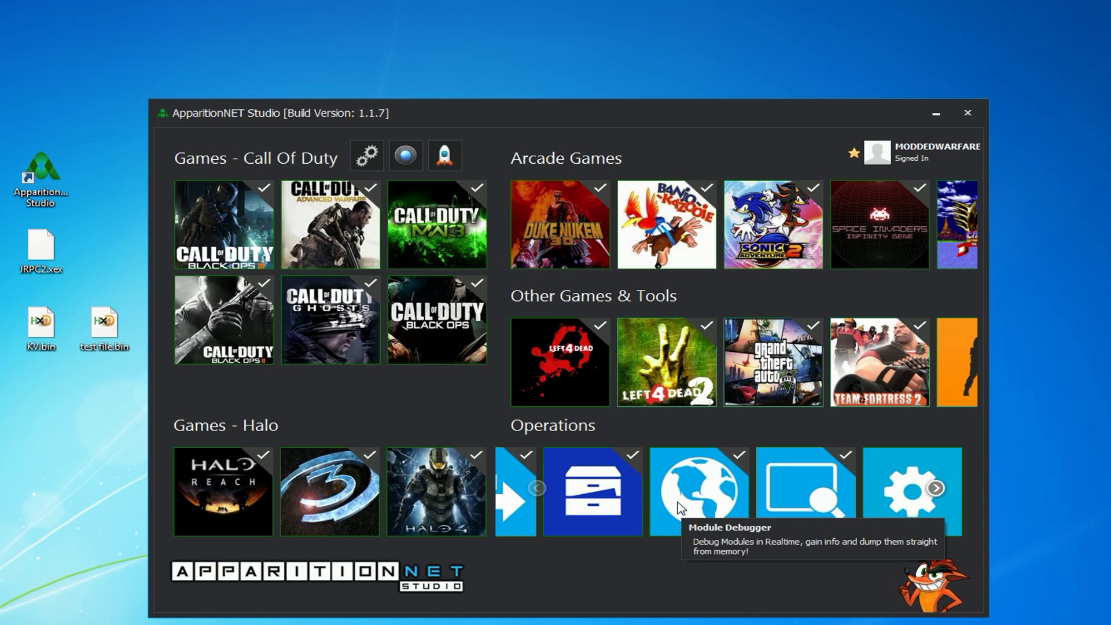
scroll(636, 503, "up", 3)
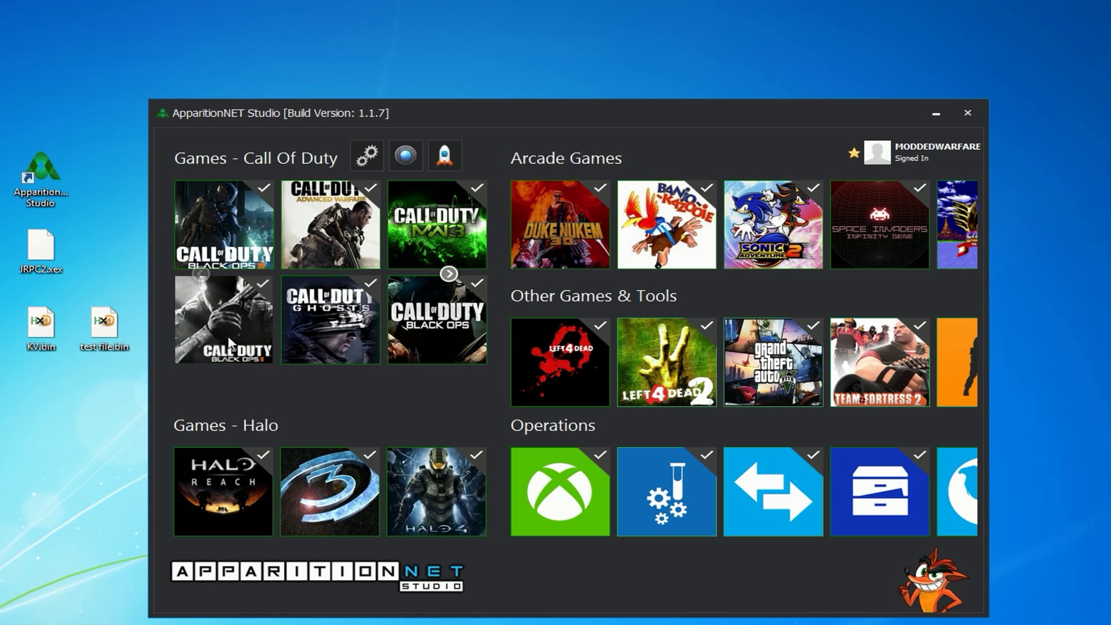
Open the Black Ops 2 tool, placed clear of the game's scoreboard, and look over its Recovery and Console options.
left_click(227, 350)
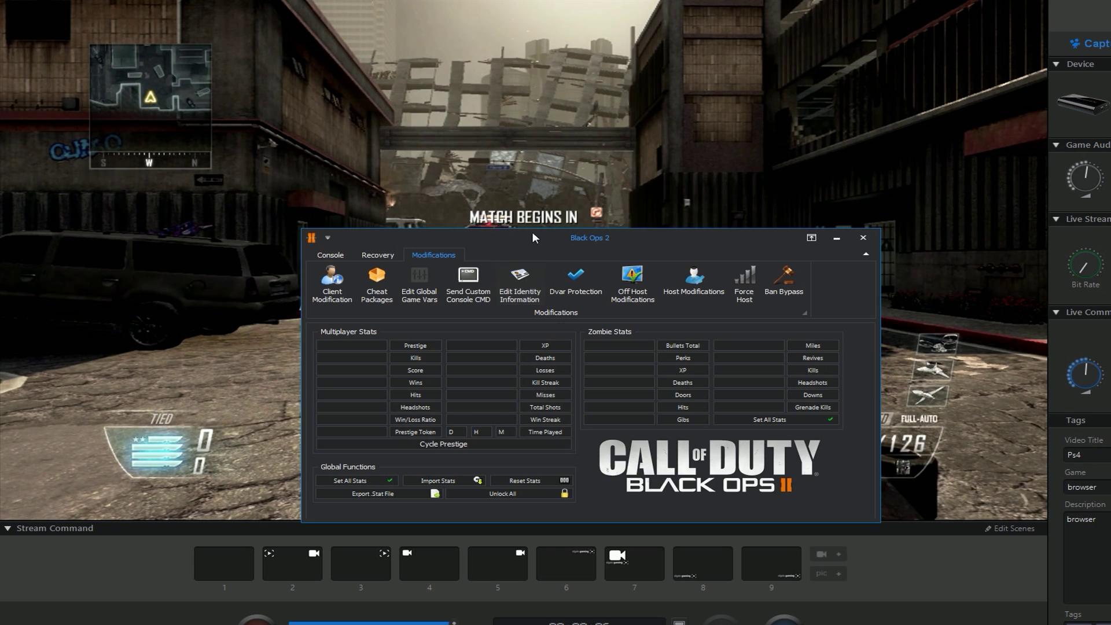
left_click_drag(532, 232, 816, 327)
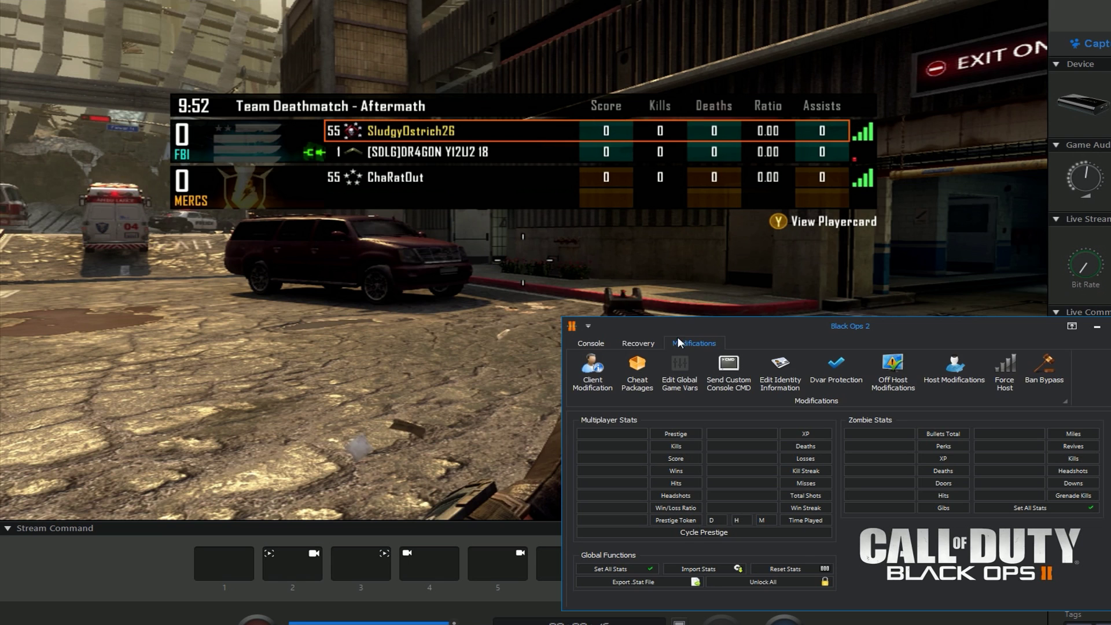
left_click(635, 344)
left_click(596, 343)
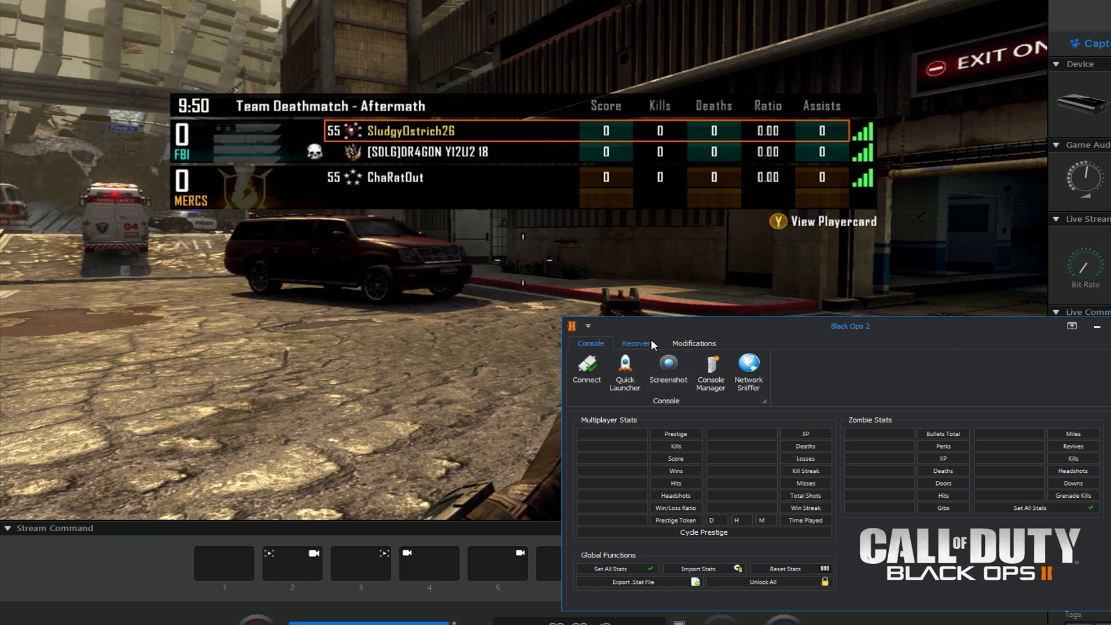
Open the Client Modification section of the Black Ops 2 tool and refresh the list of clients.
left_click(689, 345)
left_click(605, 379)
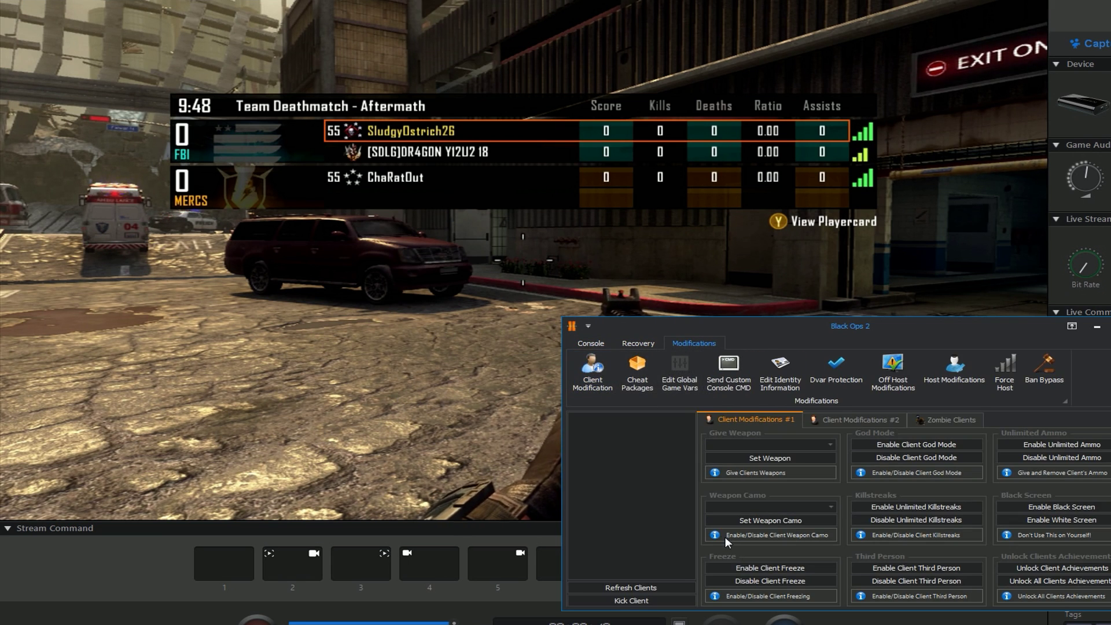
left_click(672, 585)
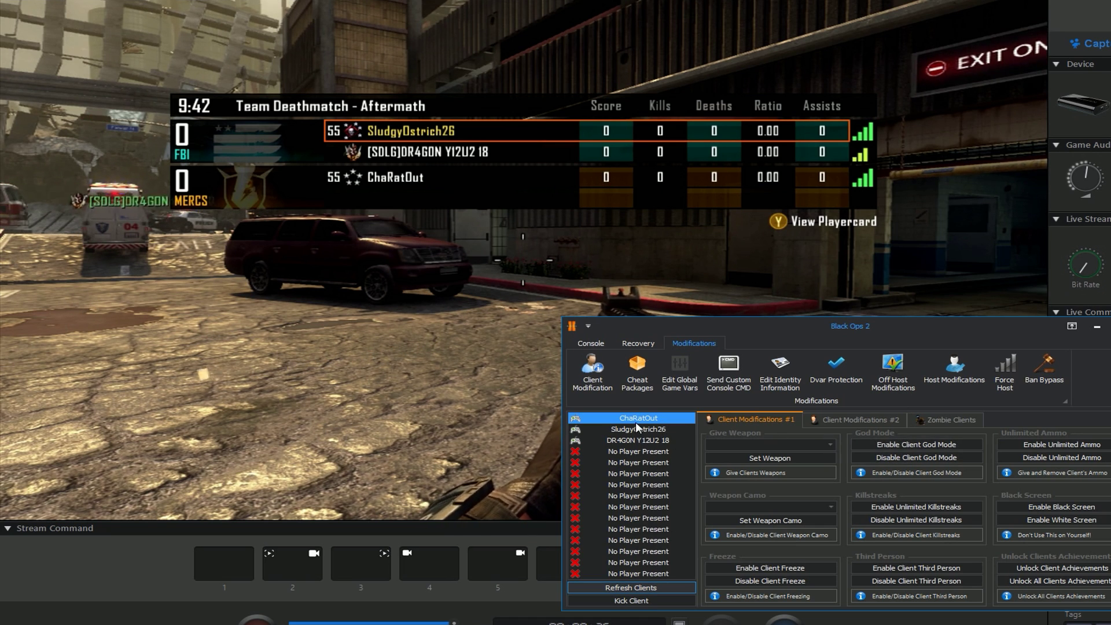
Enable God Mode for the first player in the client list.
right_click(635, 422)
left_click(652, 431)
left_click(912, 444)
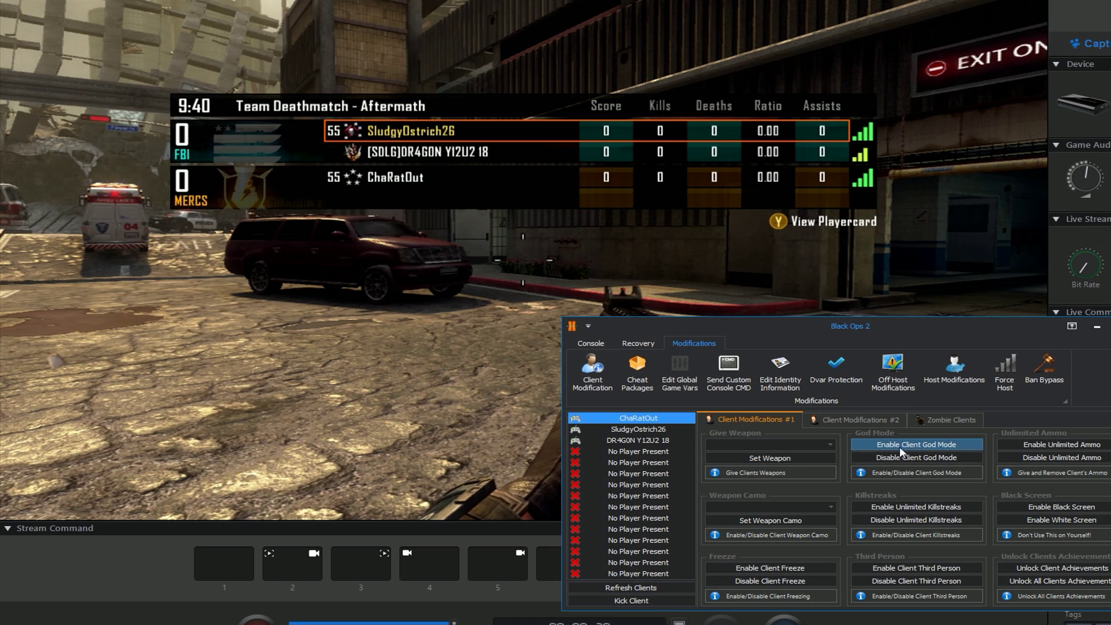
Edit the second client's gamertag so that it shows that client's IP address.
right_click(641, 434)
left_click(651, 438)
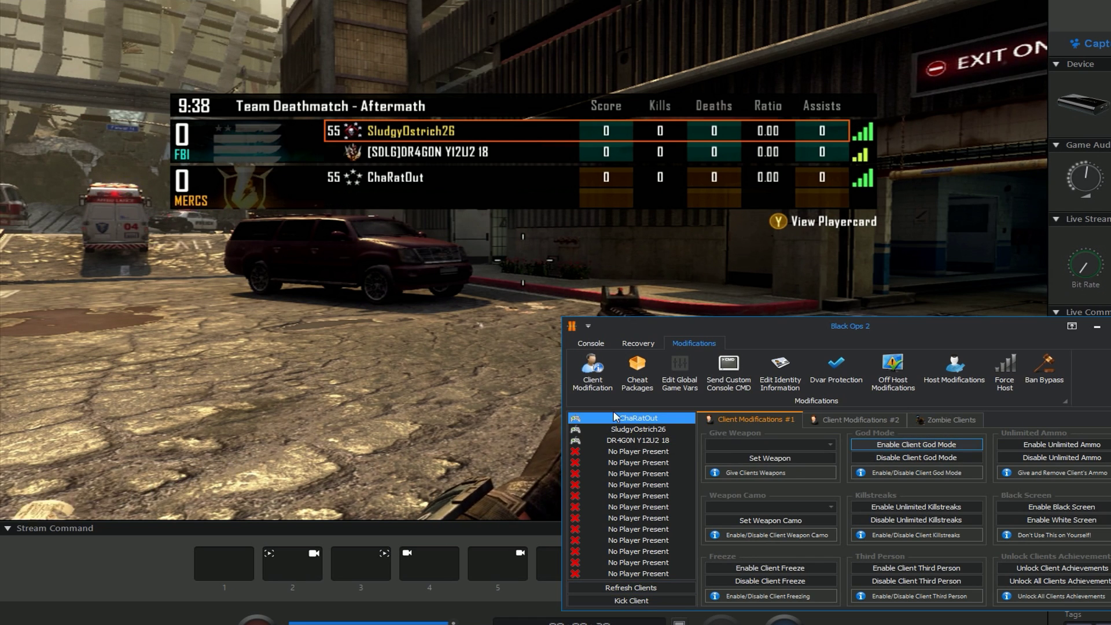
left_click(640, 427)
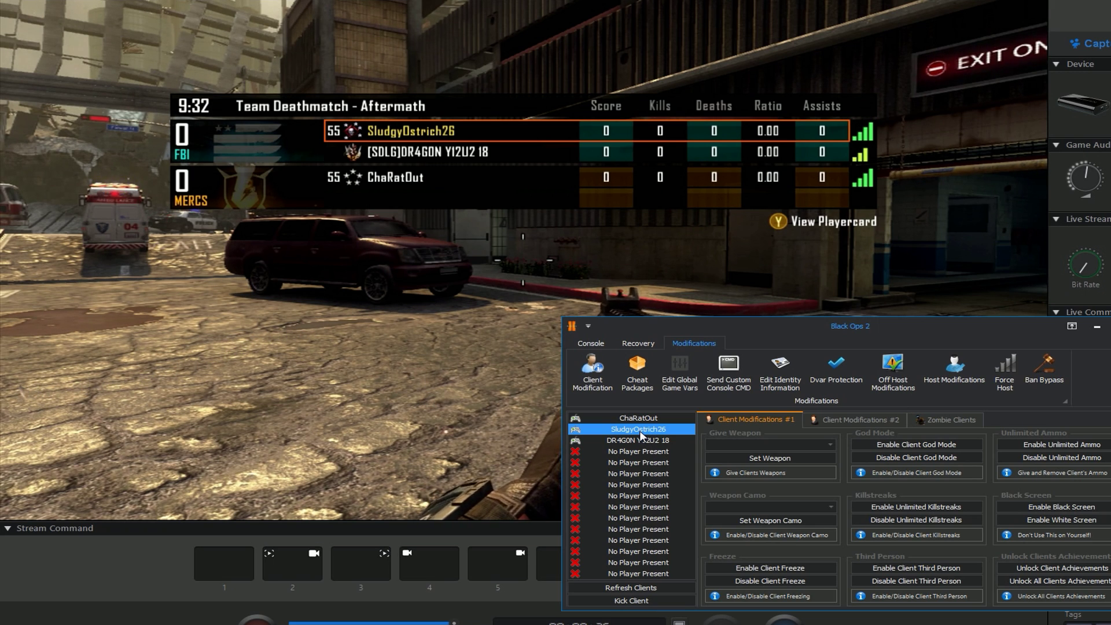
double_click(640, 430)
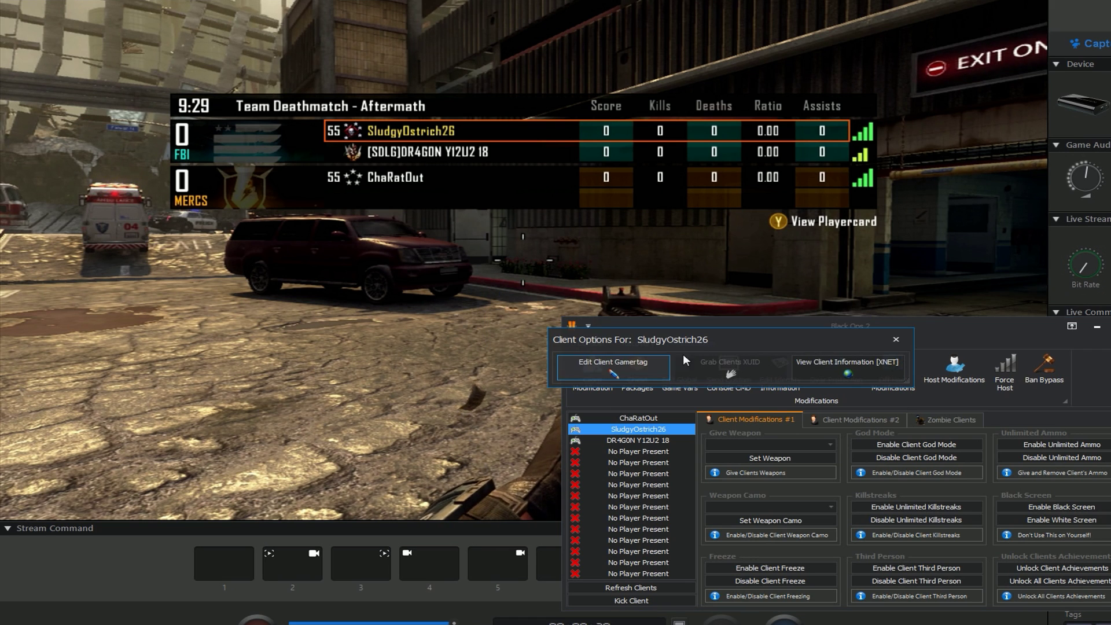
left_click(626, 366)
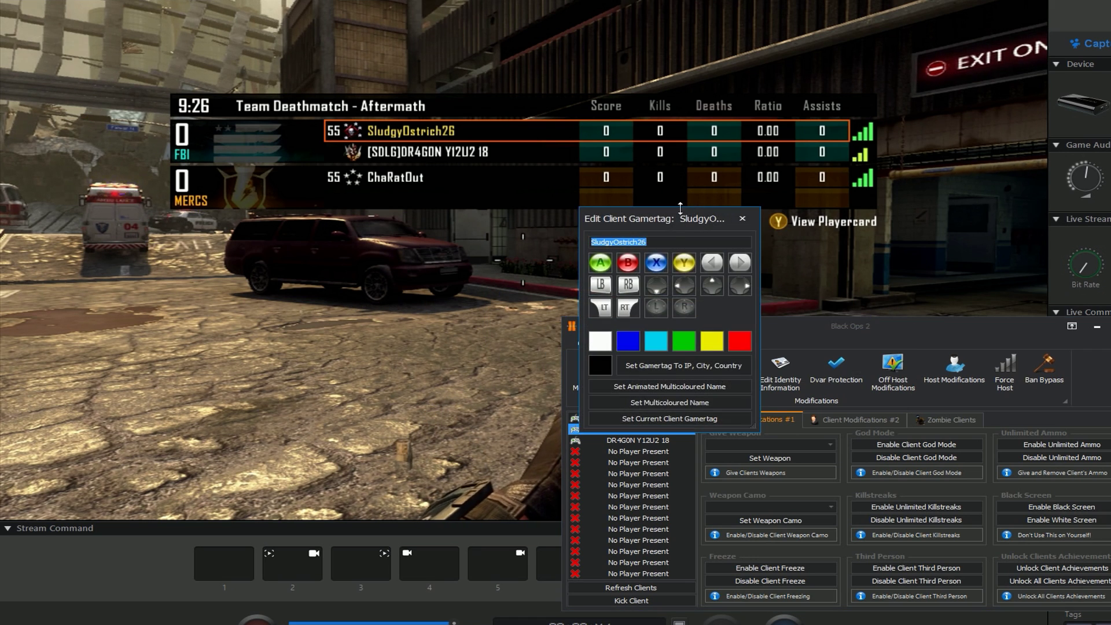
left_click_drag(669, 219, 750, 341)
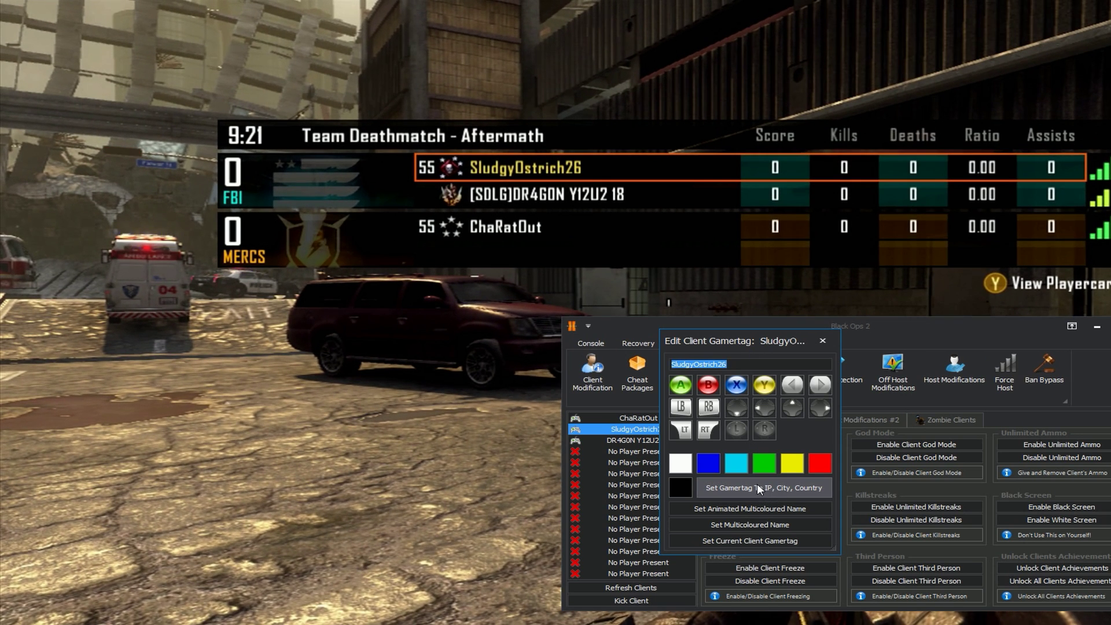
left_click(758, 486)
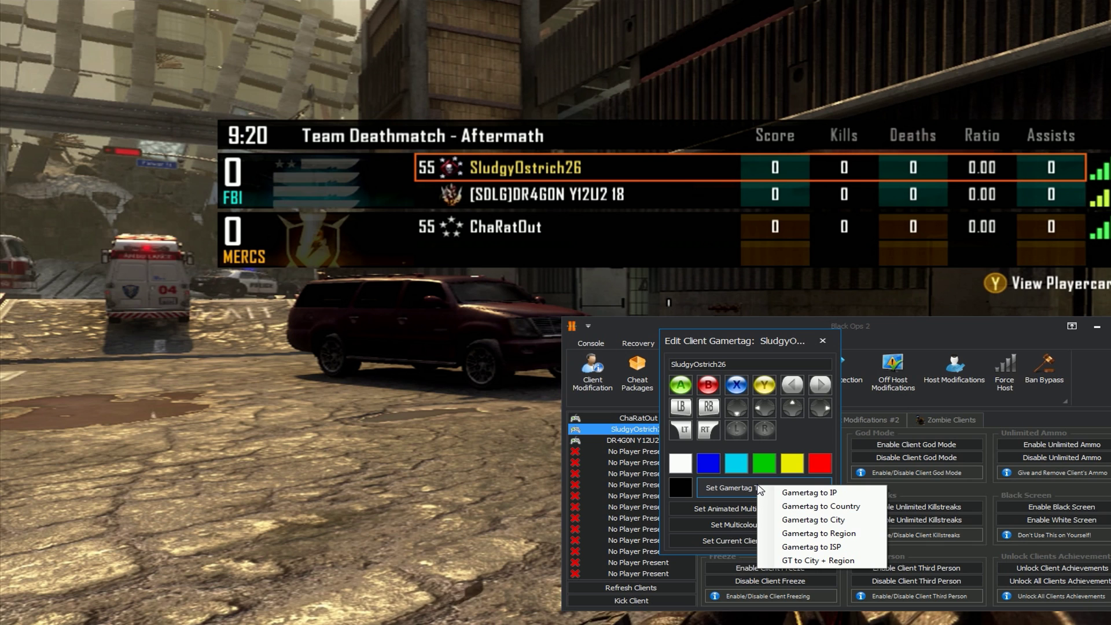
left_click(838, 493)
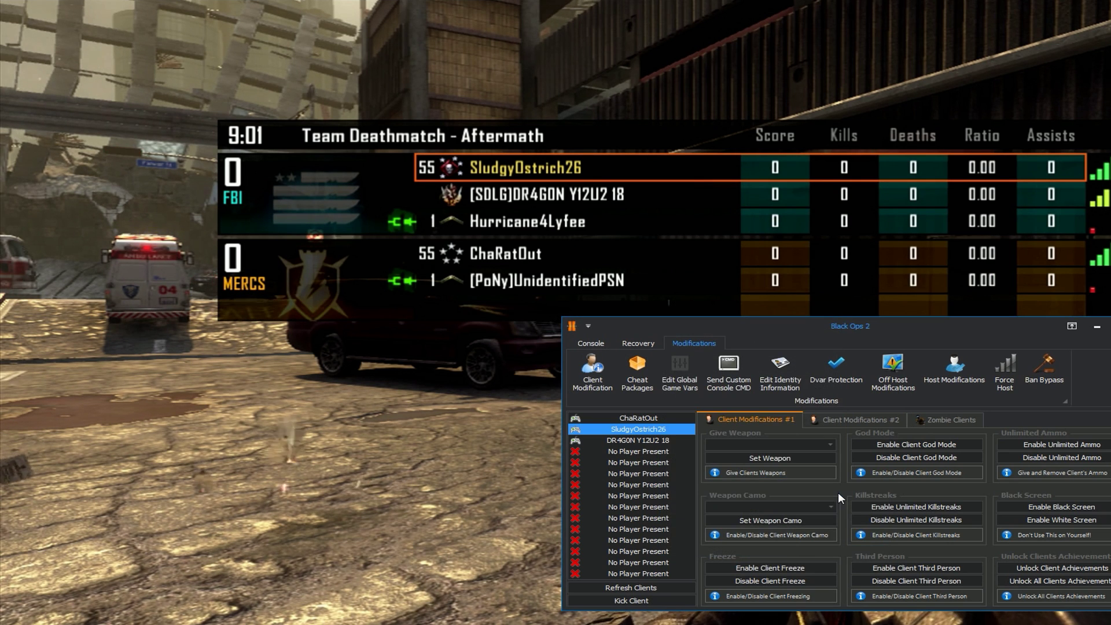
key("Escape")
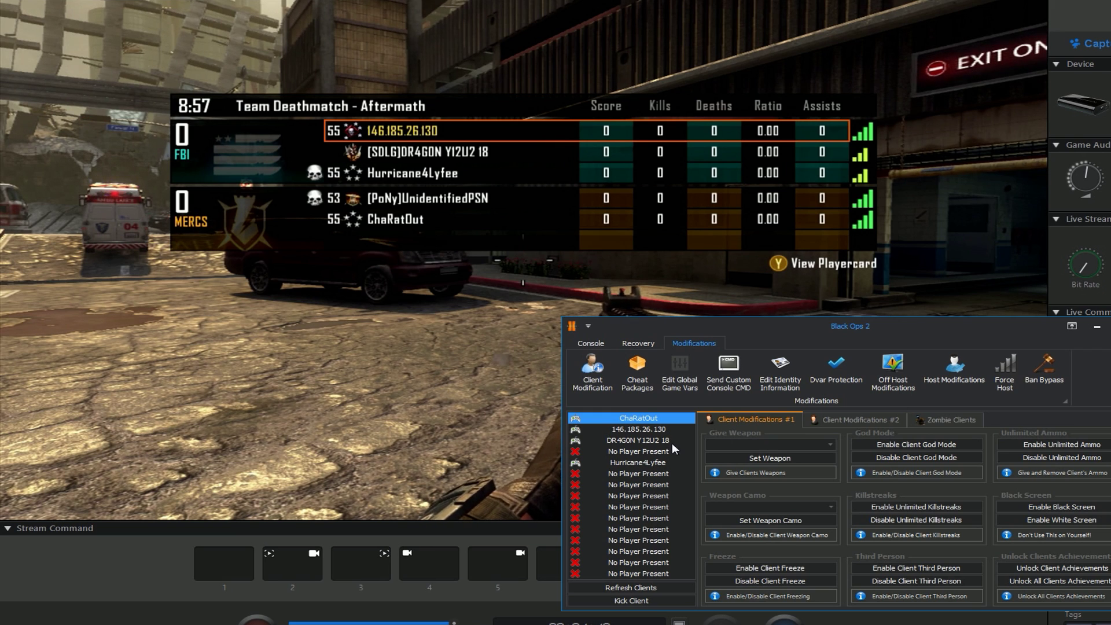
Change the second client's gamertag to their country.
left_click(641, 429)
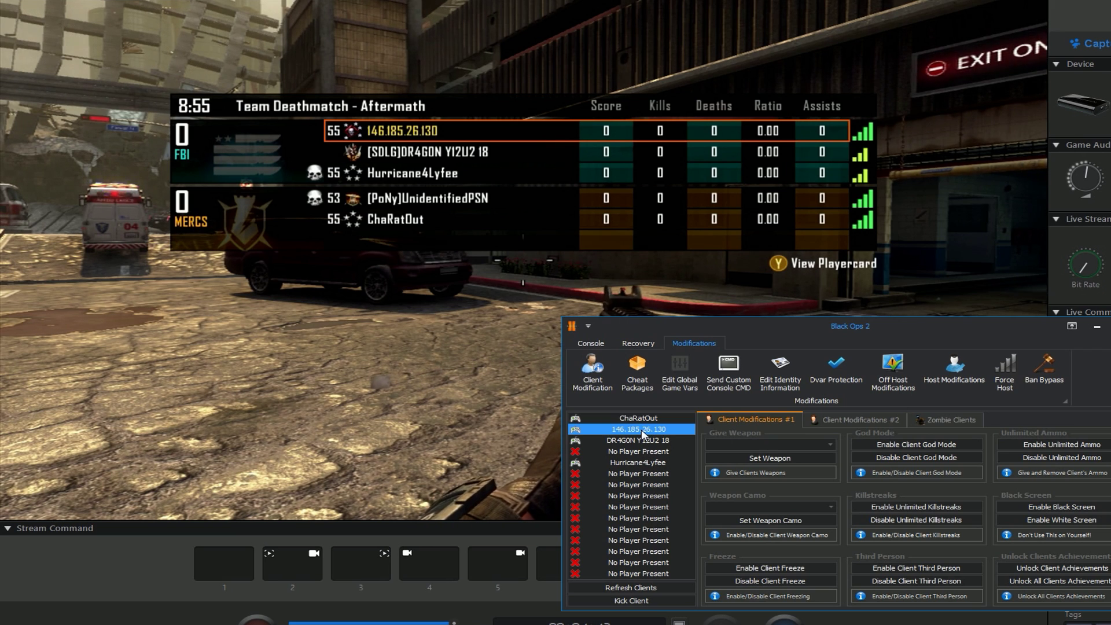
double_click(641, 429)
left_click(571, 335)
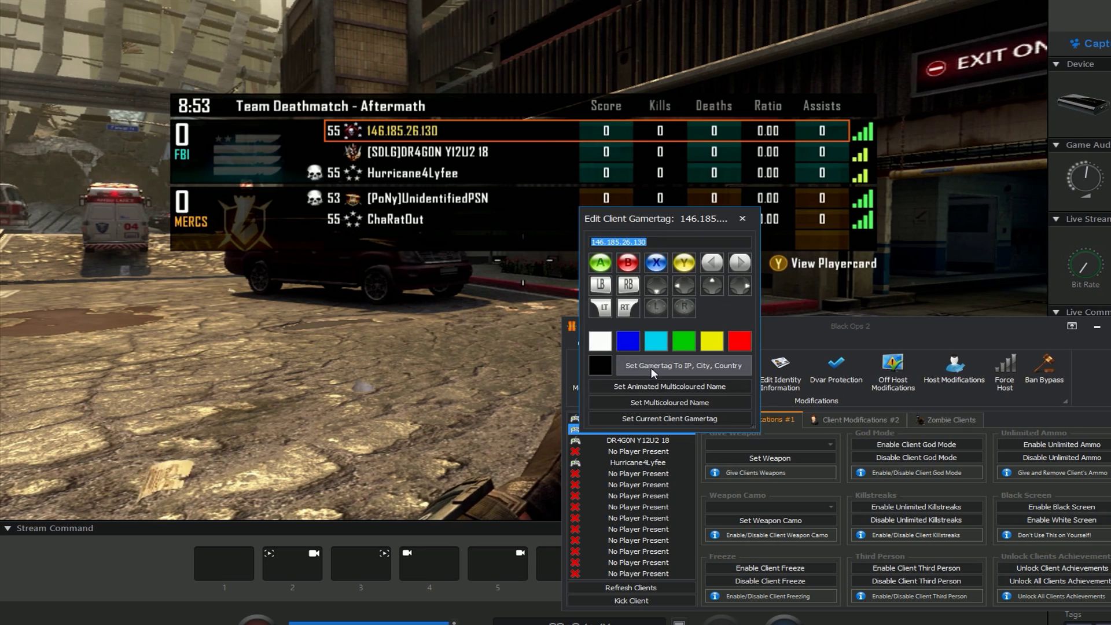
left_click(708, 372)
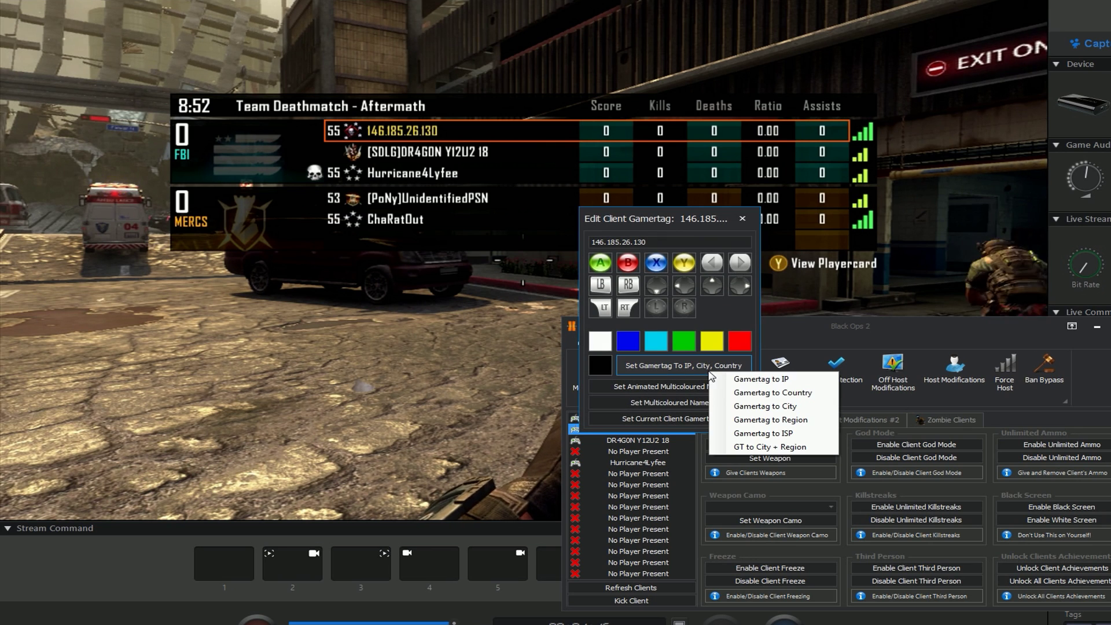
left_click(777, 393)
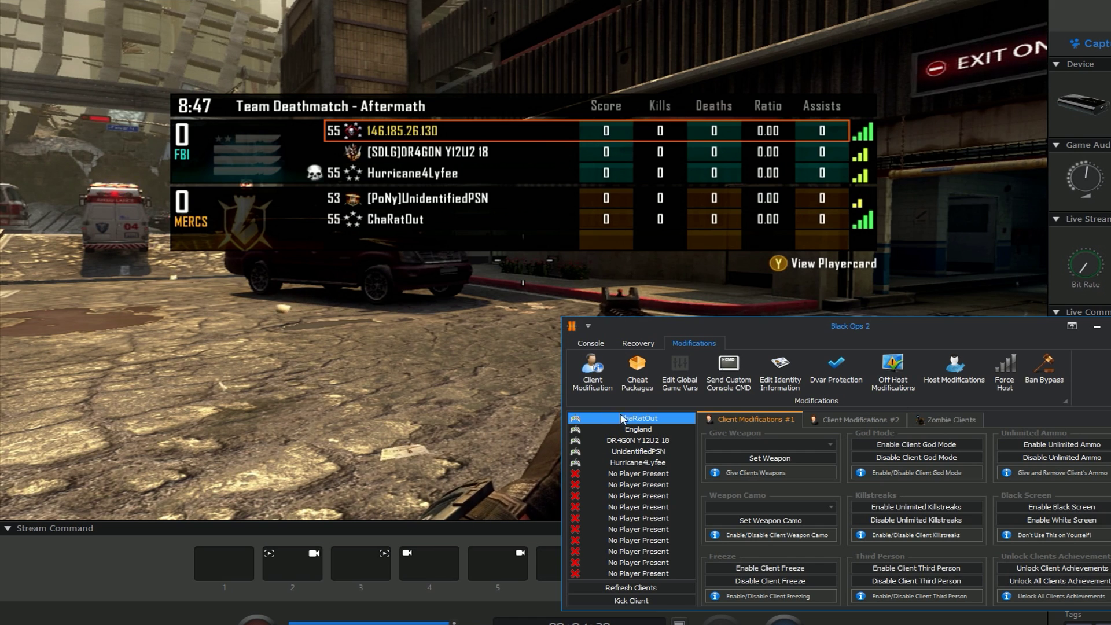
Change the second client's gamertag to their city.
left_click(641, 430)
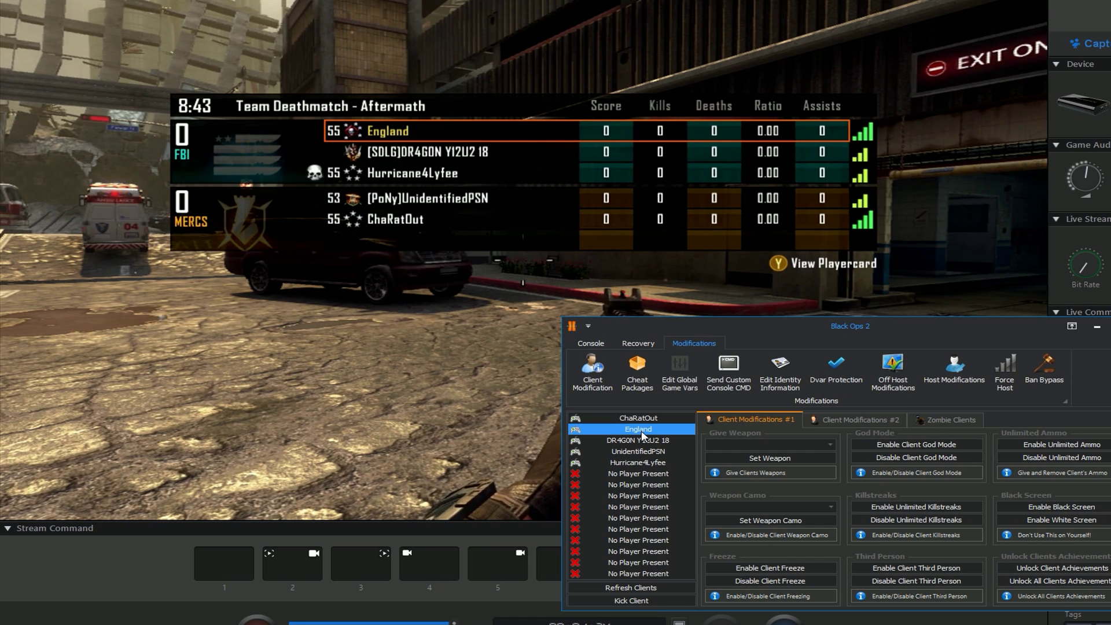
double_click(641, 429)
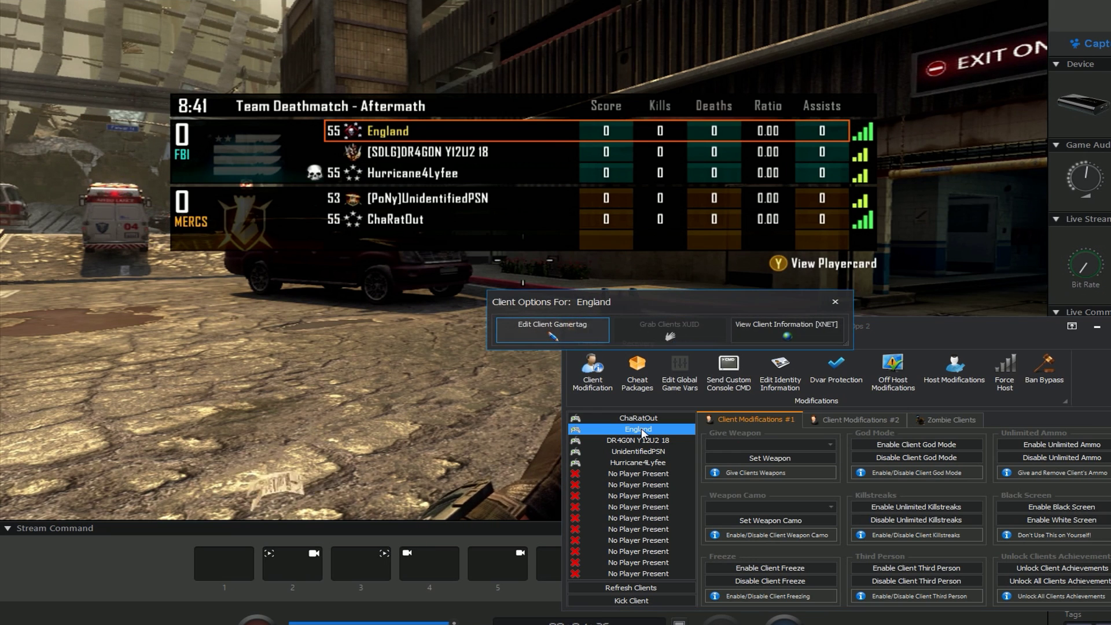
left_click(579, 331)
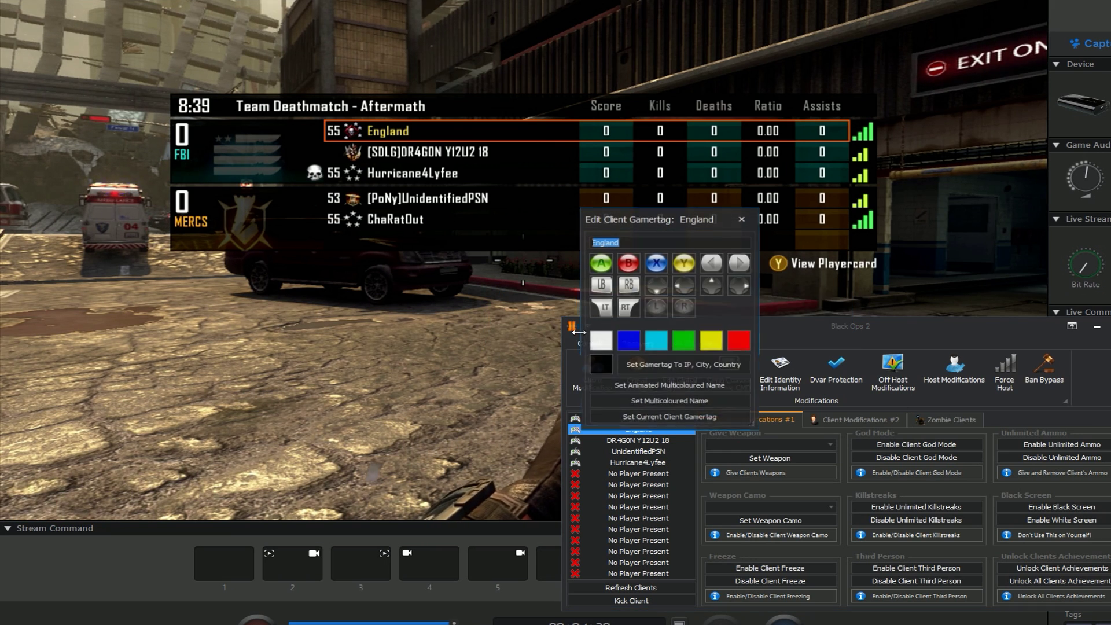
left_click(696, 366)
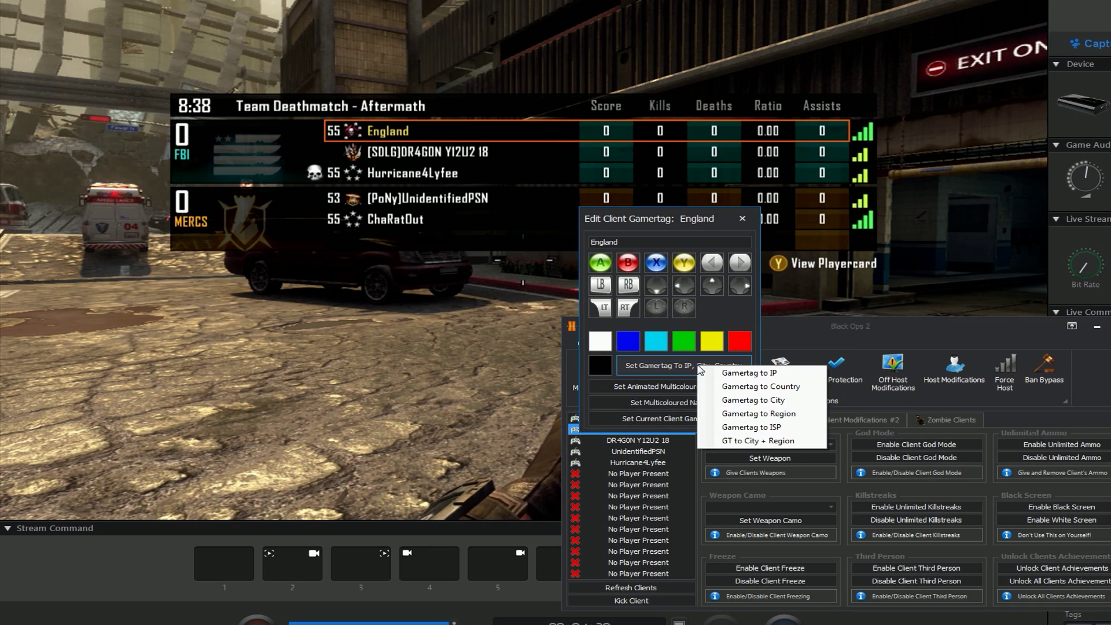
left_click(758, 399)
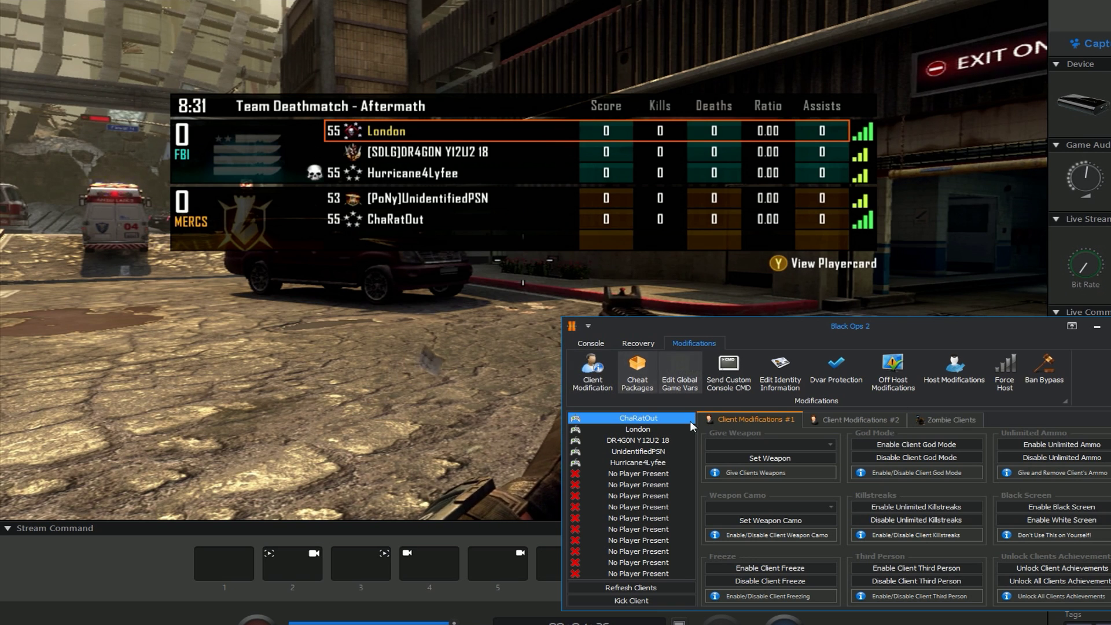
Change the second client's gamertag to their region.
left_click(637, 429)
right_click(622, 431)
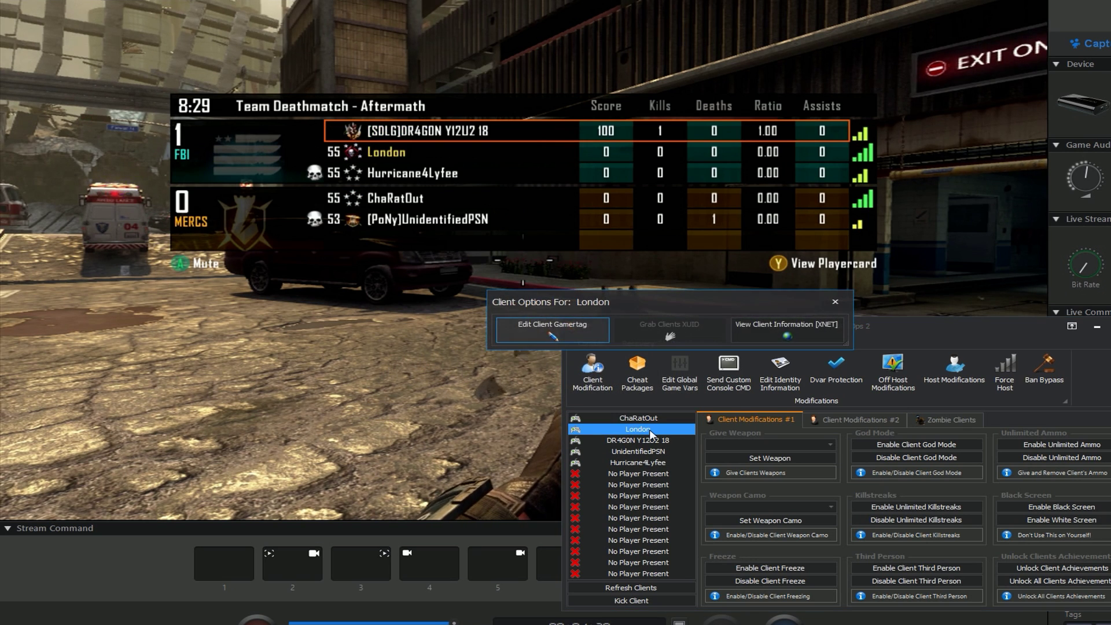
left_click(571, 327)
left_click(715, 363)
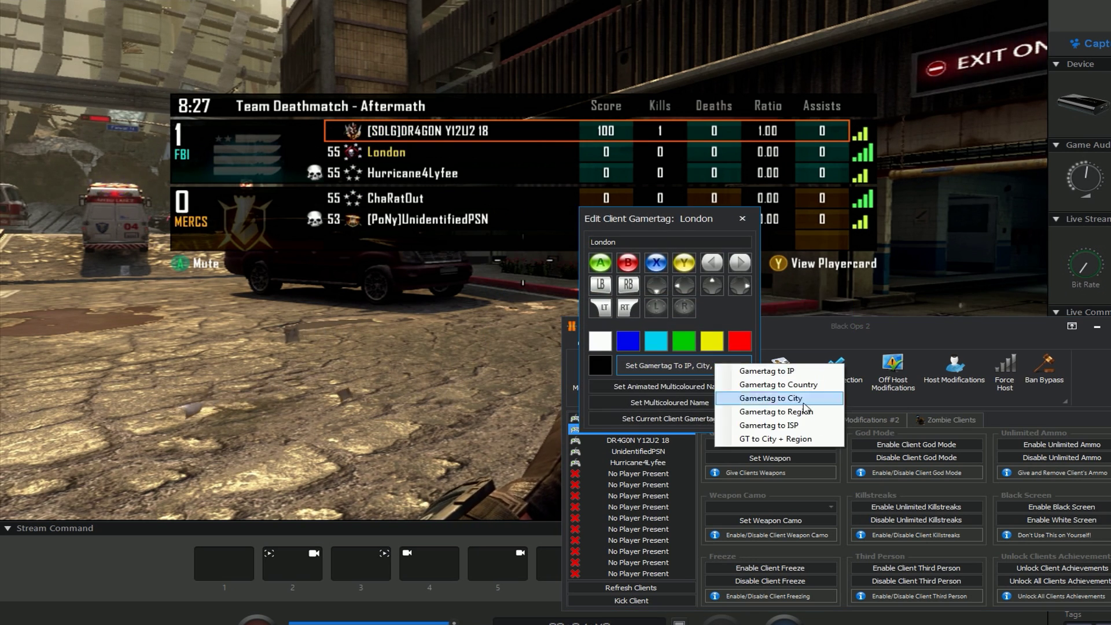
left_click(804, 411)
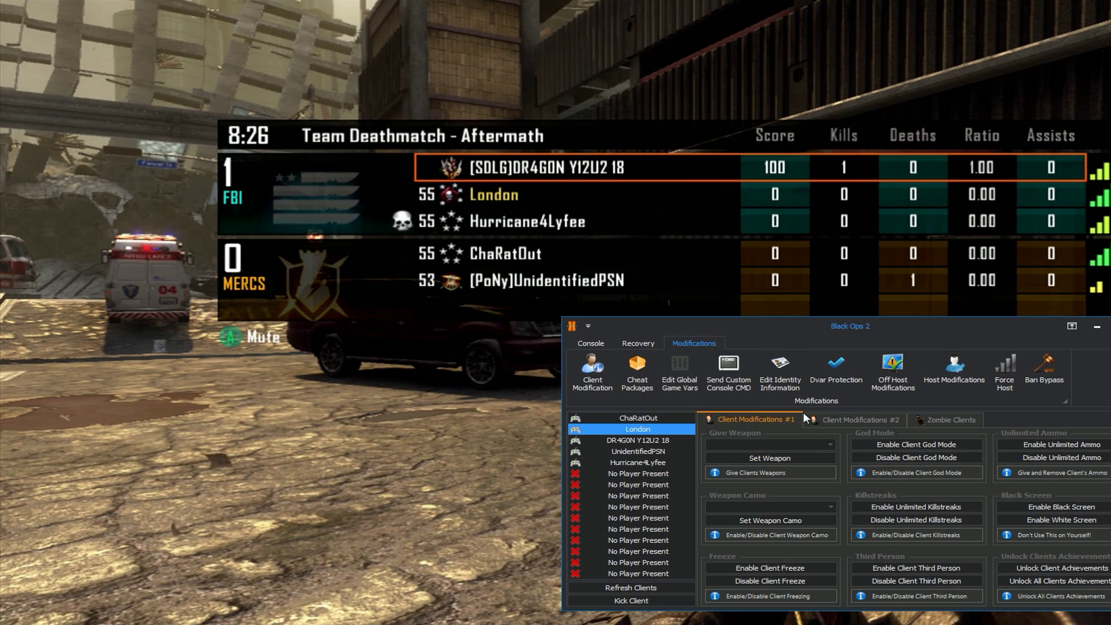
Change the second client's gamertag to their ISP.
right_click(649, 431)
left_click(573, 339)
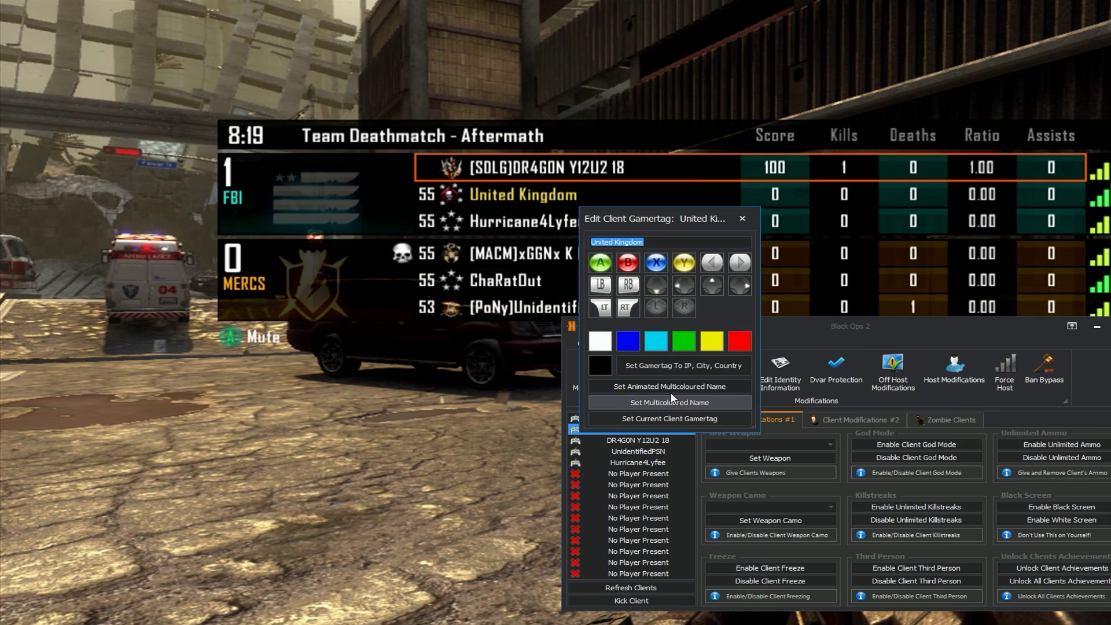
left_click(689, 365)
left_click(768, 431)
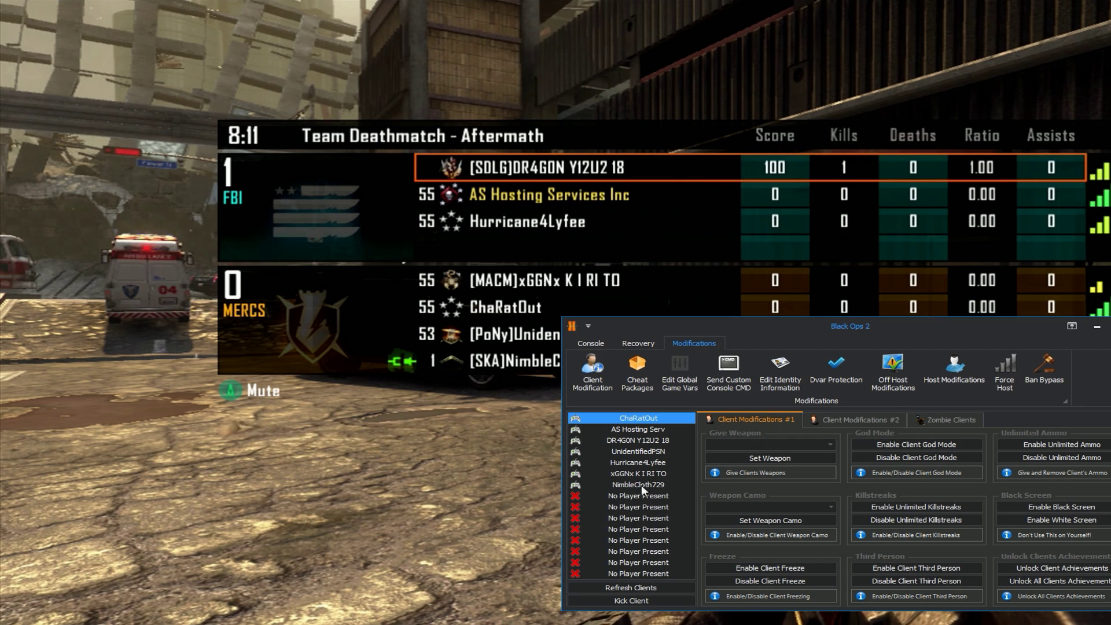
Set the second client's gamertag to the combined City + Region.
left_click(653, 430)
right_click(653, 429)
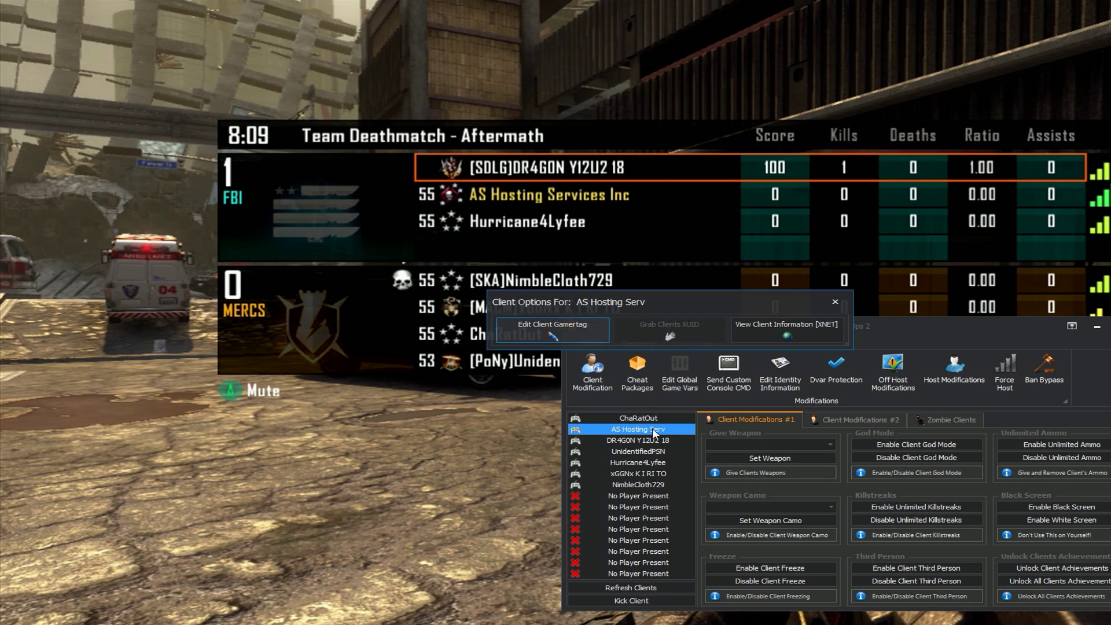
left_click(568, 324)
left_click(708, 370)
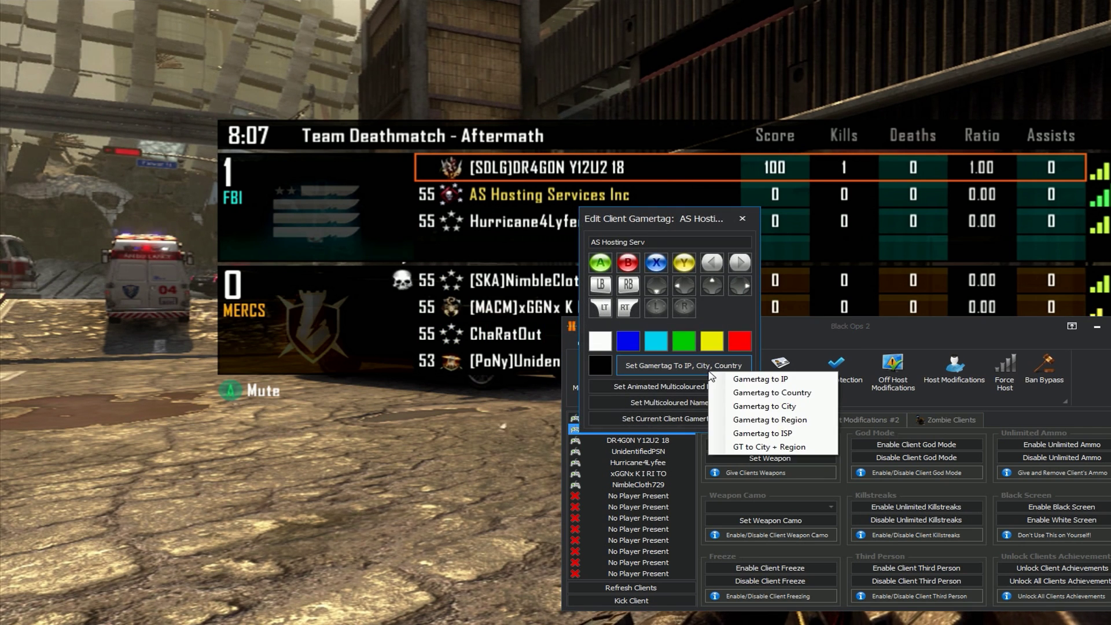
left_click(771, 448)
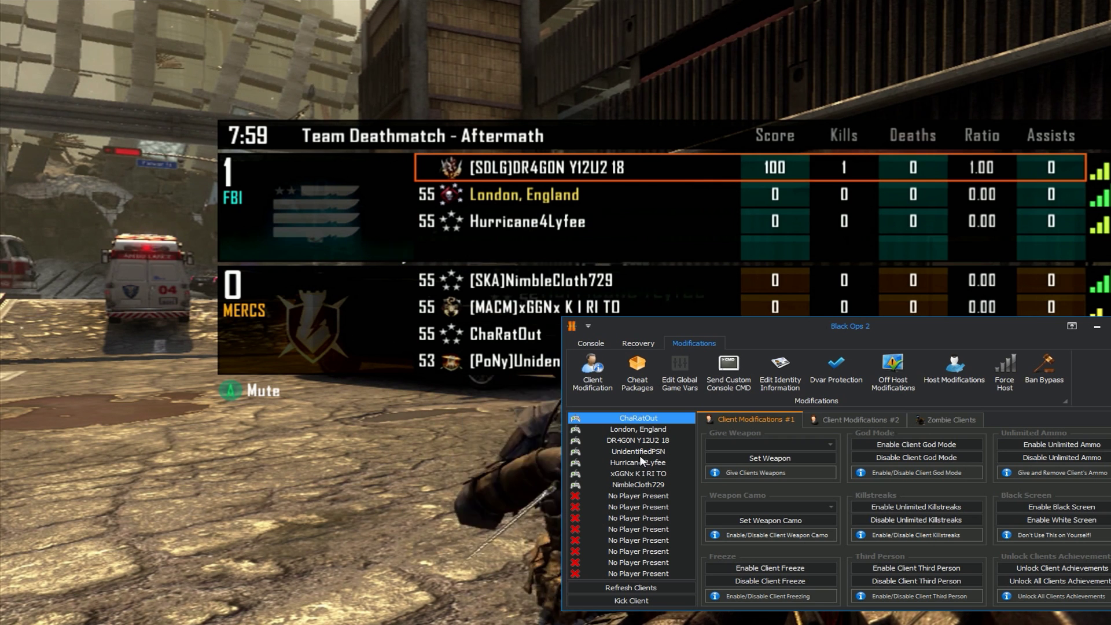
Turn on the All Clients option and apply the City + Region gamertag through the third client's options.
right_click(650, 432)
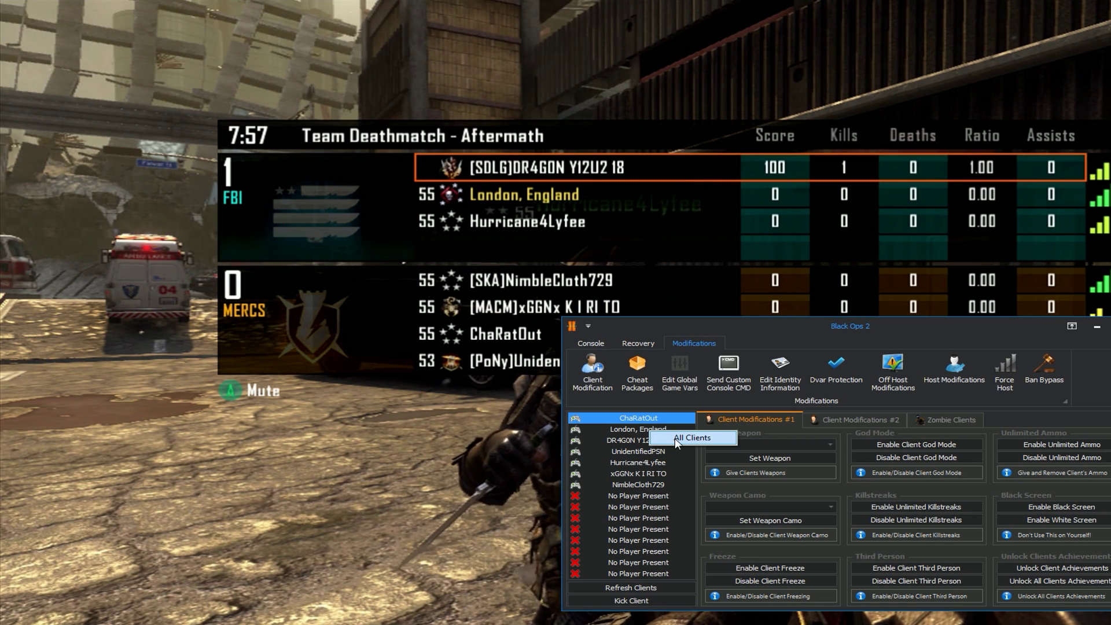
left_click(648, 441)
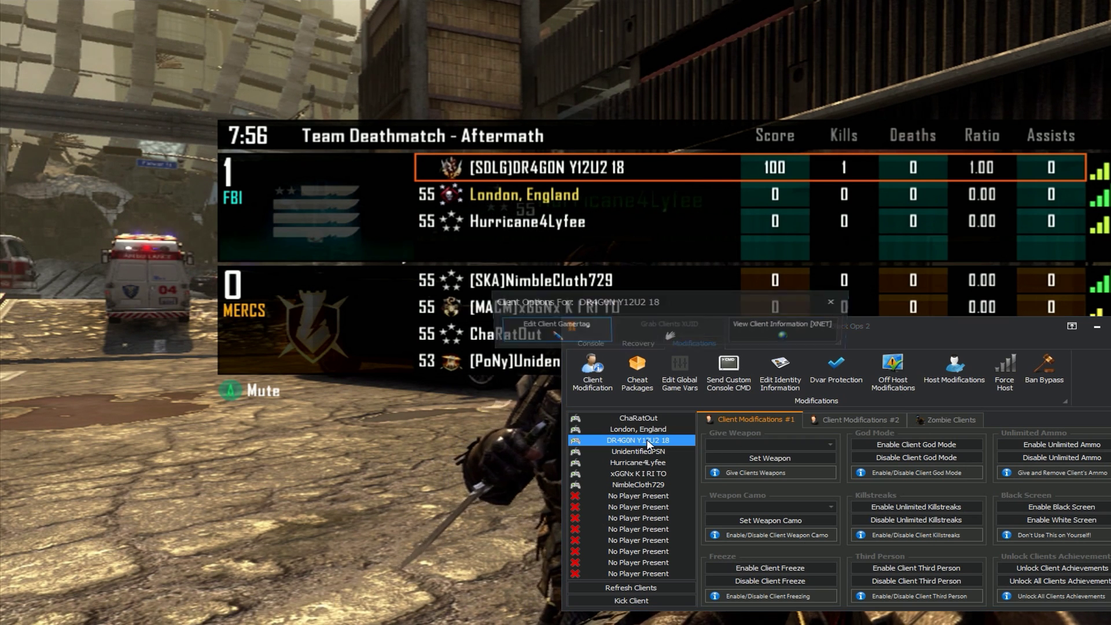
left_click(560, 327)
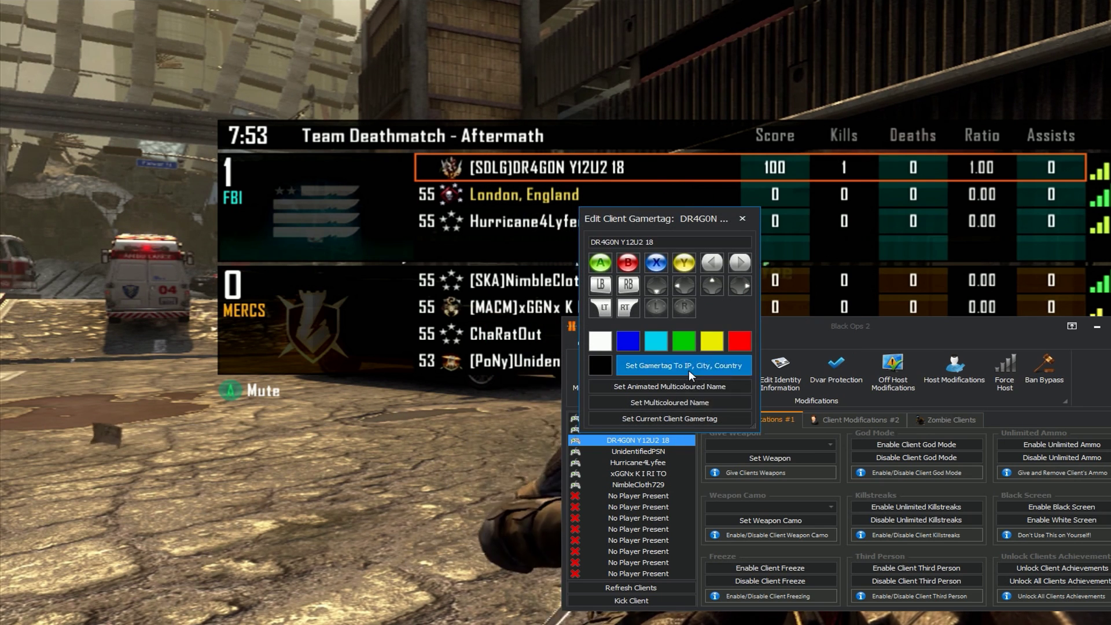
left_click(689, 370)
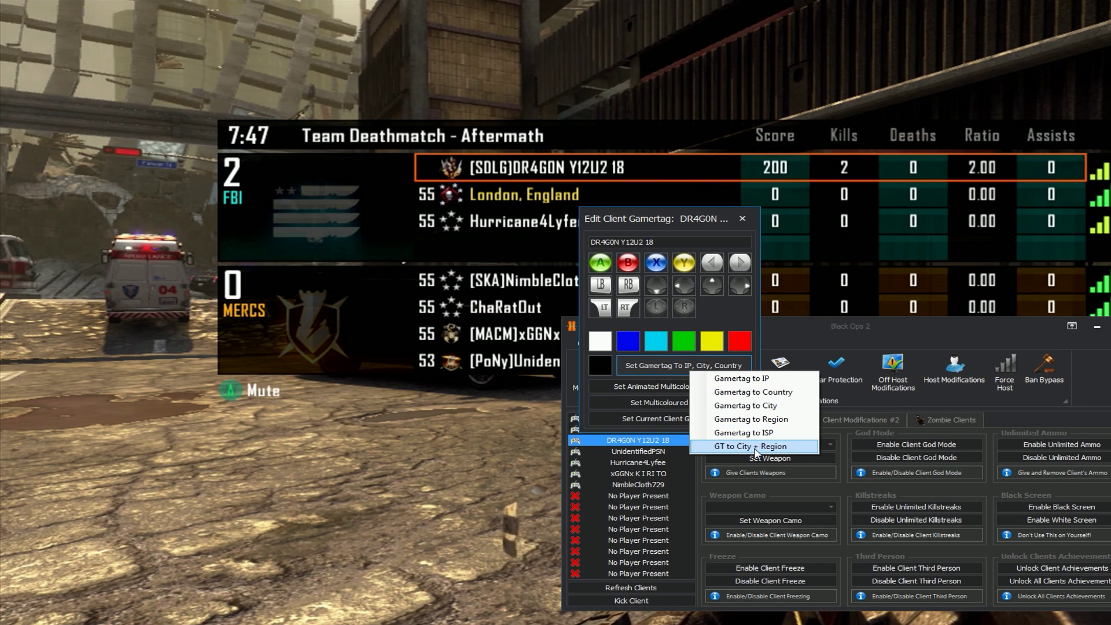
left_click(754, 447)
Move the Black Ops 2 window clear of the enlarged scoreboard and enable God Mode for all clients.
left_click_drag(759, 339, 762, 392)
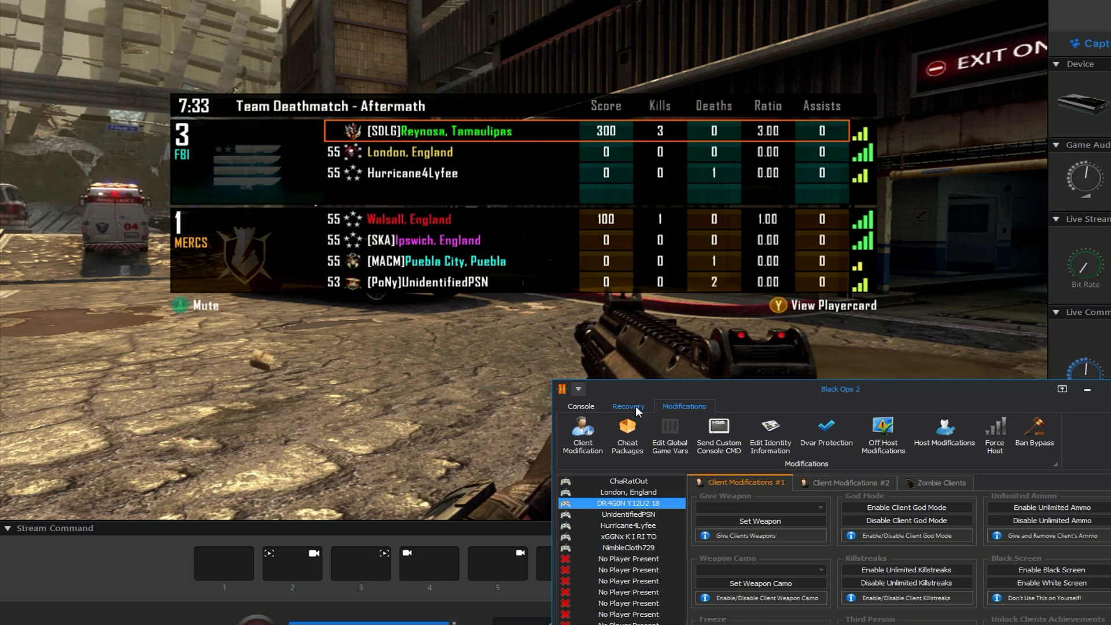
left_click_drag(741, 396, 700, 368)
left_click(842, 479)
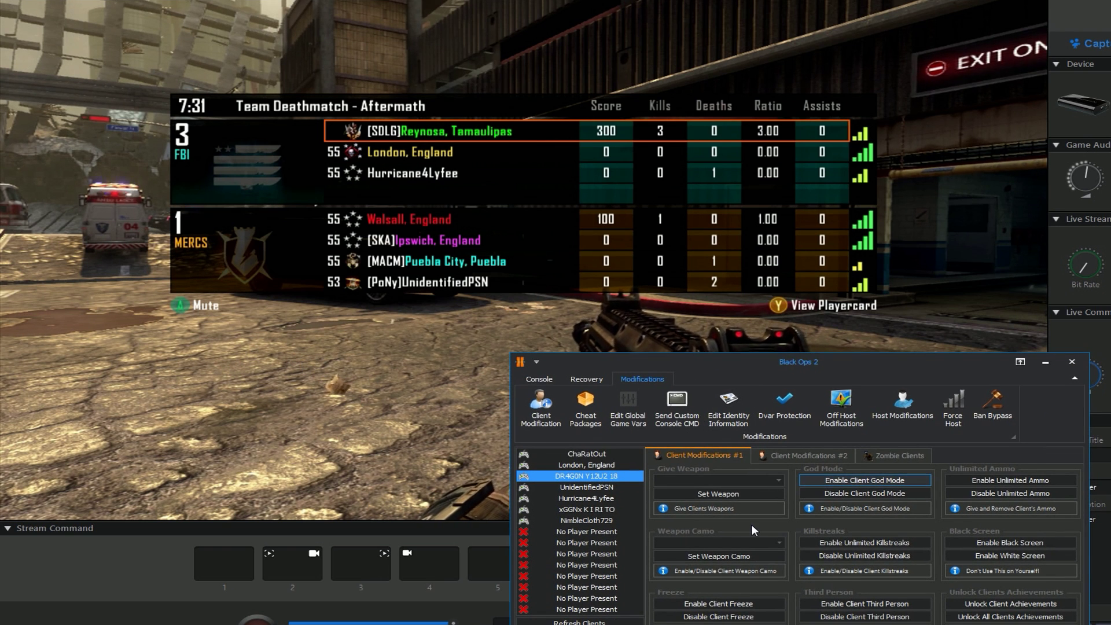
Check the All Clients setting and reapply the City + Region gamertag through the third client's options.
right_click(589, 480)
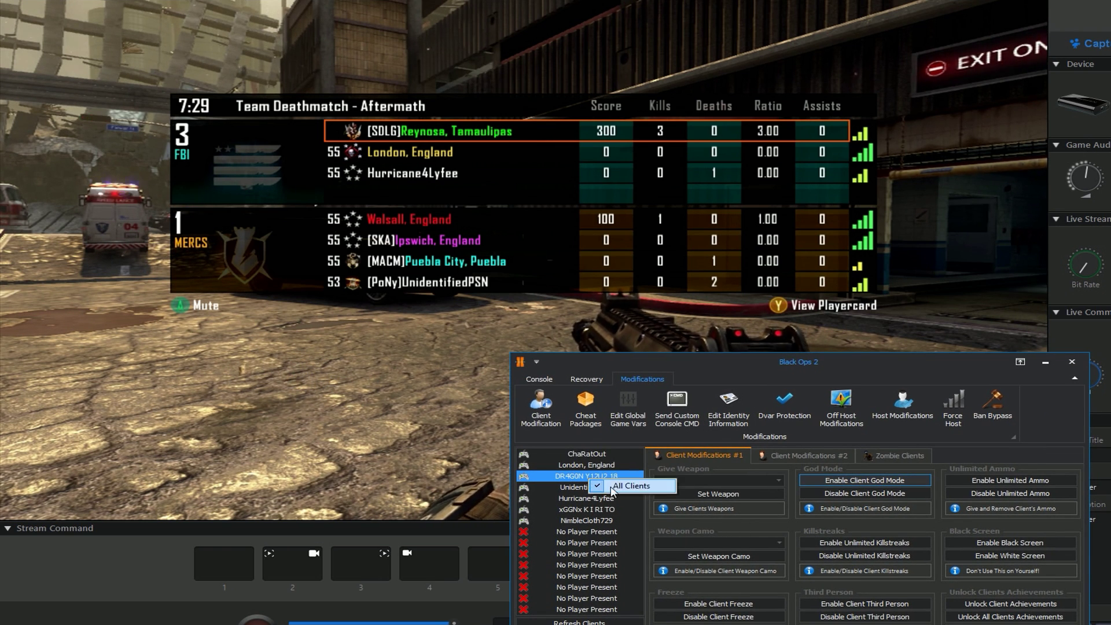
left_click(612, 489)
right_click(609, 487)
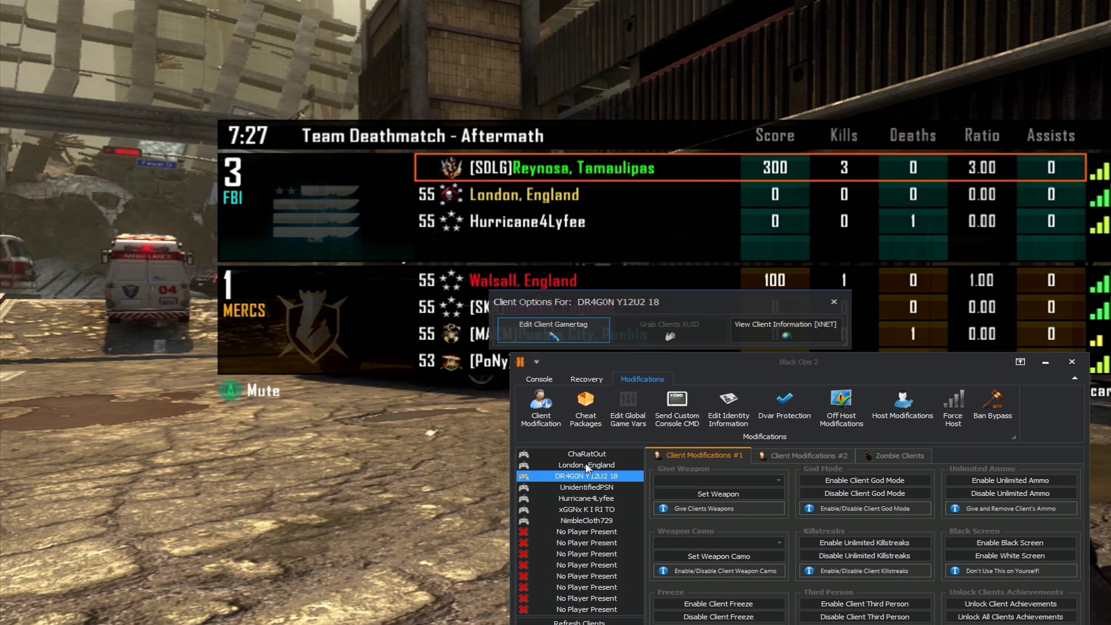
left_click(570, 324)
left_click(690, 366)
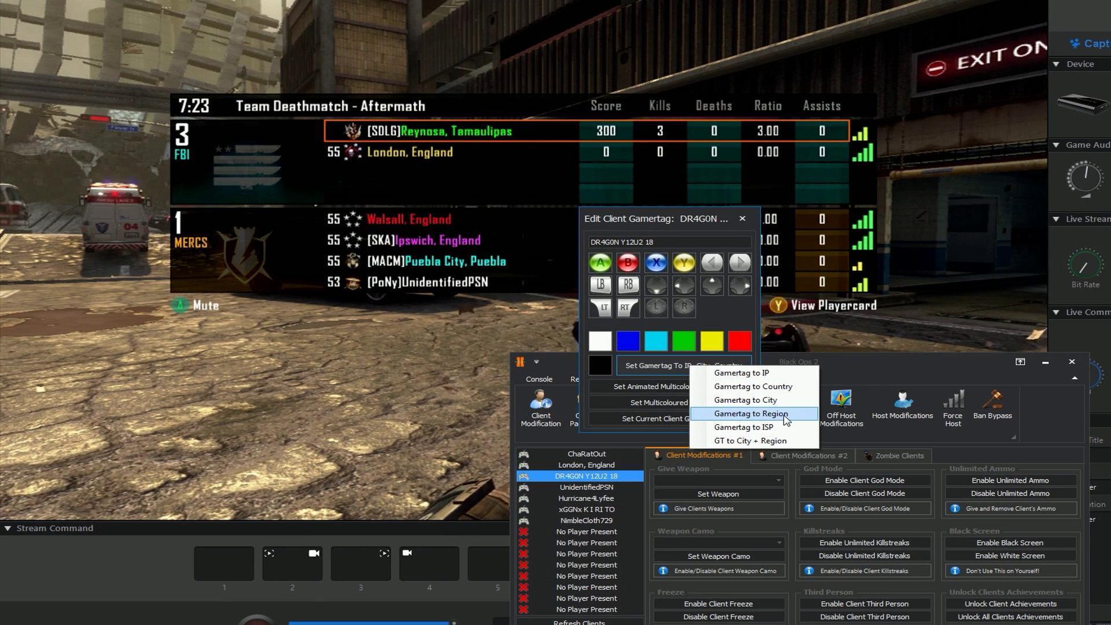
left_click(761, 440)
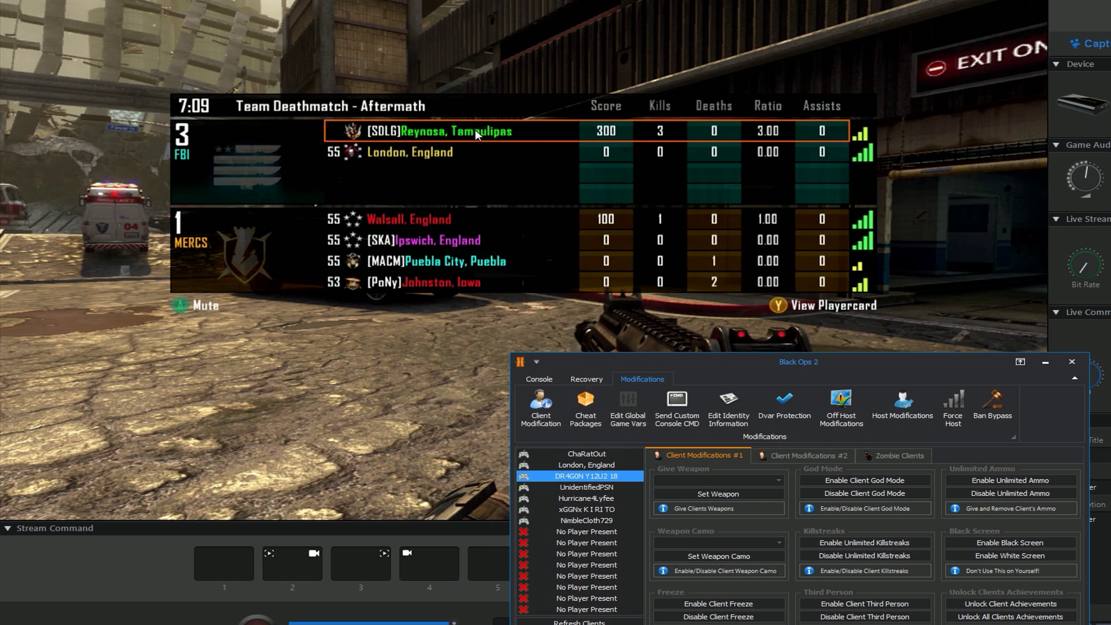
Open the gamertag editor for the London, England client and set all clients' gamertags to their country.
right_click(558, 461)
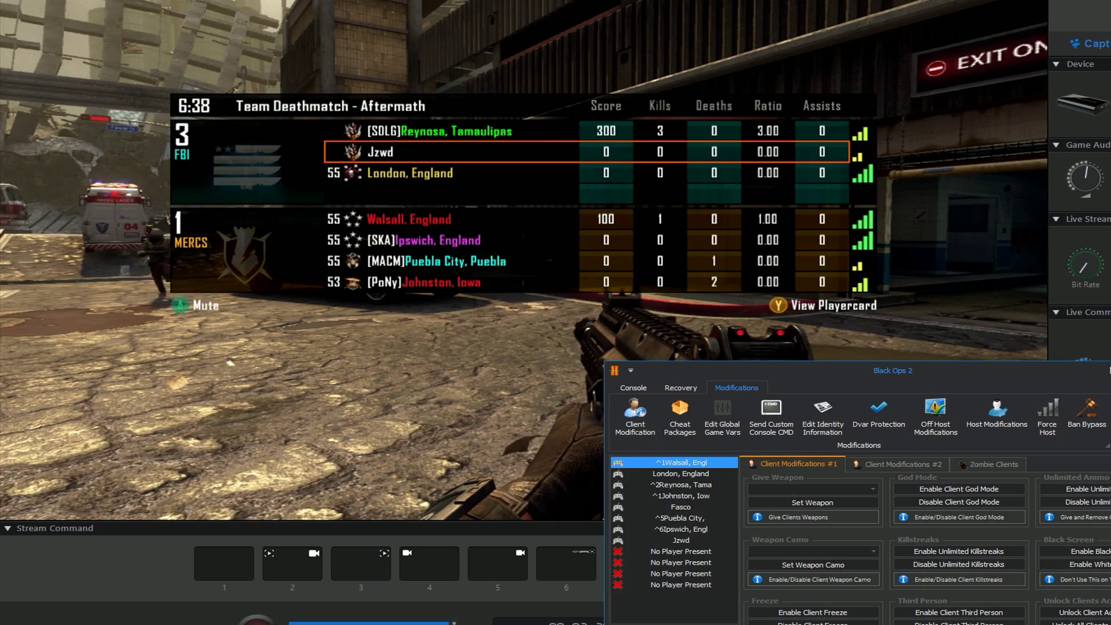
double_click(680, 473)
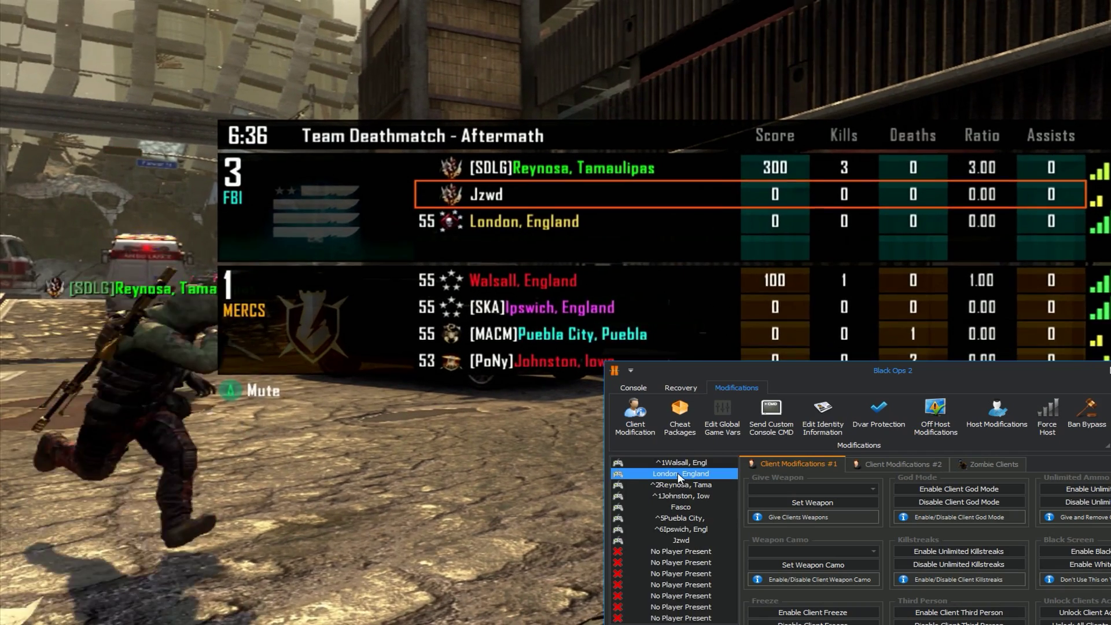
left_click(573, 333)
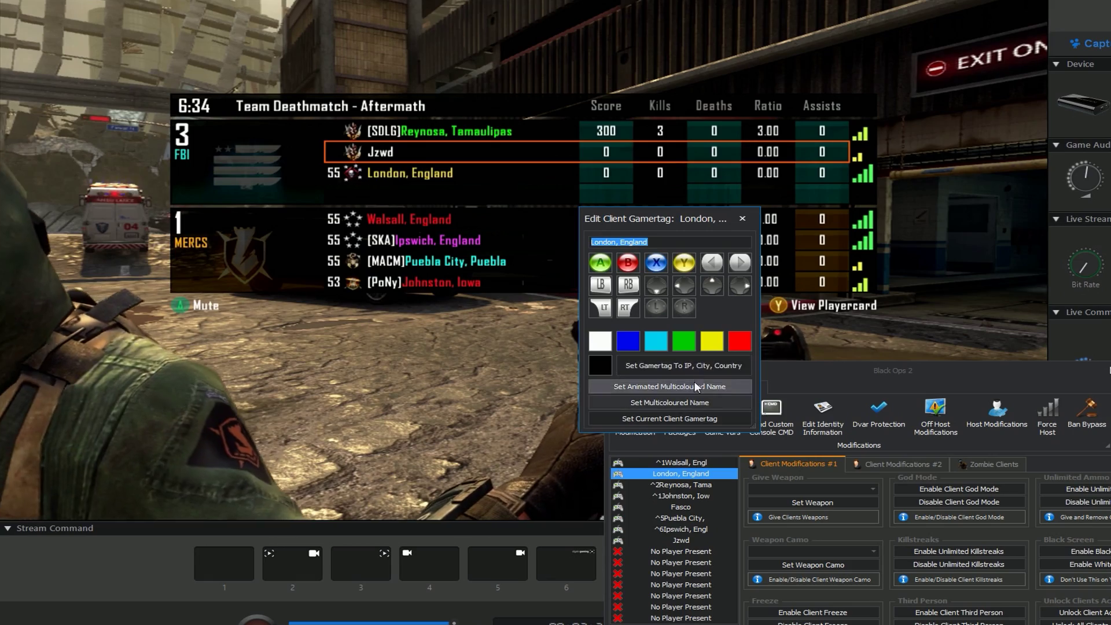
left_click(694, 366)
left_click(749, 412)
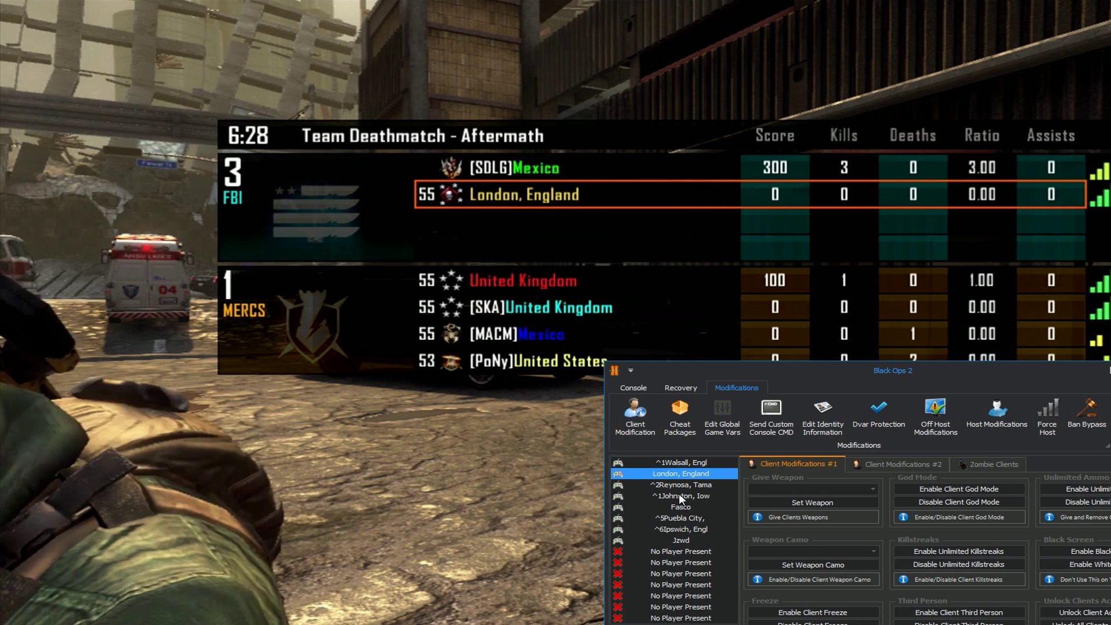
Reposition the Black Ops 2 window so the whole client list is reachable and refresh the clients.
left_click_drag(712, 373, 706, 436)
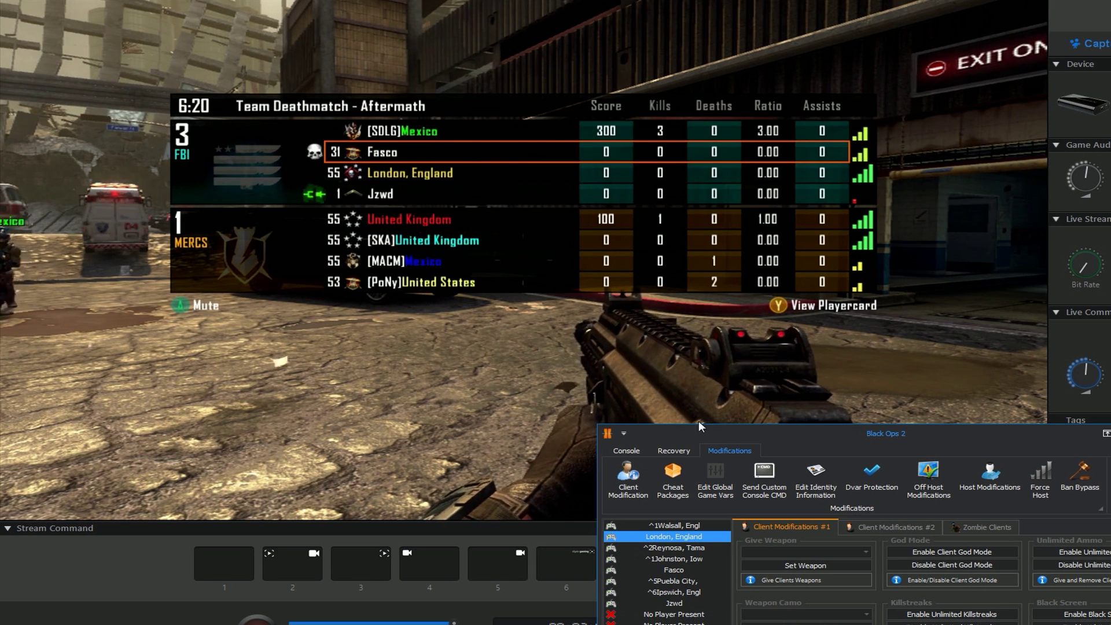
left_click_drag(789, 431, 717, 323)
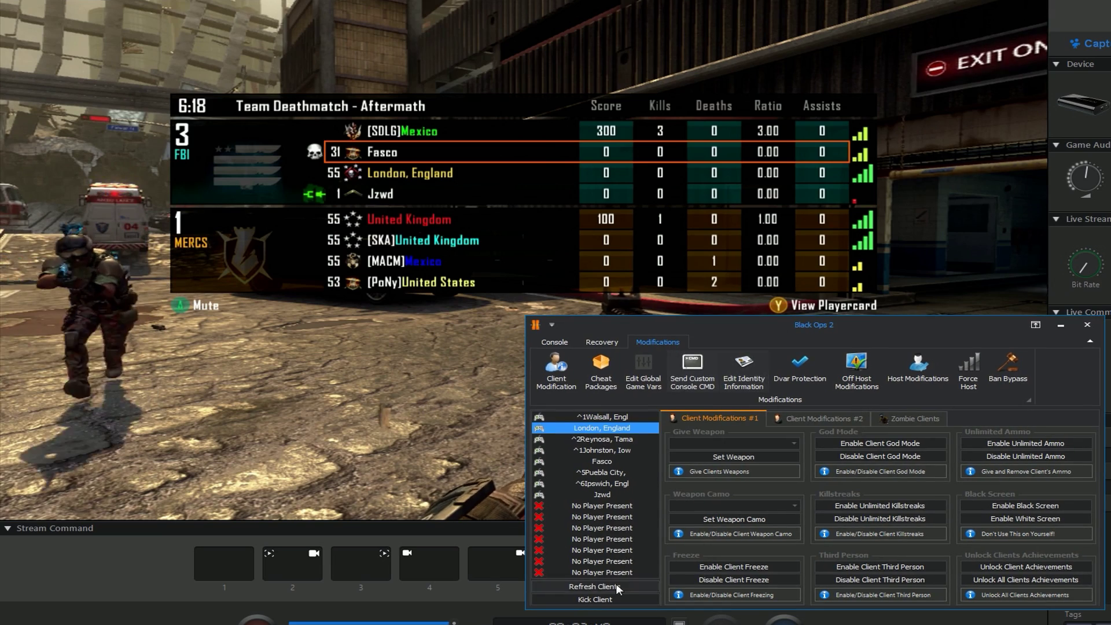
left_click(594, 586)
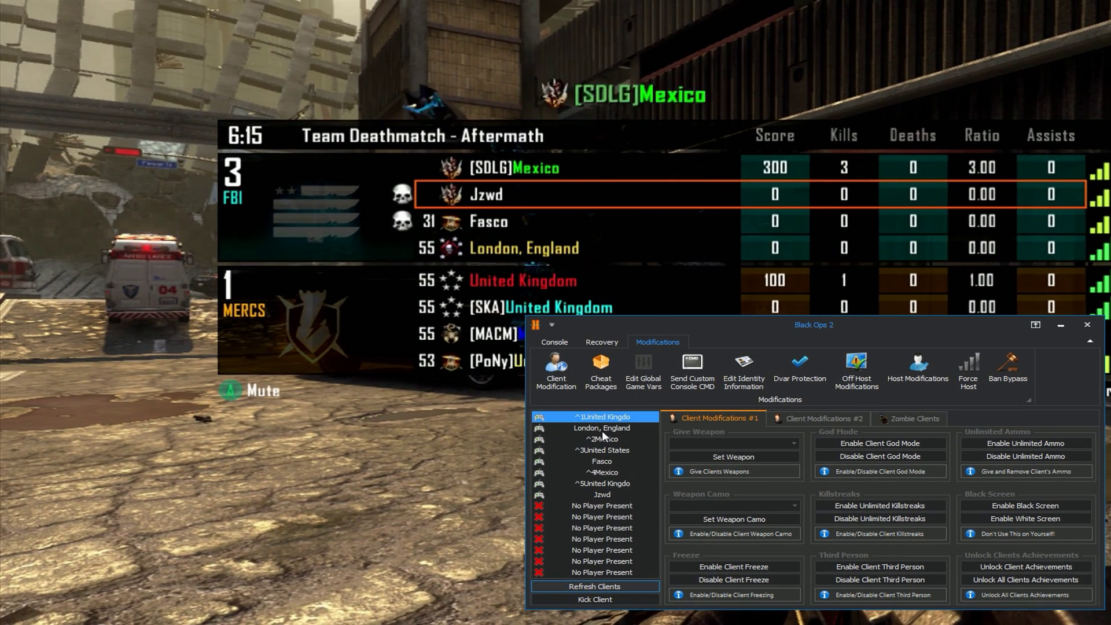
Check the All Clients setting on the second client and move the Black Ops 2 window clear of the scoreboard.
left_click(601, 429)
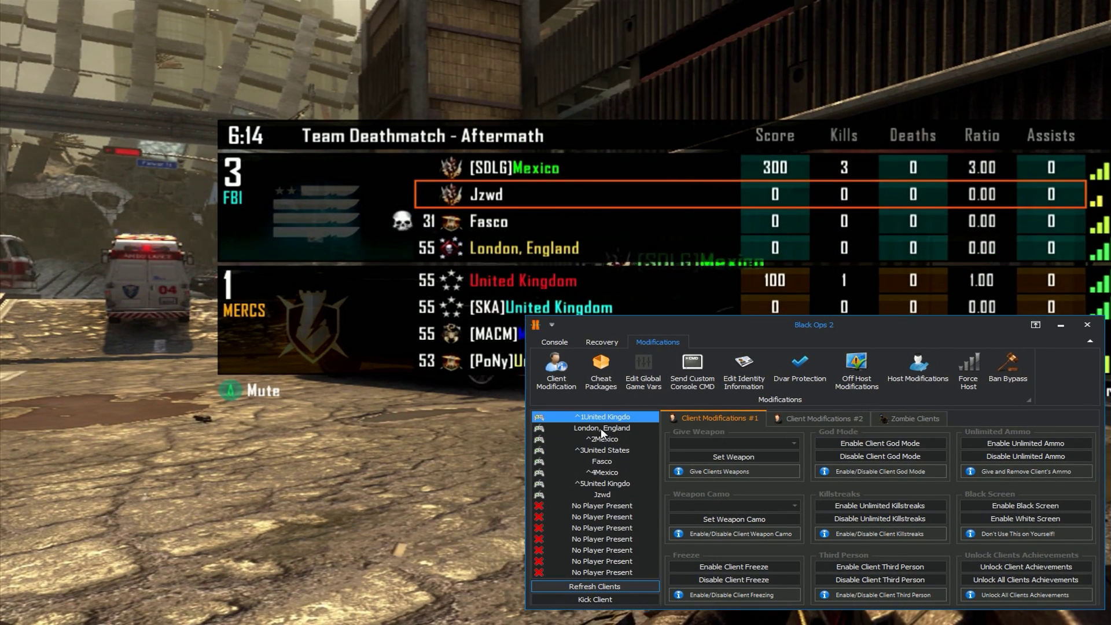
right_click(603, 429)
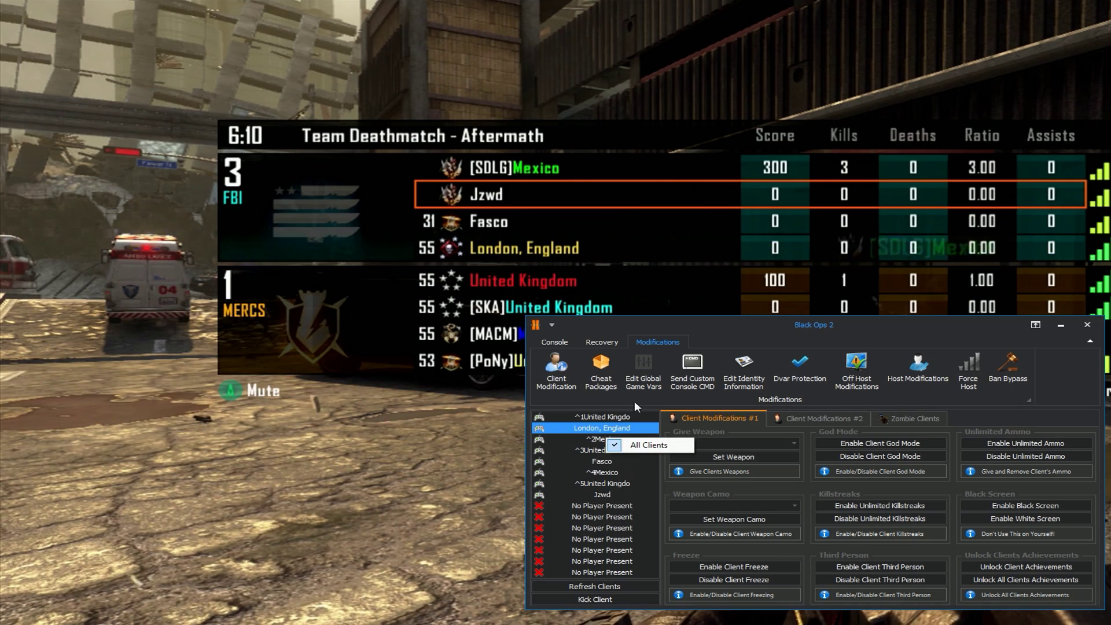
left_click_drag(774, 331, 810, 369)
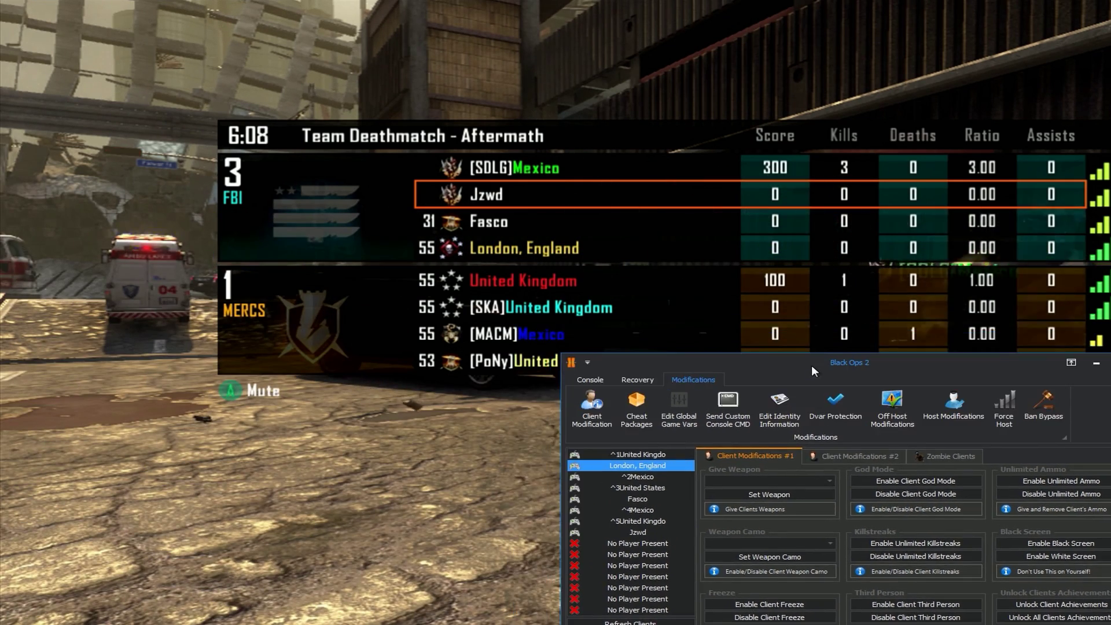
right_click(636, 490)
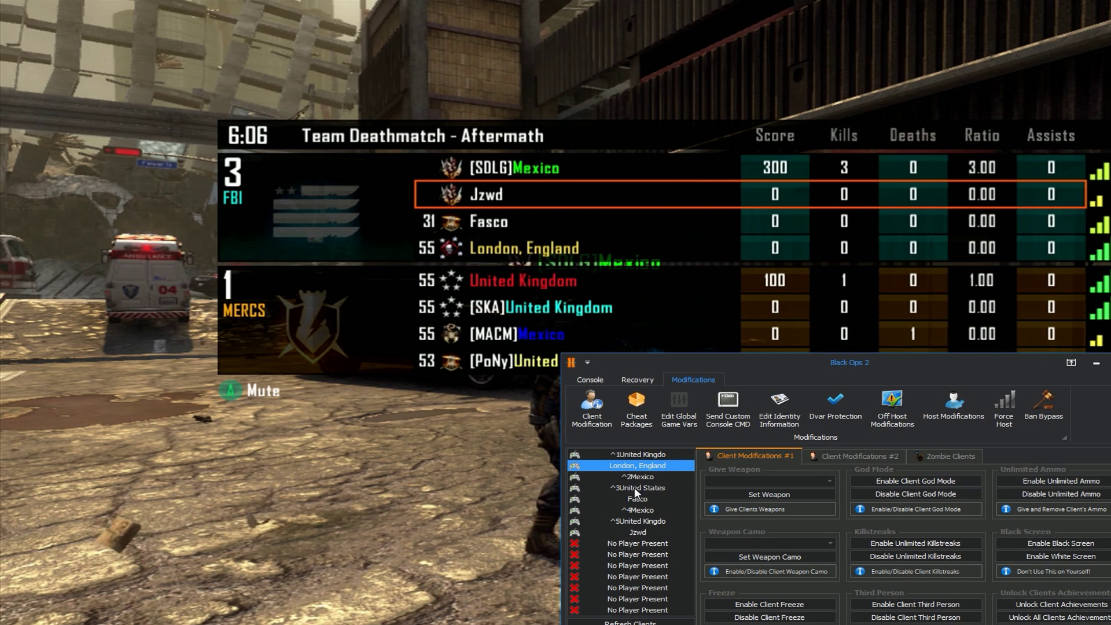
left_click_drag(786, 367, 793, 368)
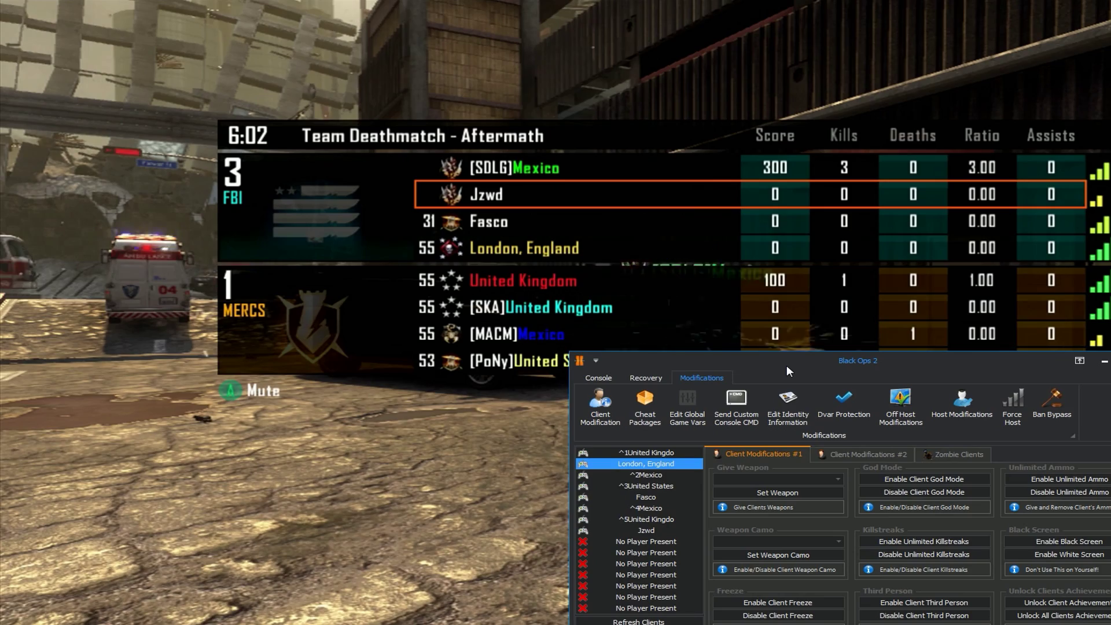
key("Escape")
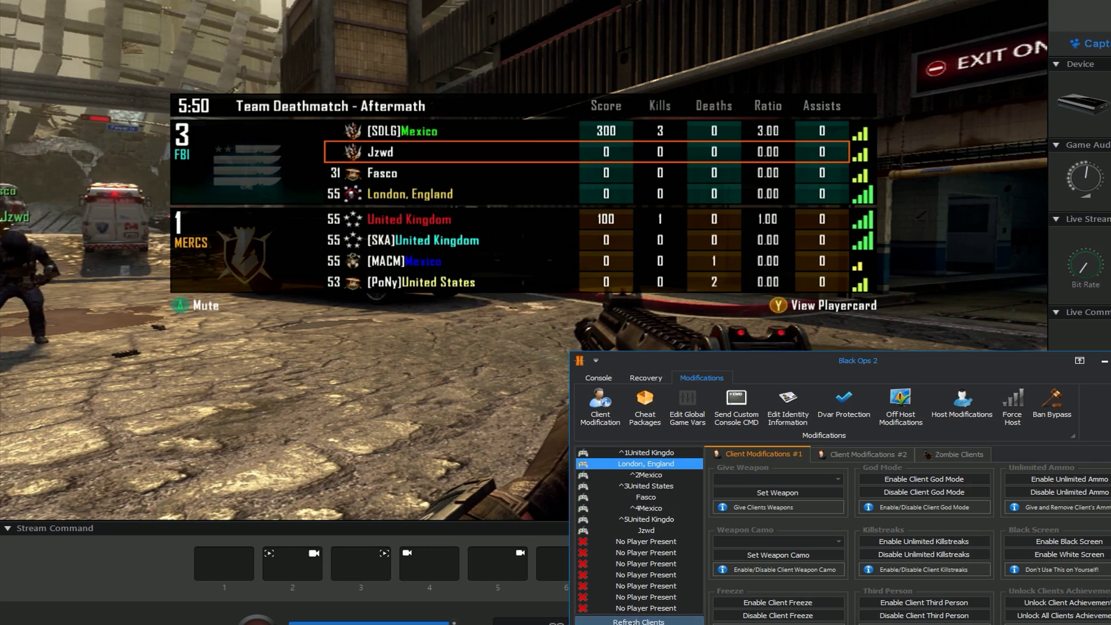
Refresh the client list and apply the Gamertag to ISP option through the second client's gamertag editor.
left_click(638, 620)
left_click(649, 464)
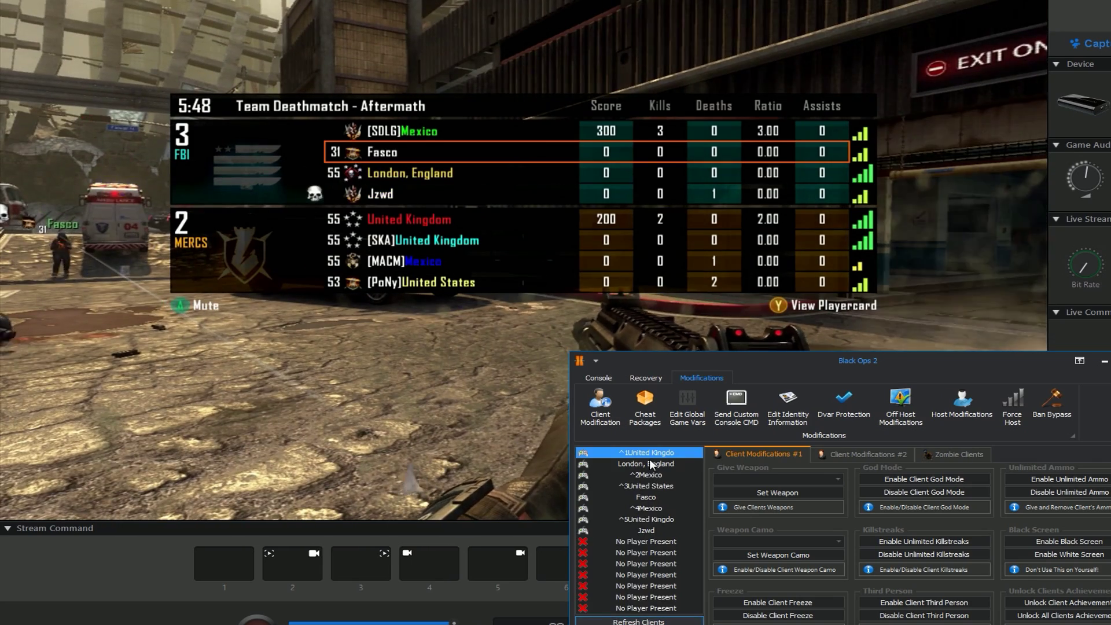
right_click(649, 464)
left_click(596, 322)
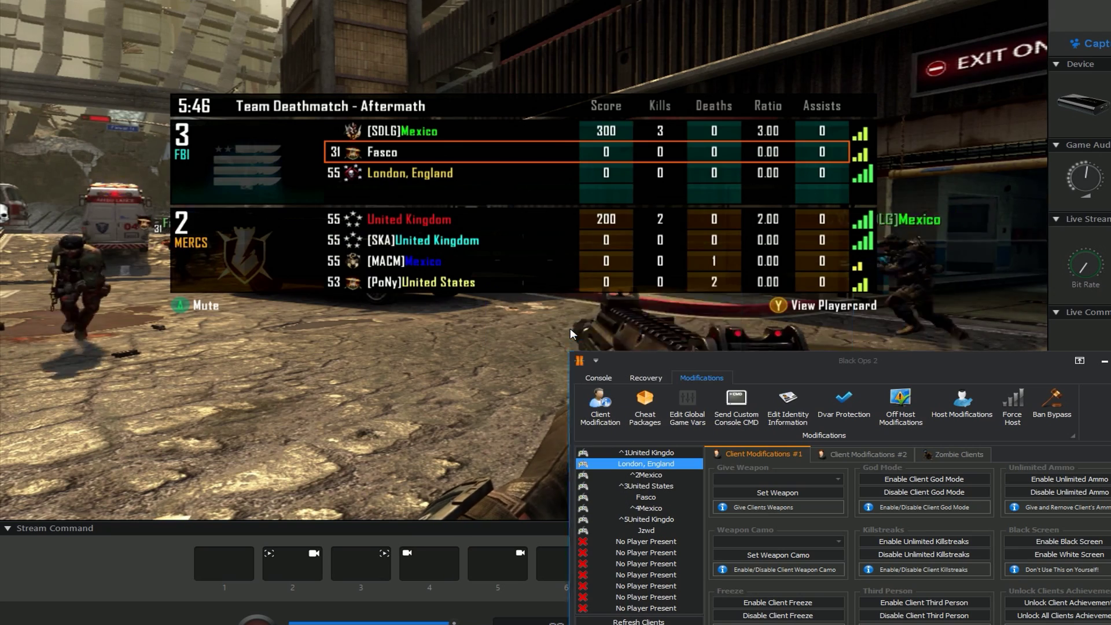
left_click_drag(671, 226, 709, 277)
left_click(710, 413)
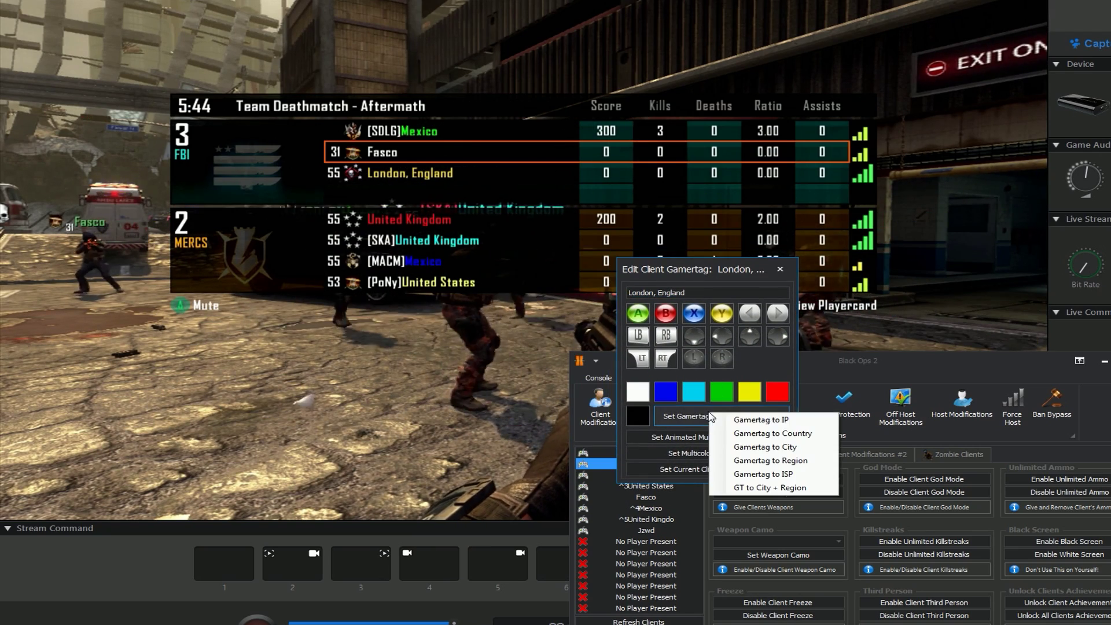
left_click(780, 474)
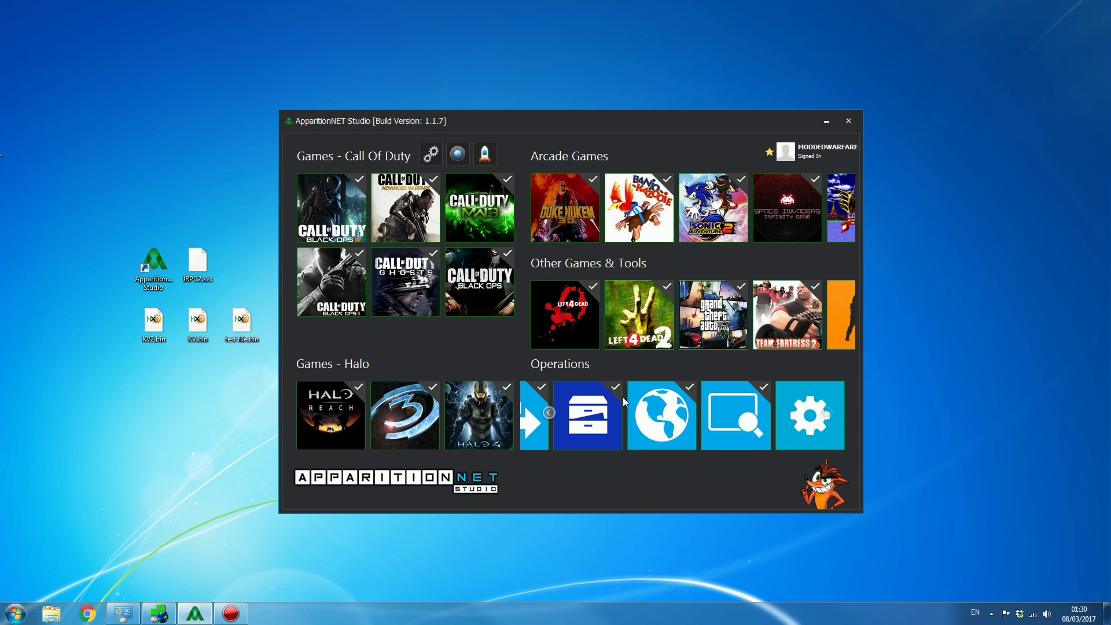
Look through the Operations tools, open the settings to review the My License page, and close them.
scroll(622, 397, "up", 3)
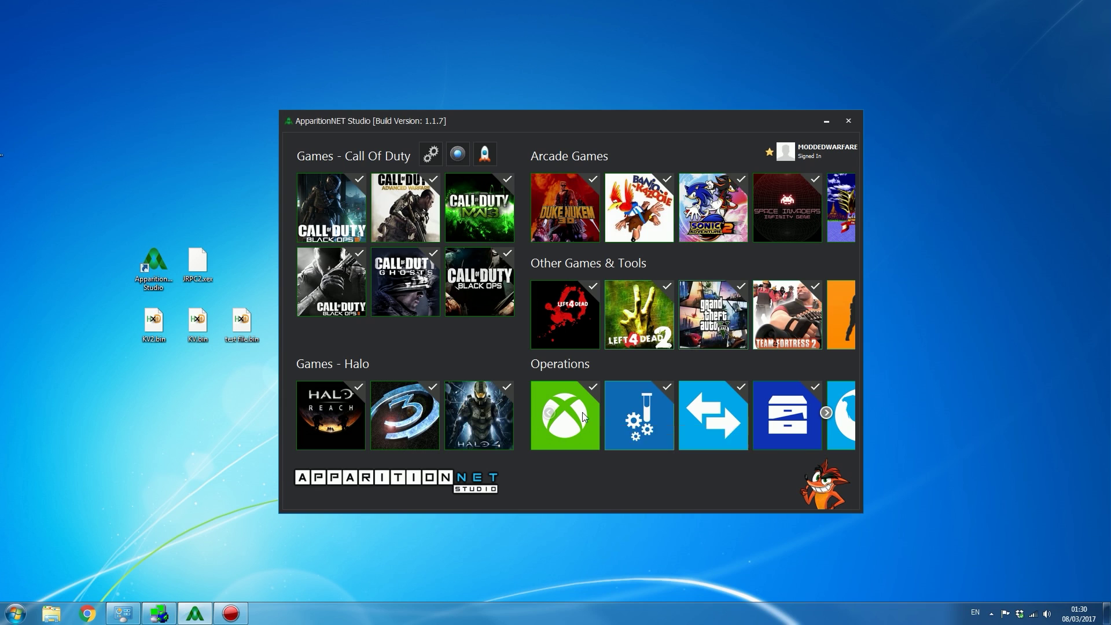
scroll(595, 413, "down", 3)
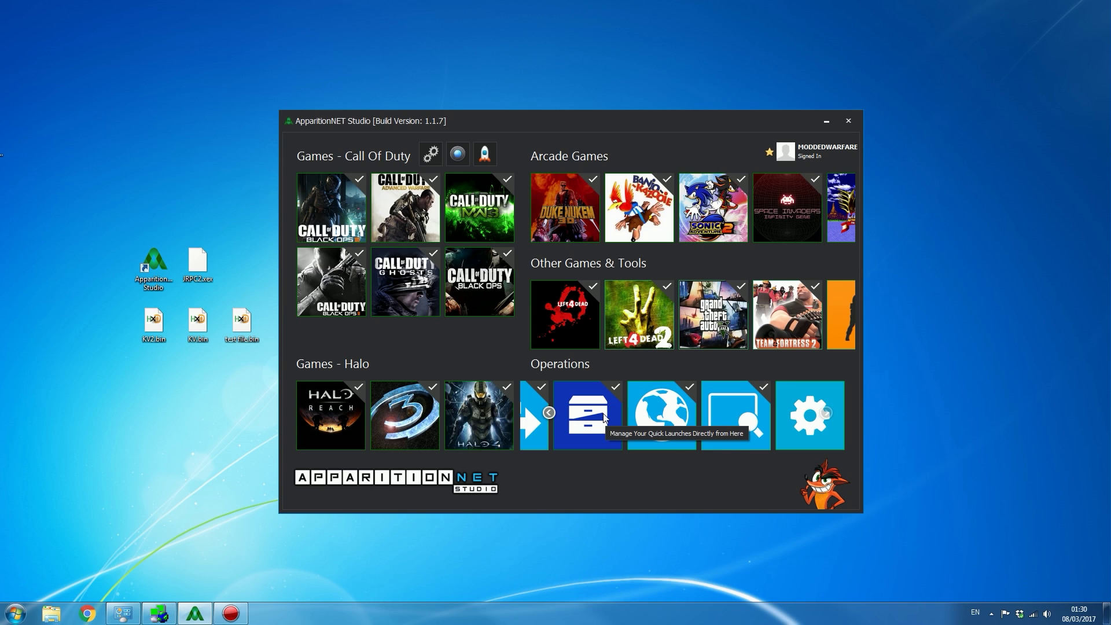
scroll(689, 442, "up", 3)
scroll(665, 434, "down", 3)
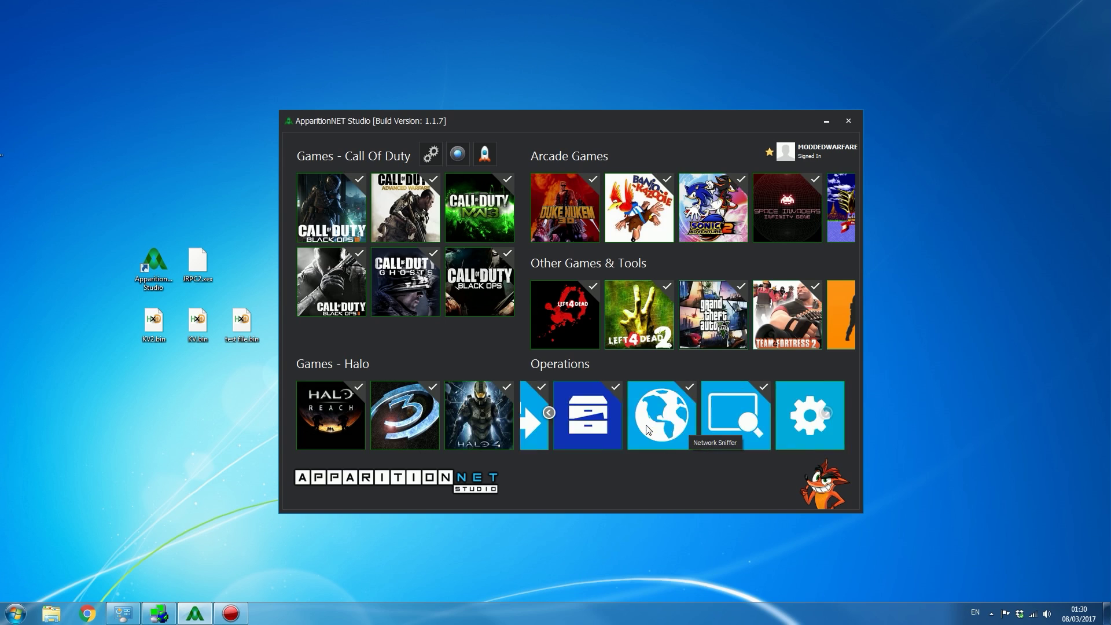
scroll(647, 428, "up", 3)
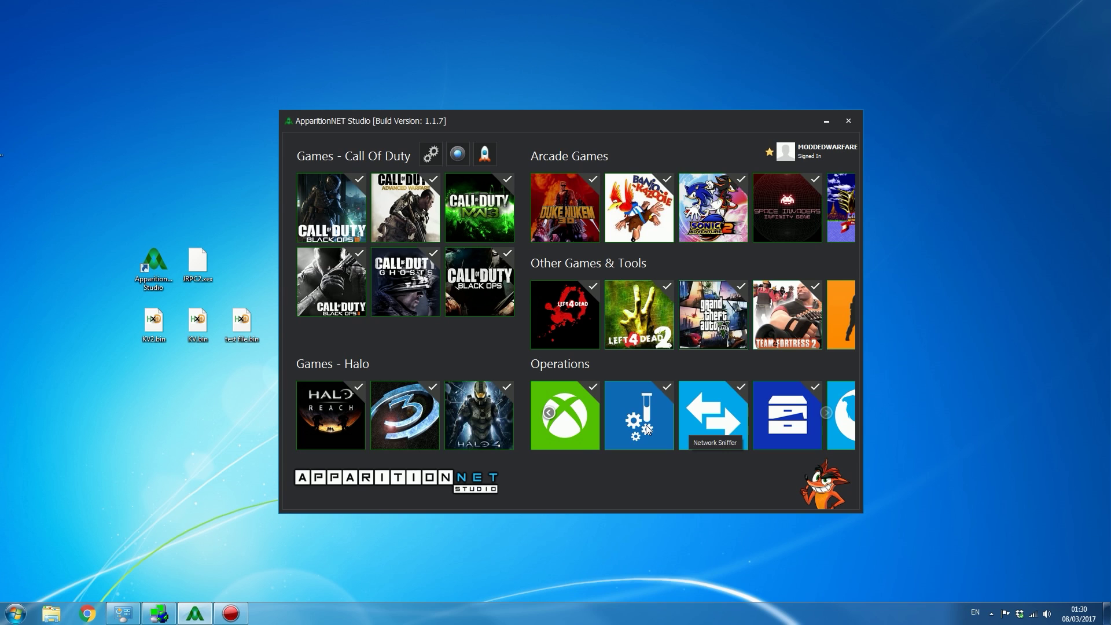
scroll(621, 437, "down", 3)
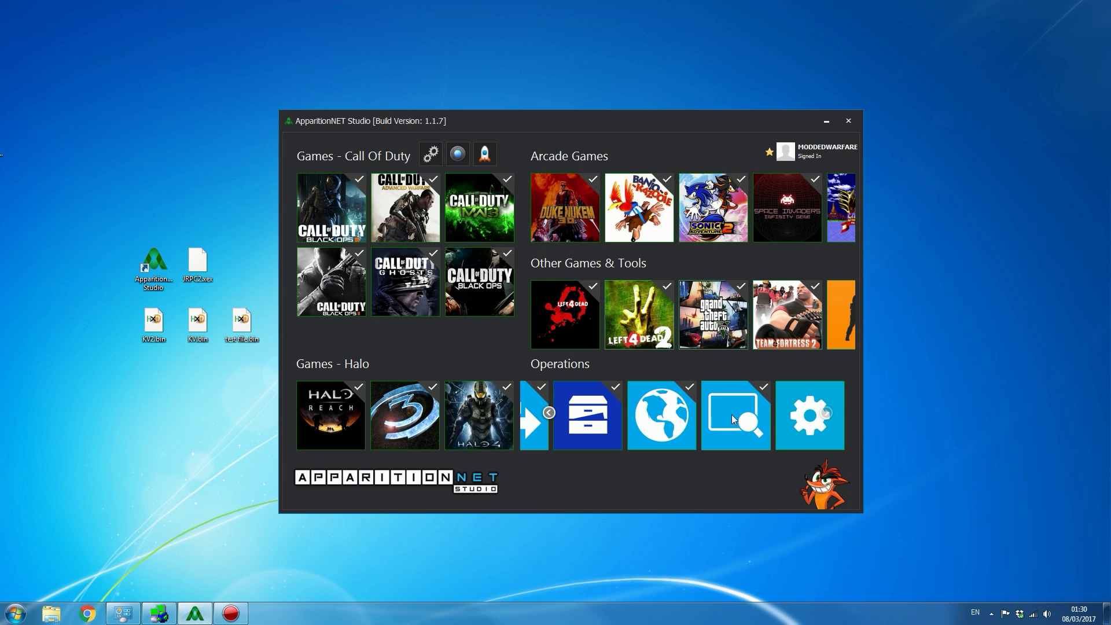
left_click(787, 397)
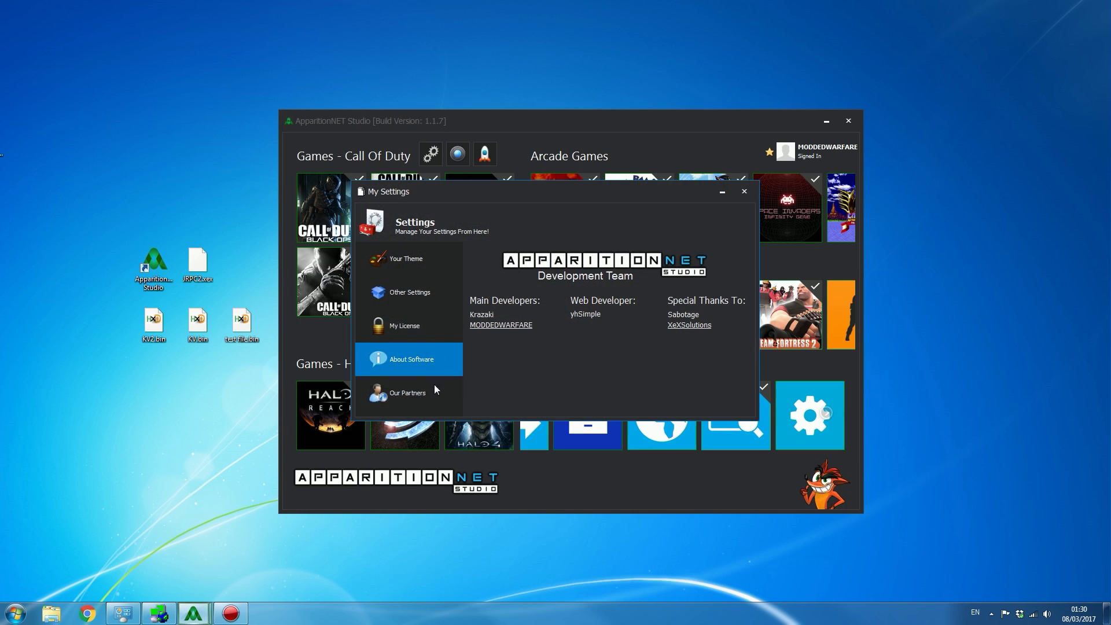
left_click(421, 323)
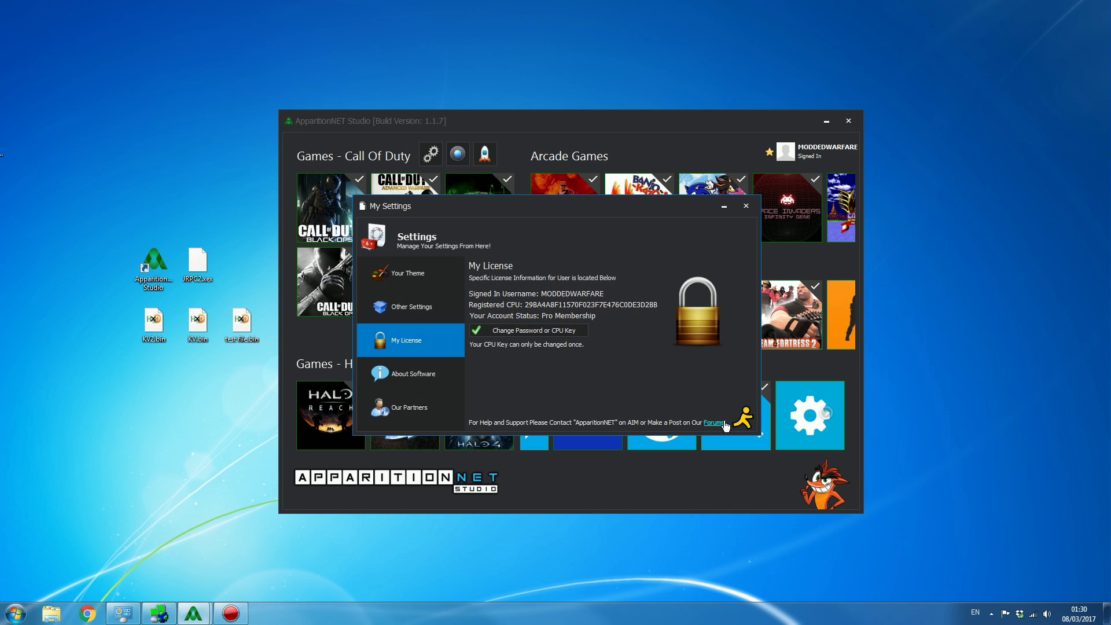
left_click_drag(610, 208, 593, 217)
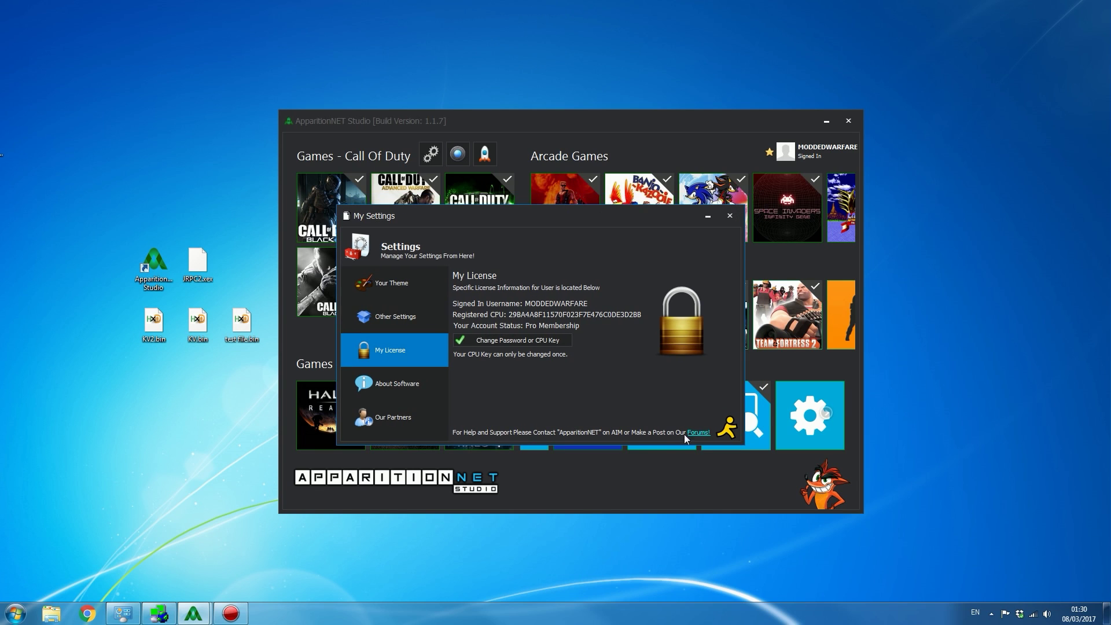
left_click(728, 217)
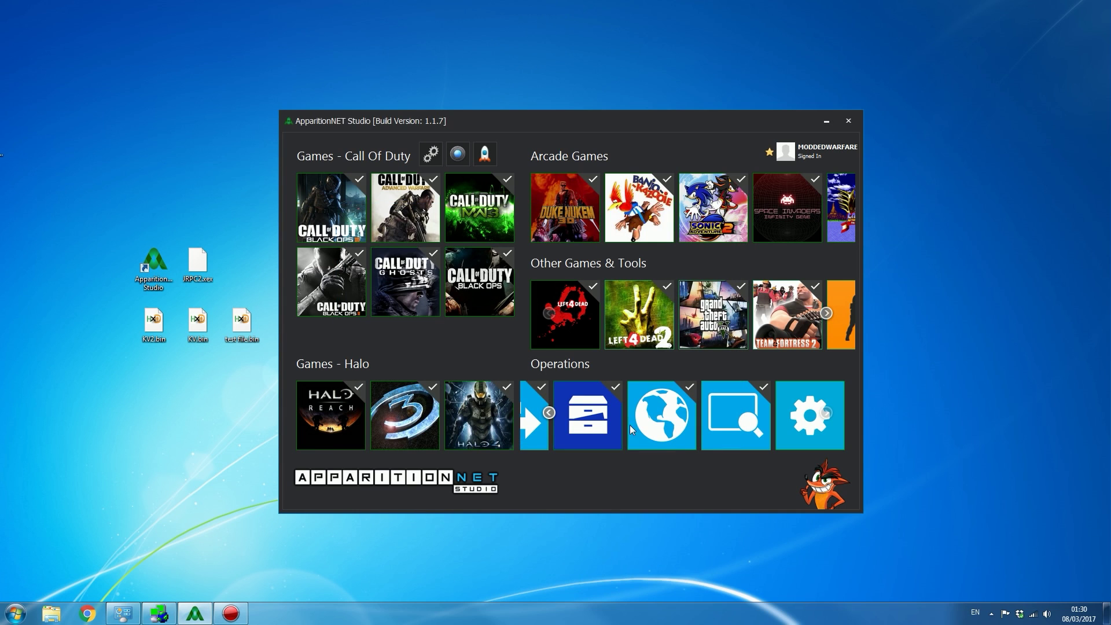
mouse_move(630, 447)
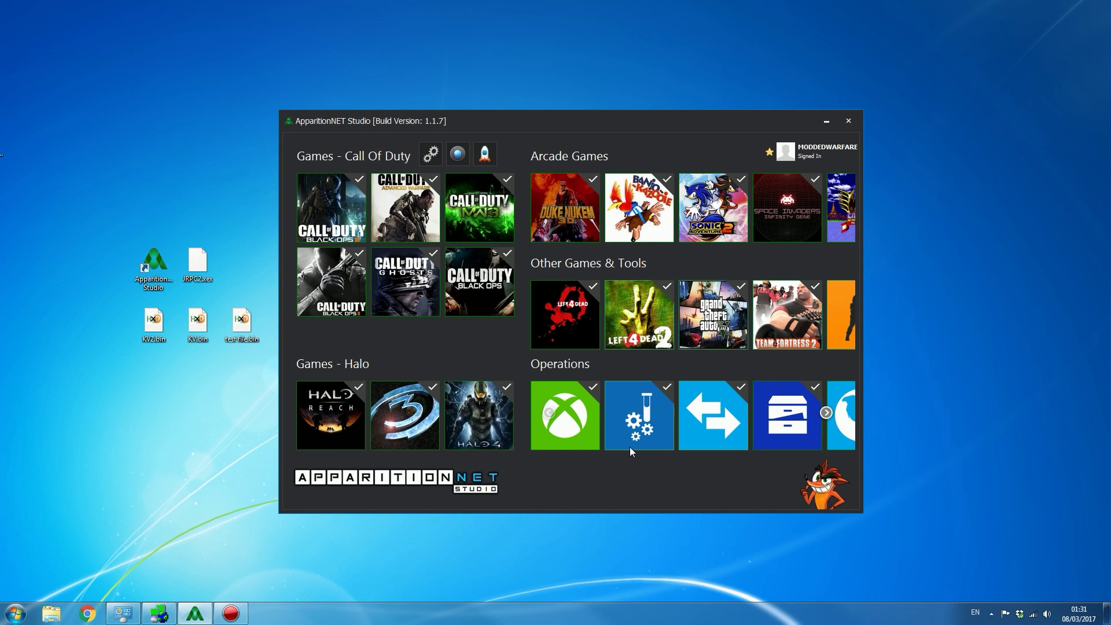